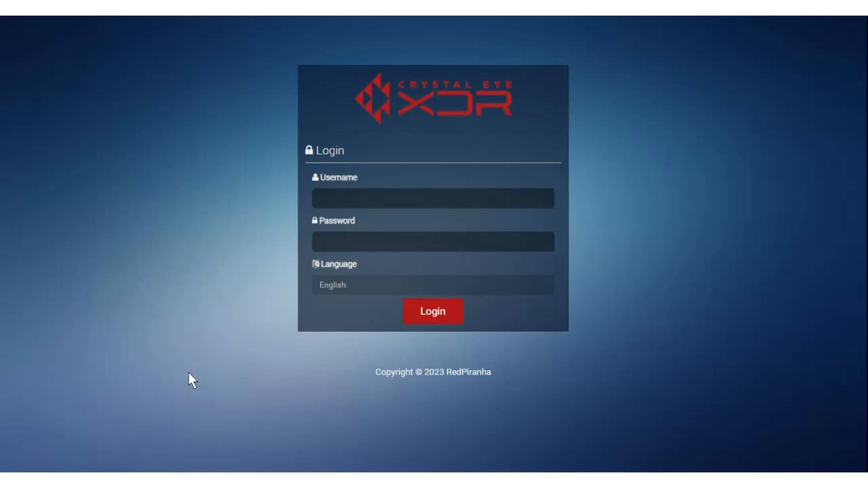
Step: Log in to the console as admin with the pasted account password
left_click(366, 197)
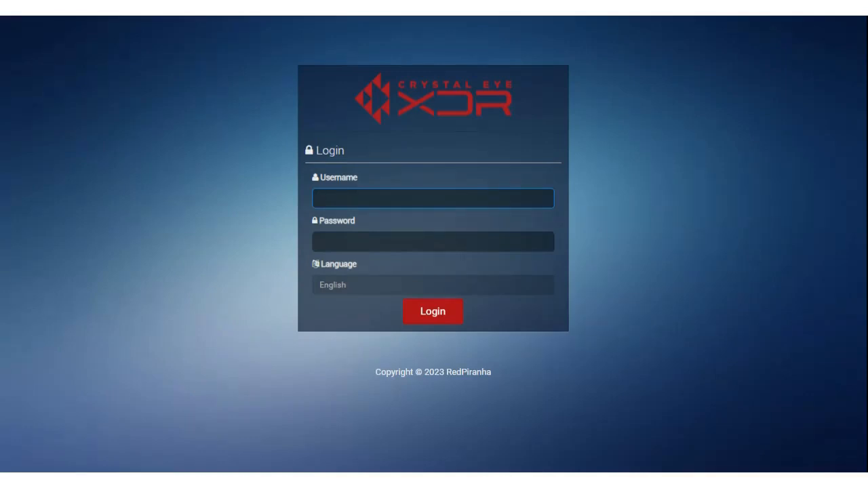
type("admin")
key("Tab")
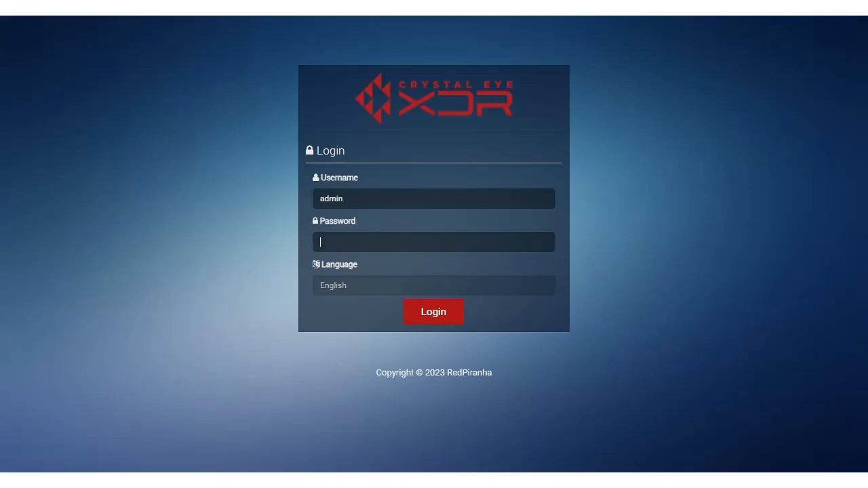
key("ctrl+v")
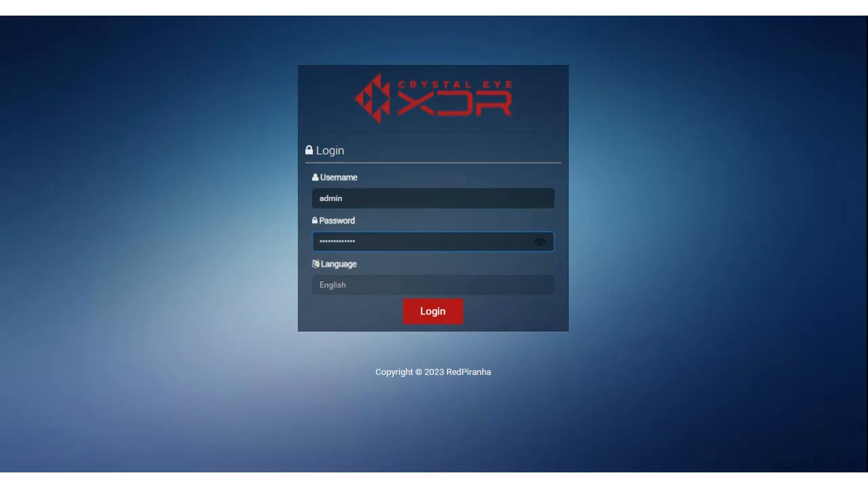
left_click(439, 317)
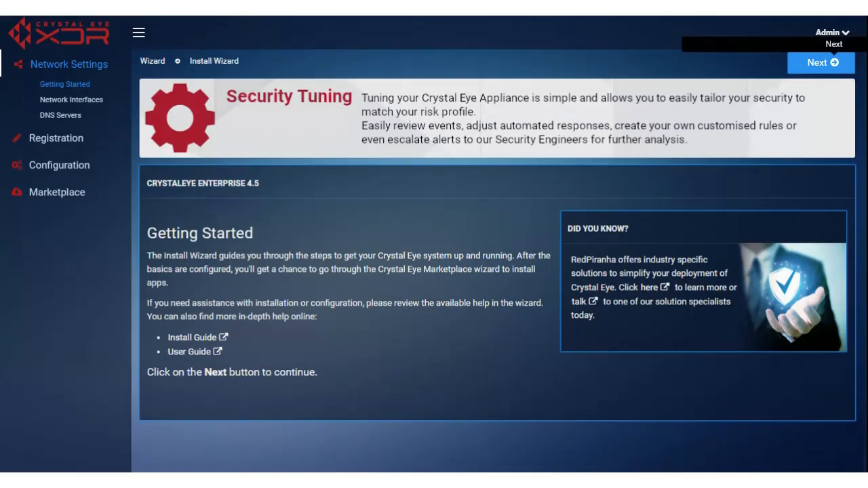
Step: Continue to Network Interfaces and scroll to the LAN1 and WAN1 interfaces table
left_click(822, 63)
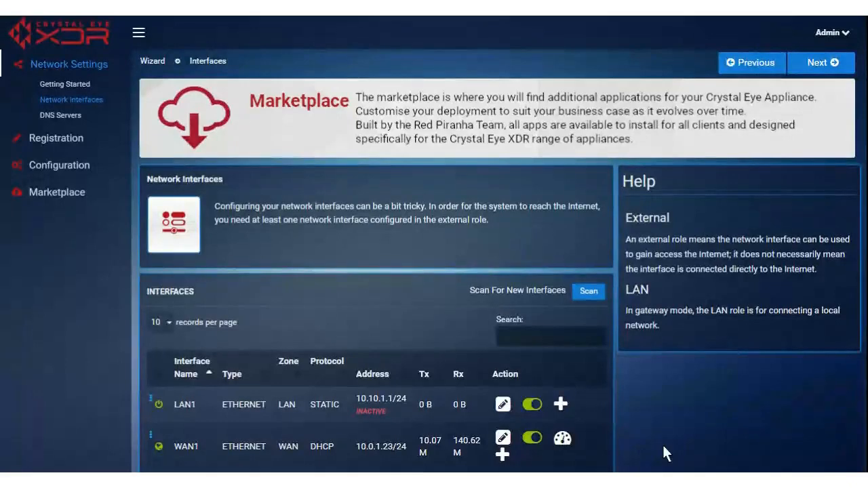
scroll(678, 339, "down", 1)
scroll(685, 303, "down", 1)
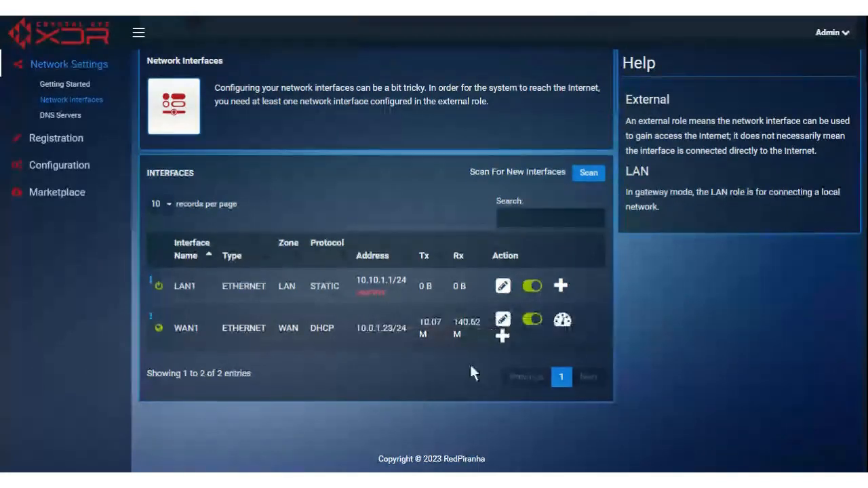
left_click(503, 336)
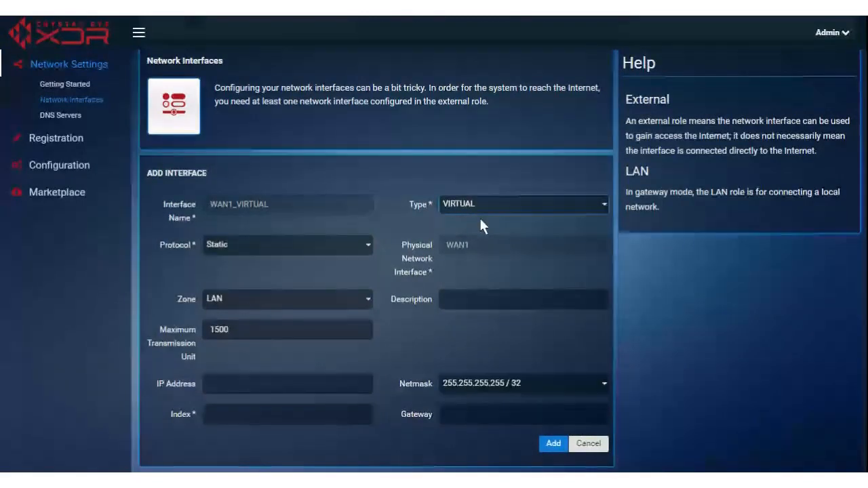
left_click(477, 244)
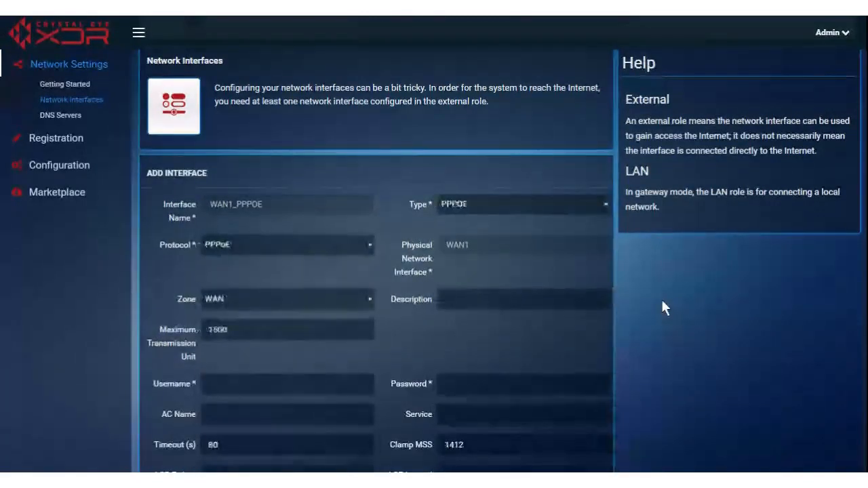
scroll(333, 364, "down", 3)
scroll(374, 345, "up", 3)
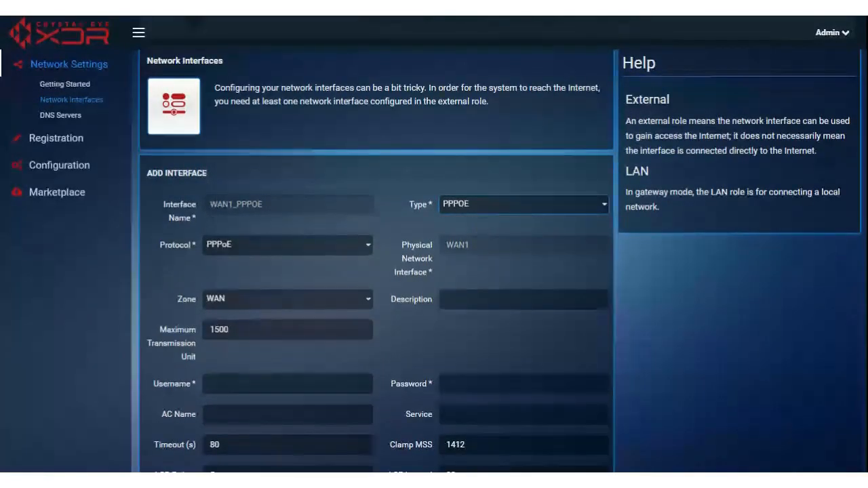
left_click(471, 251)
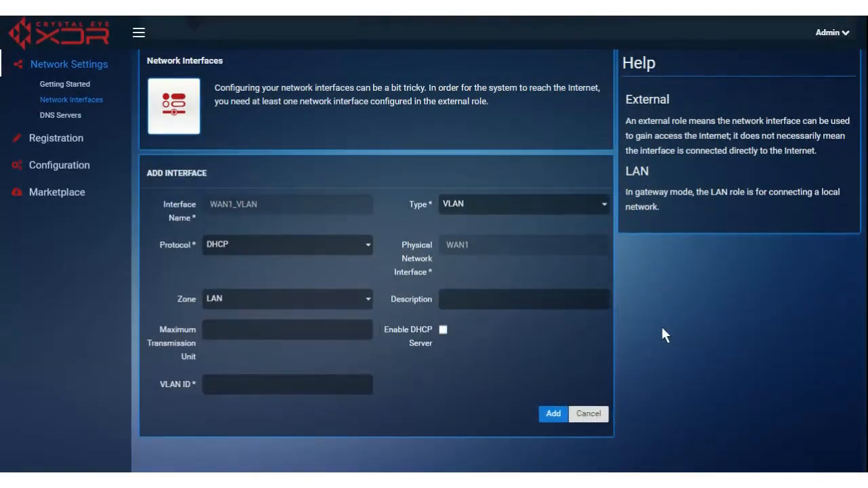
scroll(664, 334, "down", 1)
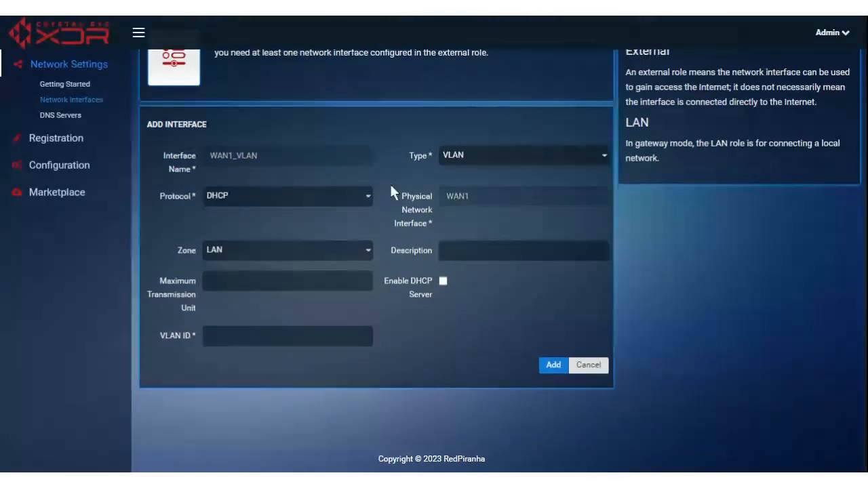
left_click(282, 201)
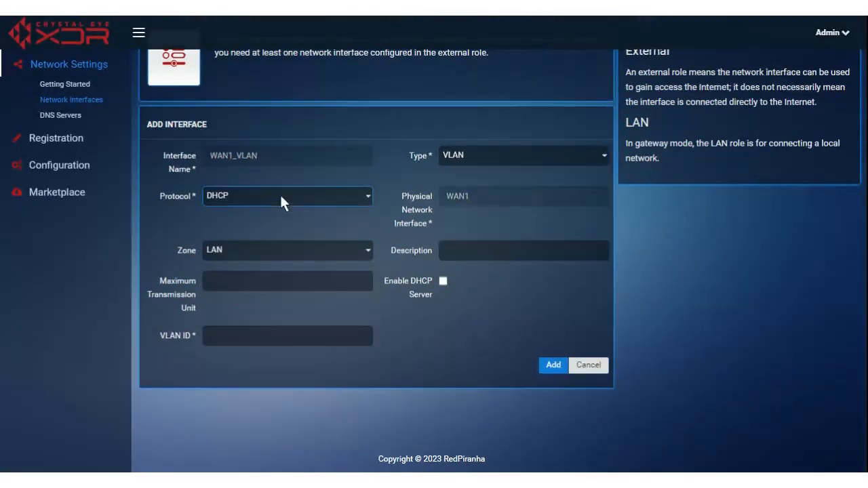
left_click(294, 249)
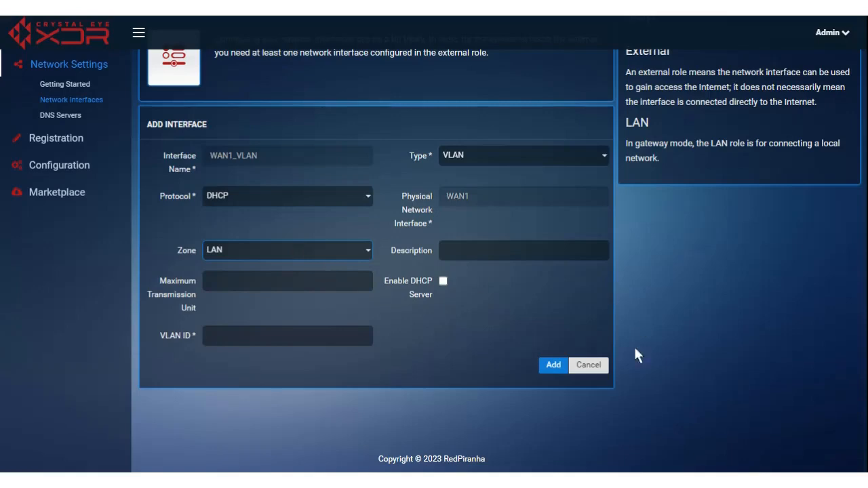
left_click(591, 367)
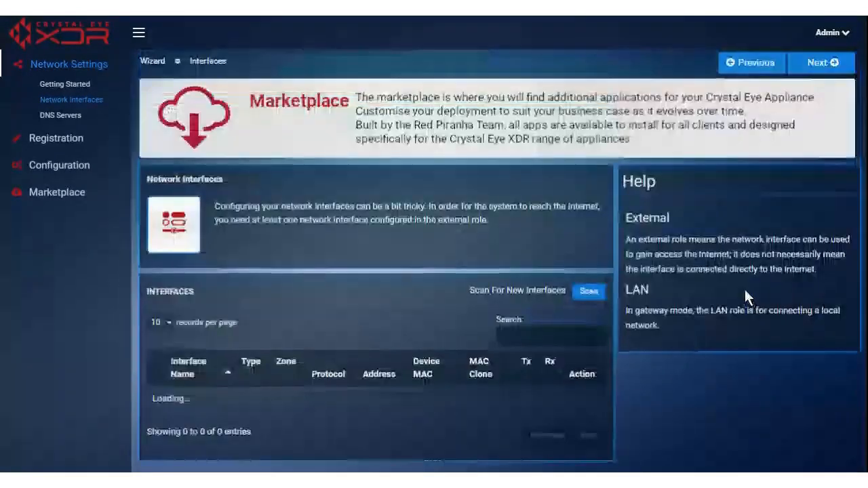
Step: Continue from the Interfaces page to the DNS servers step
scroll(710, 400, "down", 2)
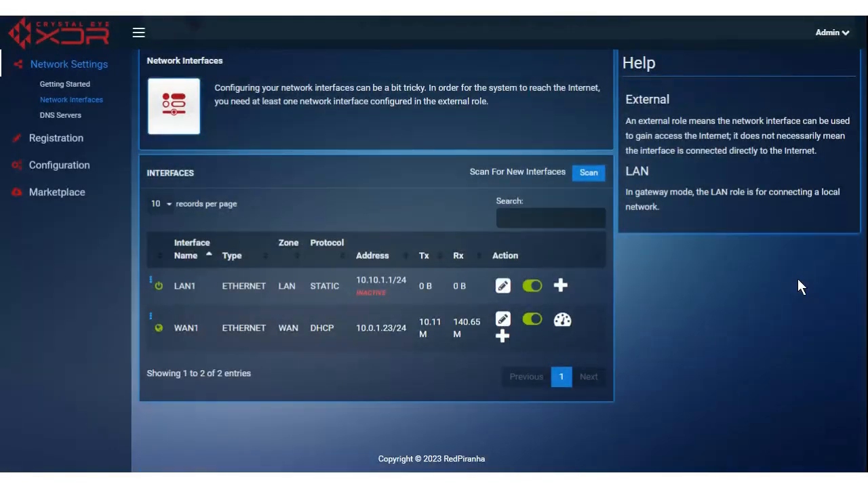
scroll(756, 333, "up", 2)
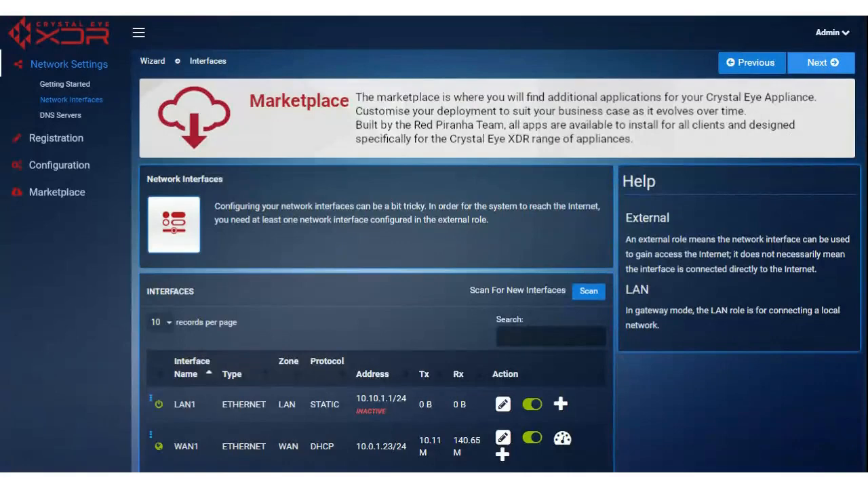
left_click(821, 63)
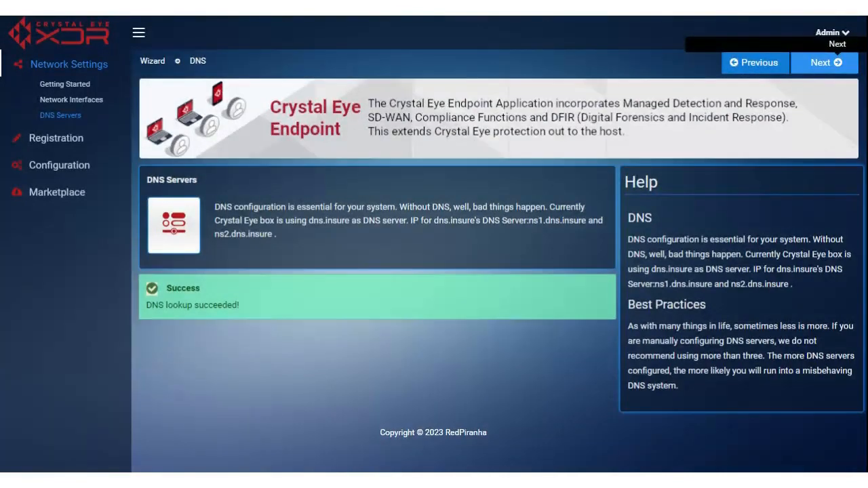
Step: Continue from the DNS Servers page to System Registration
left_click(838, 65)
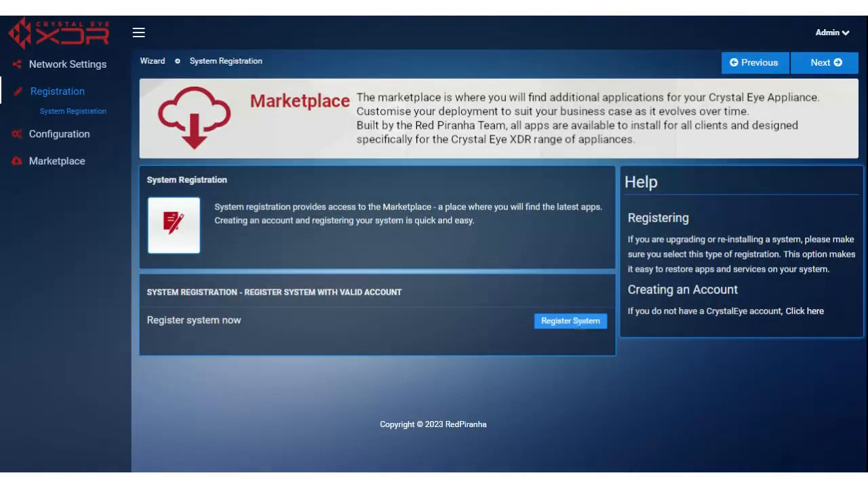
Step: Expand the Register System form on the System Registration page
left_click(568, 321)
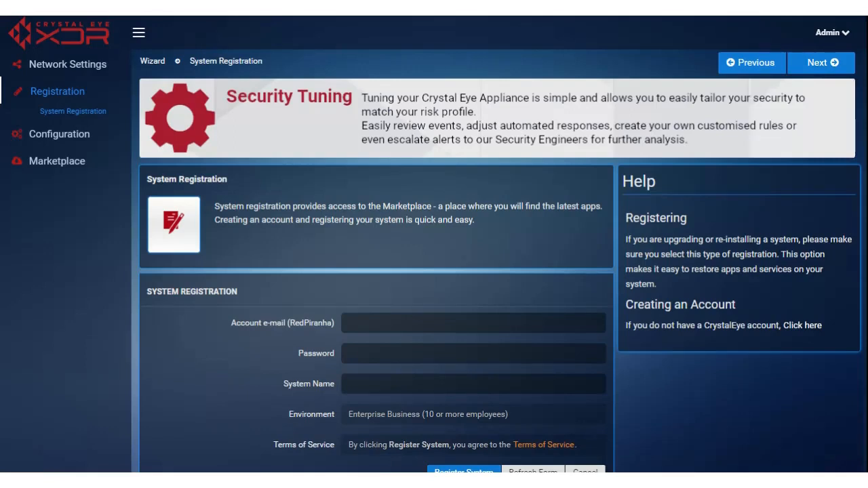
Step: Fill in the RedPiranha account e-mail and password, correcting typos in the e-mail
left_click(472, 323)
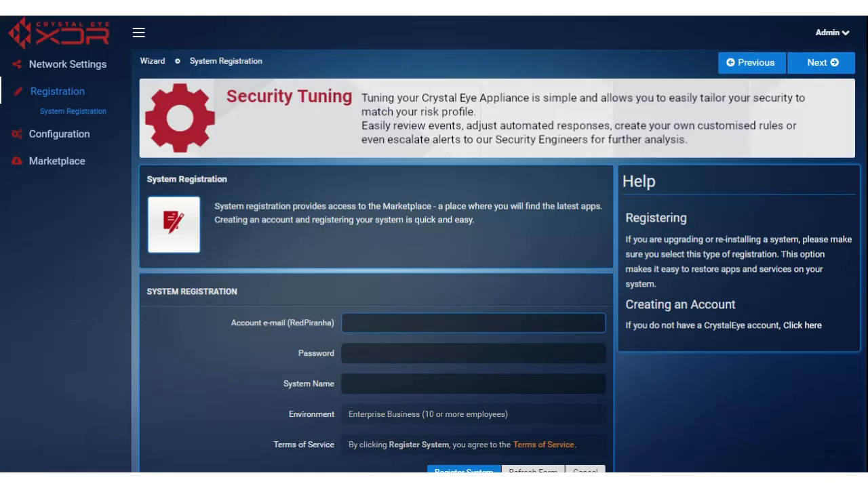
type("kel")
key("BackSpace")
key("BackSpace")
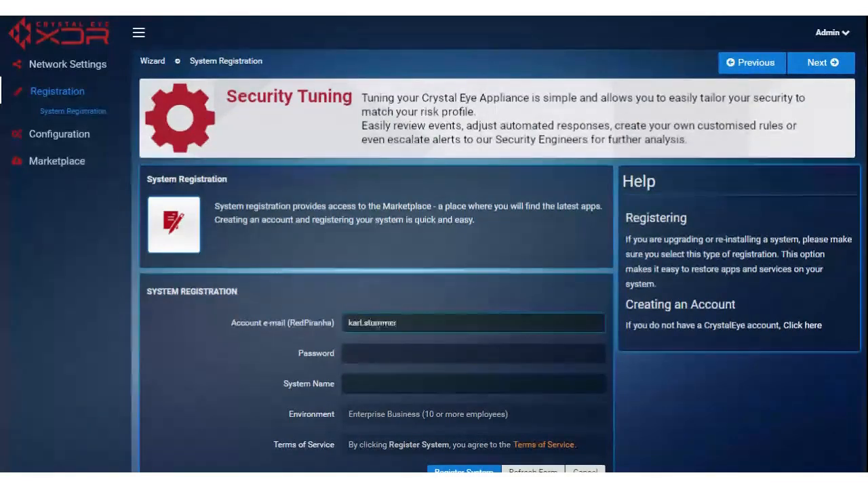
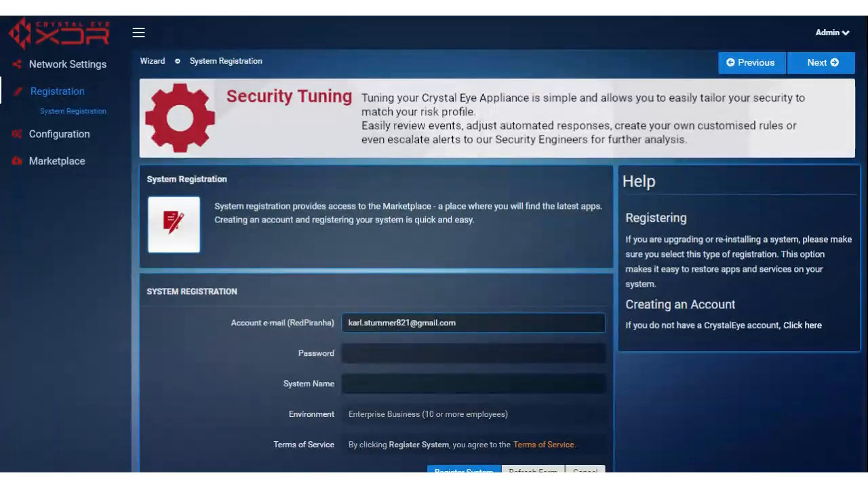
key("Tab")
type("***********")
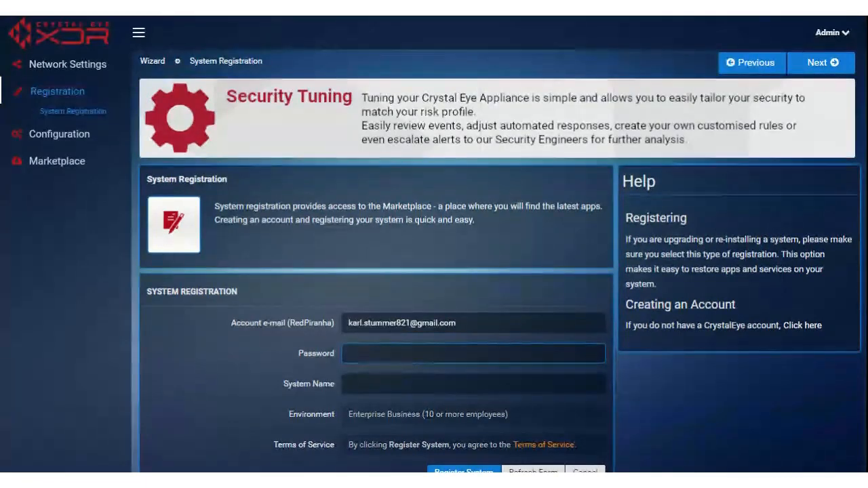
type("**************")
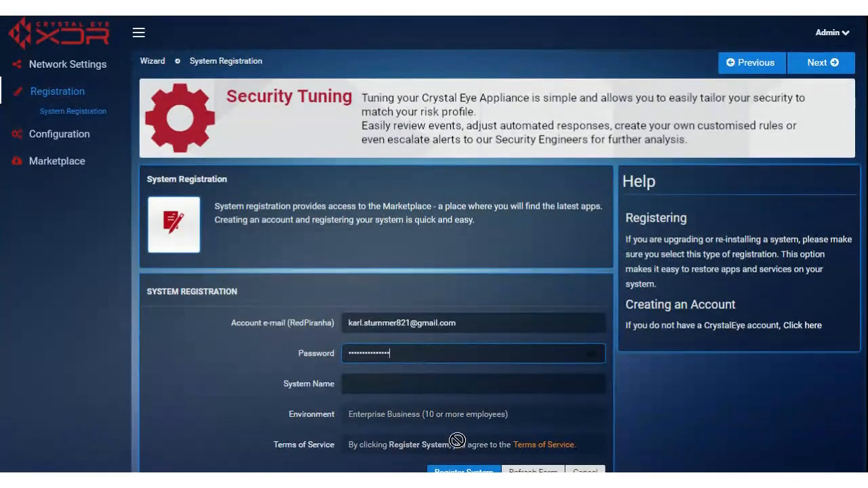
Step: Name the system DEMO_20230615 followed by the user's first name
key("Tab")
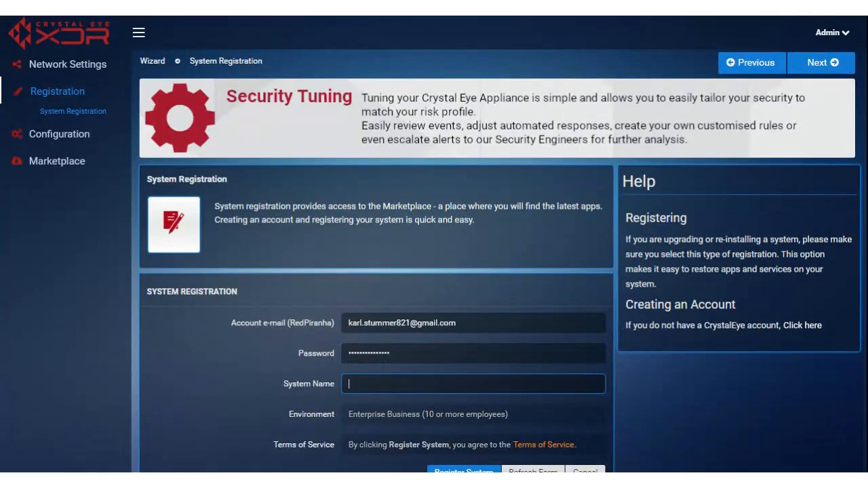
type("DEMO_202306")
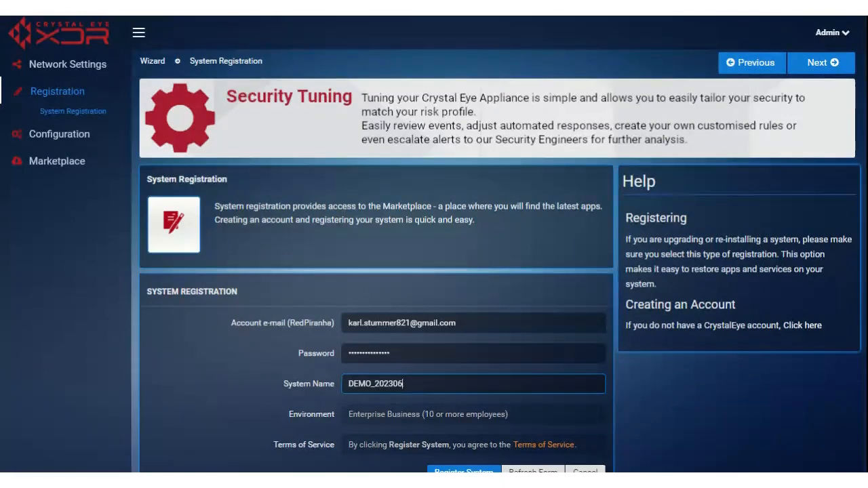
type("15_Karl")
scroll(251, 379, "down", 1)
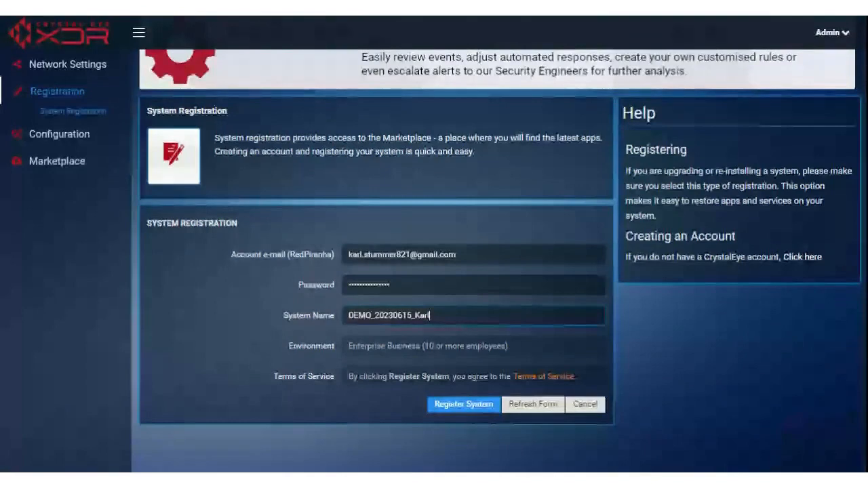
Step: Submit the registration so the status reads Registered with a 1-year Dev License
left_click(464, 411)
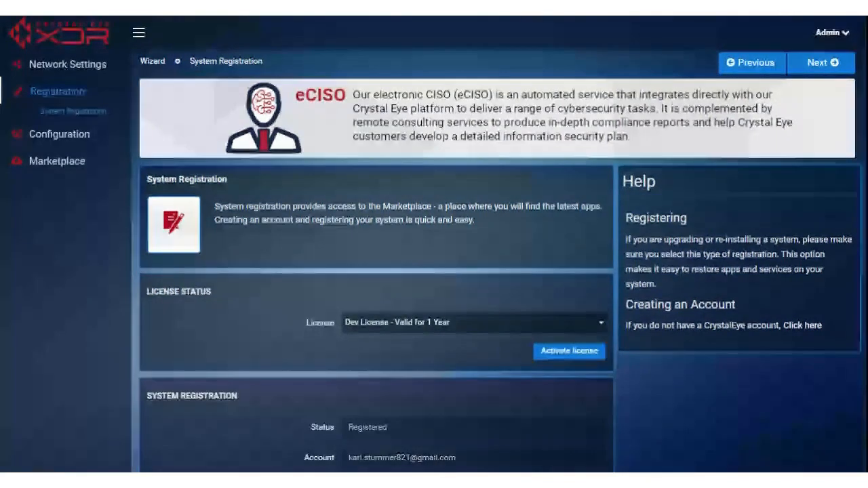
scroll(407, 282, "down", 1)
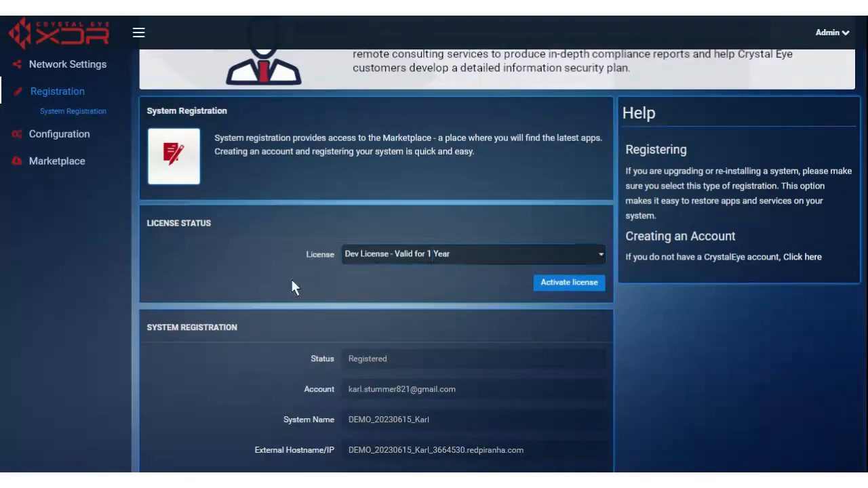
Step: Activate the Dev License, valid till 2024-06-15, and return to the top
left_click(569, 284)
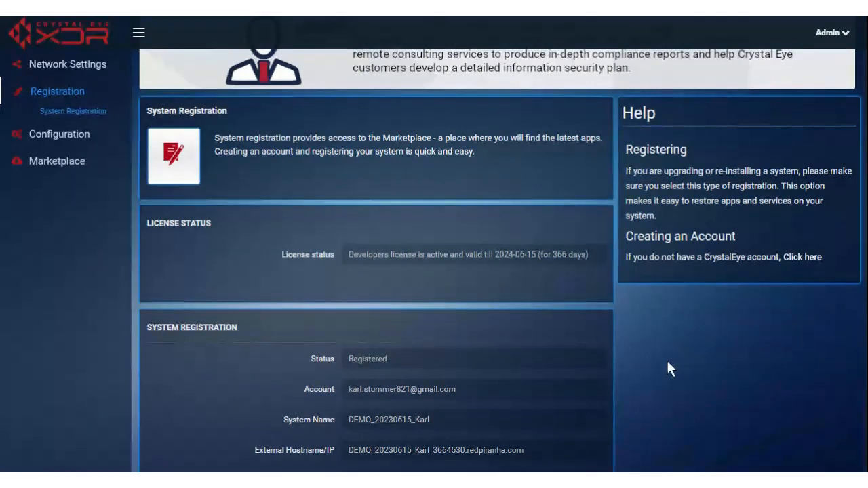
scroll(668, 368, "down", 2)
scroll(668, 366, "up", 3)
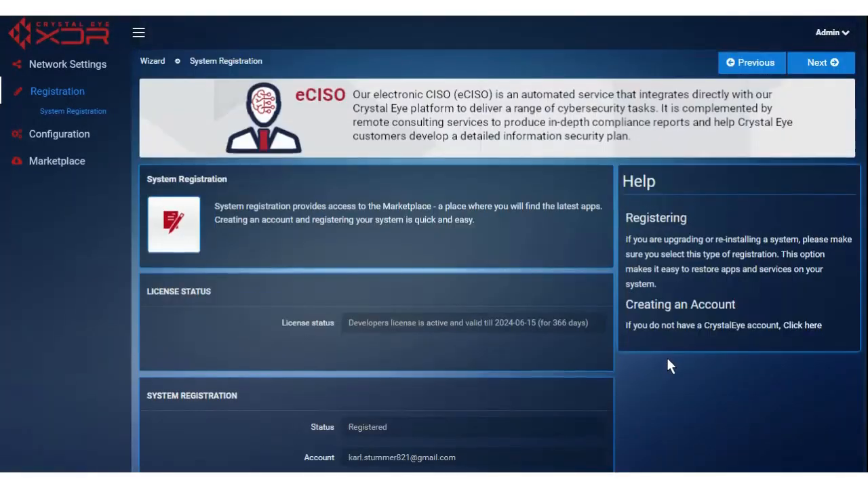
Step: Review Date and Time (Australia/Perth, automatic synchronize Enabled) and continue past it
left_click(834, 62)
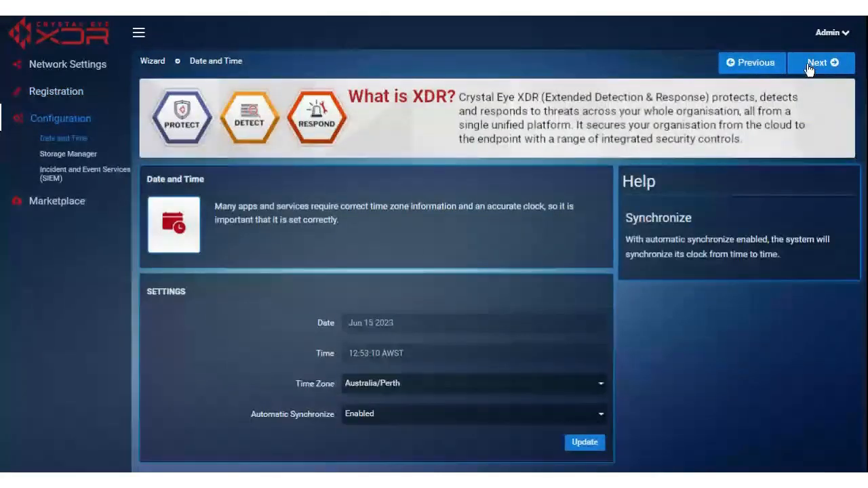
scroll(700, 367, "down", 2)
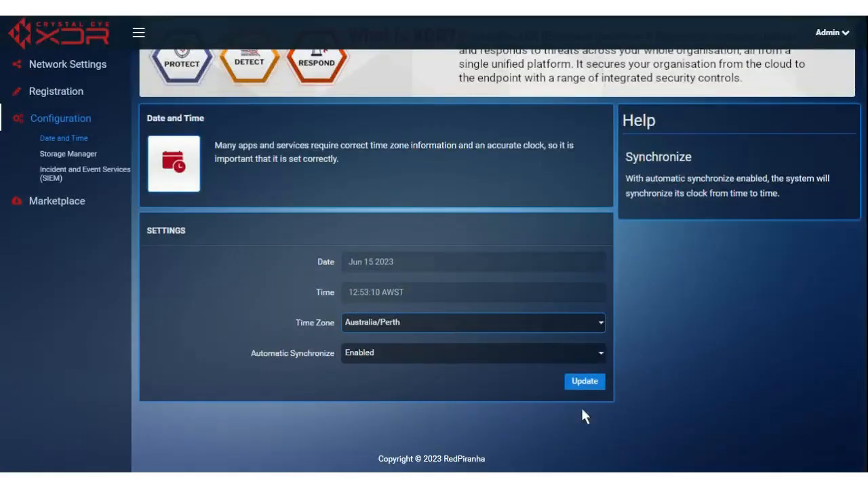
scroll(713, 364, "up", 2)
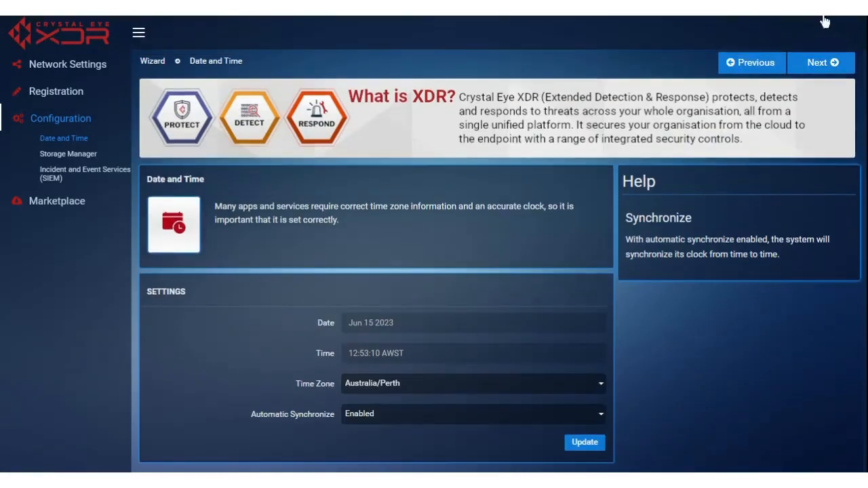
left_click(831, 64)
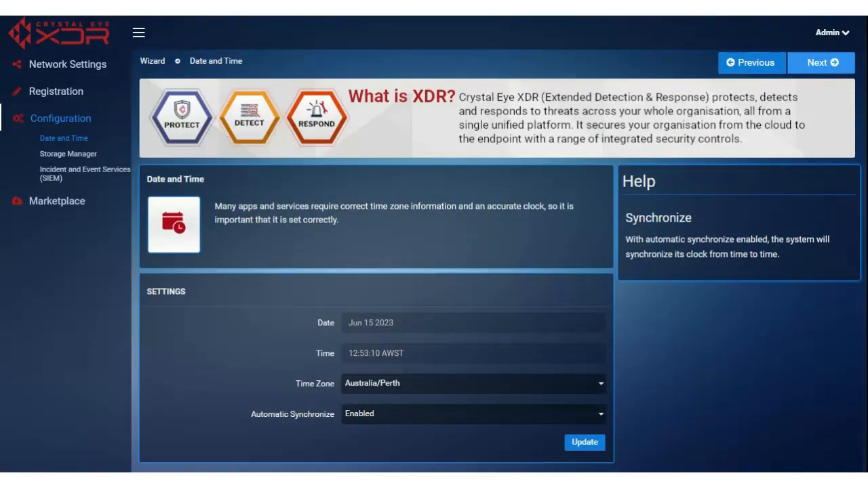
Step: Advance through Storage Manager to the Incident and Event Services (SIEM) page
left_click(822, 62)
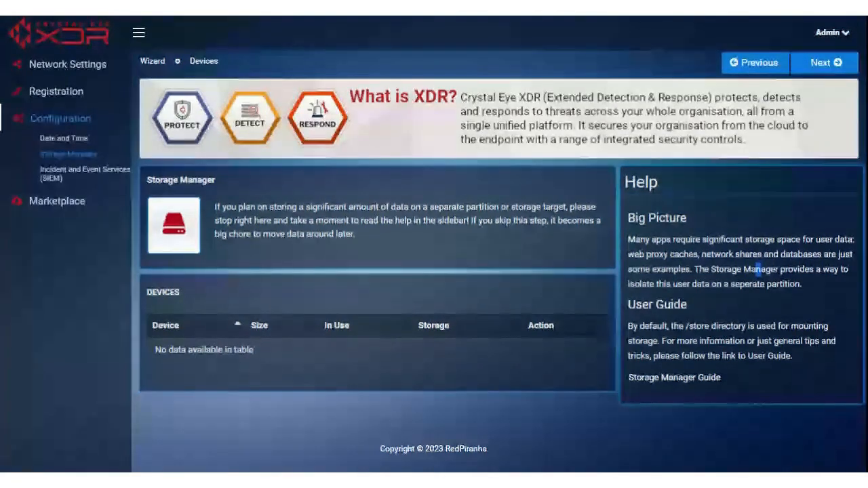
left_click(821, 63)
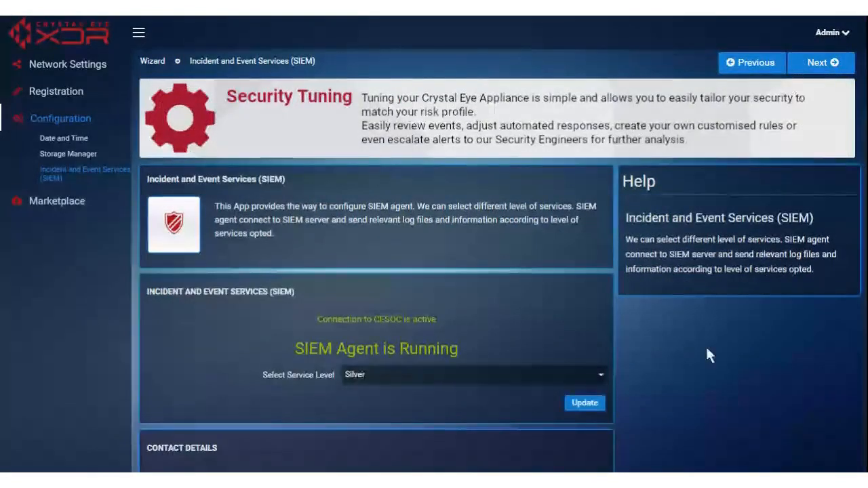
Step: Scroll down to Contact Details and place the cursor in the Primary Contact Name field
scroll(706, 346, "down", 2)
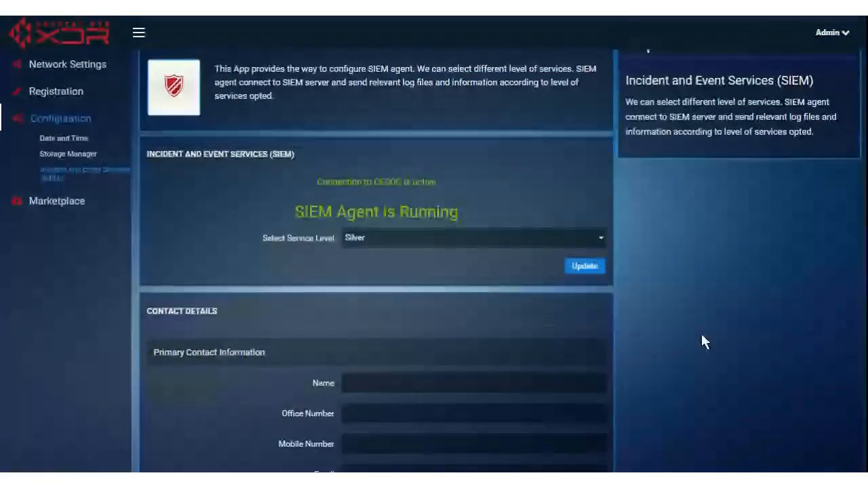
scroll(701, 331, "down", 3)
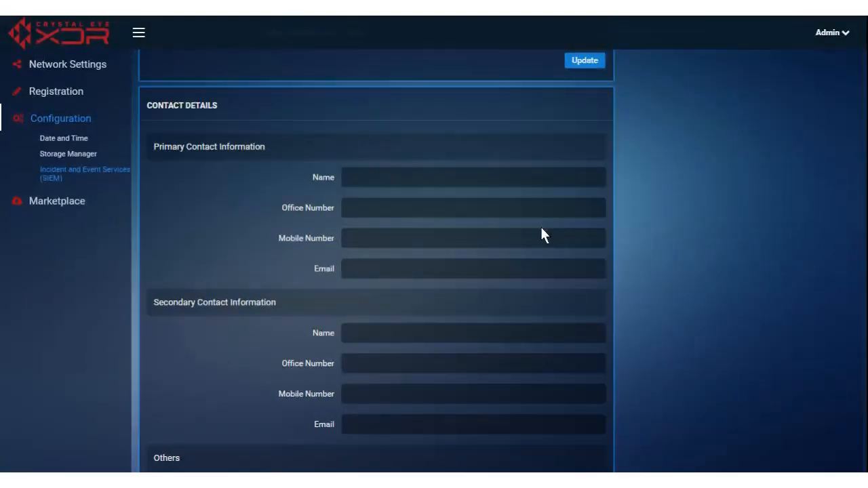
left_click(389, 169)
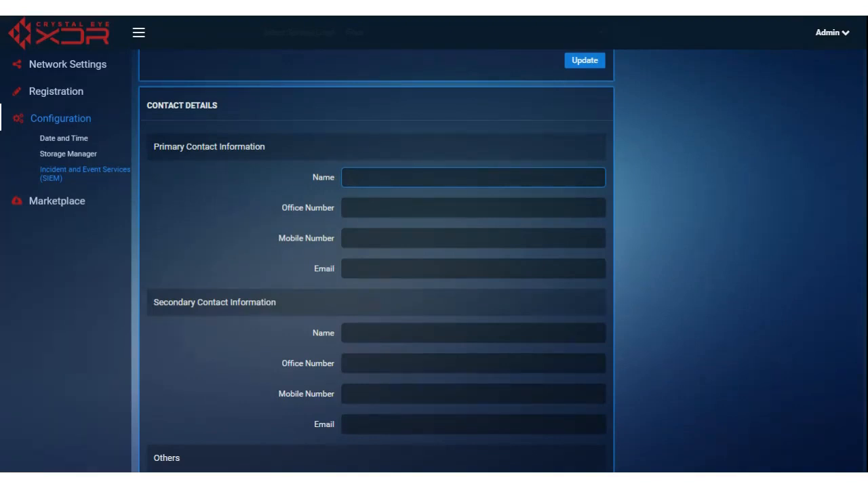
Step: Enter the primary contact's full name, office number, mobile number and e-mail address
key("Tab")
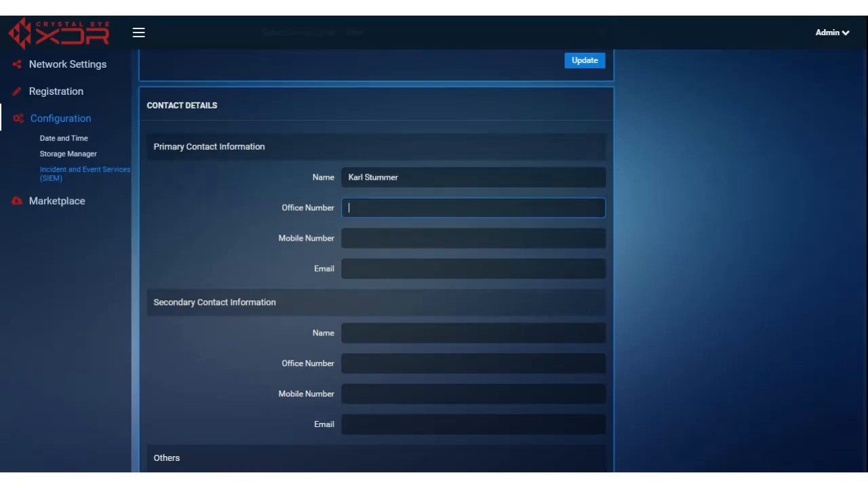
type("0987654321")
key("Tab")
type("1234567890")
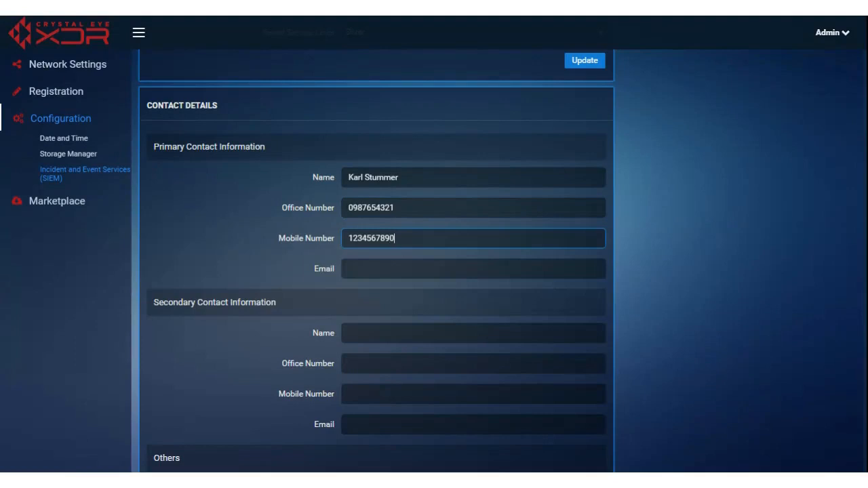
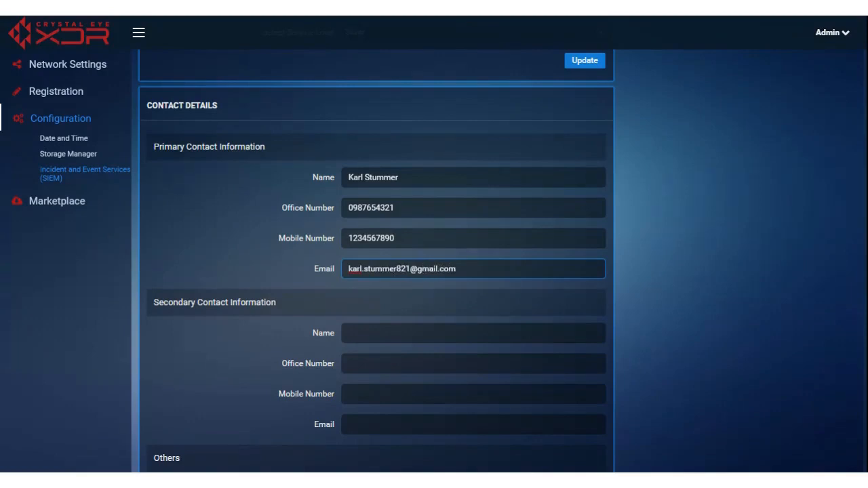
key("Tab")
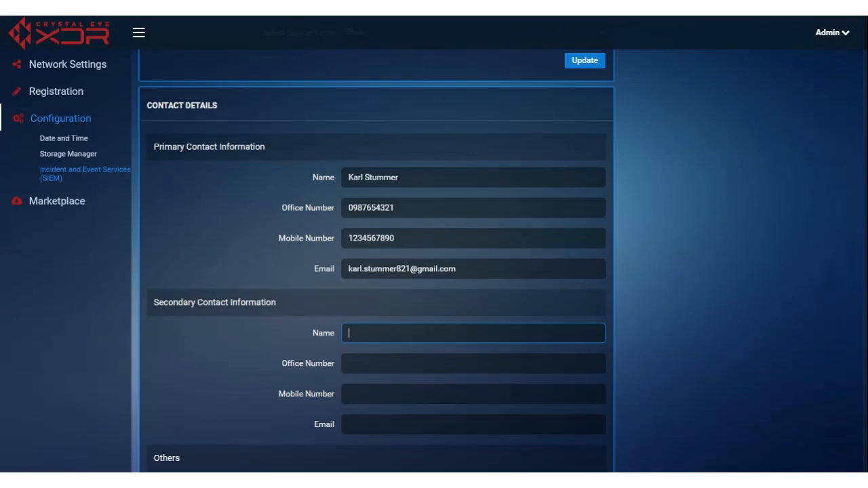
Step: Fill in the secondary contact's full name, office number, mobile number and e-mail address
key("Tab")
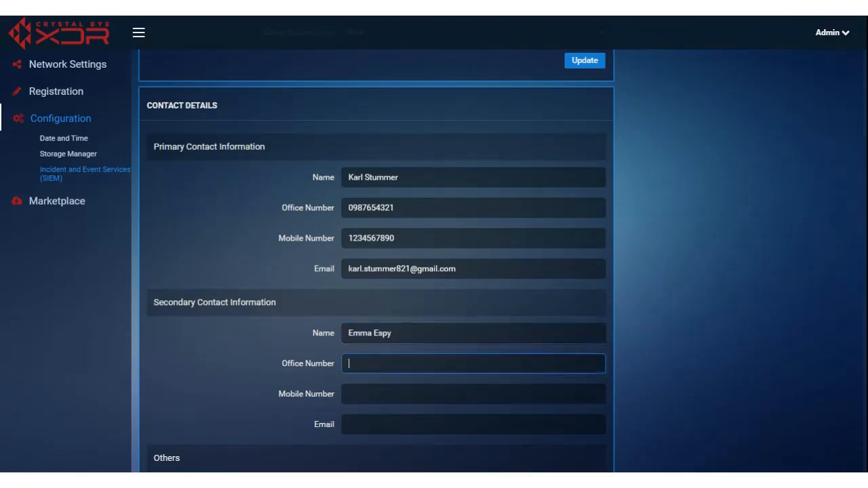
type("098765431")
key("Tab")
type("1234567890")
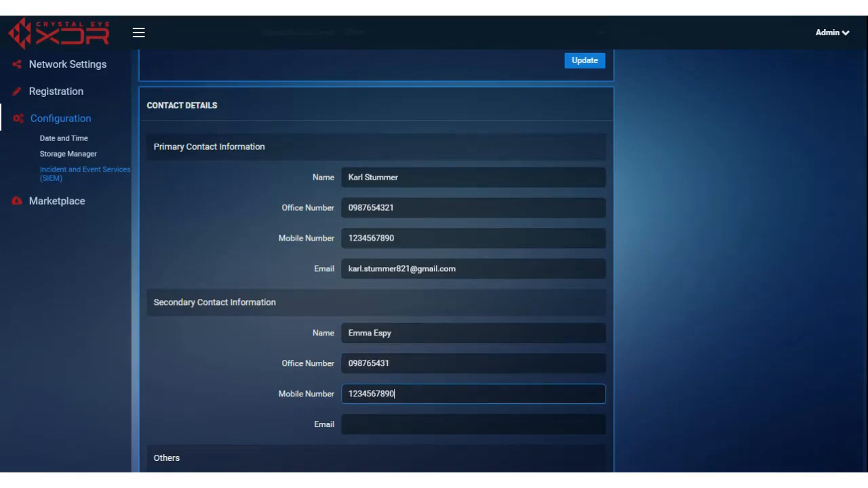
key("Tab")
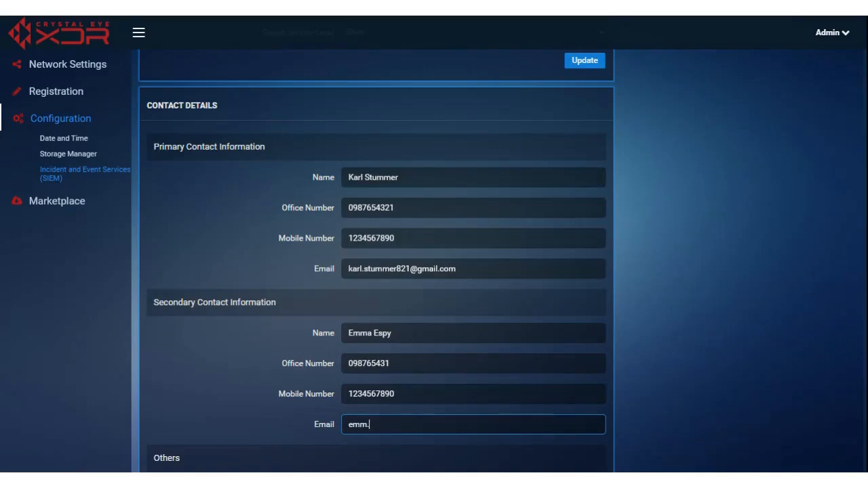
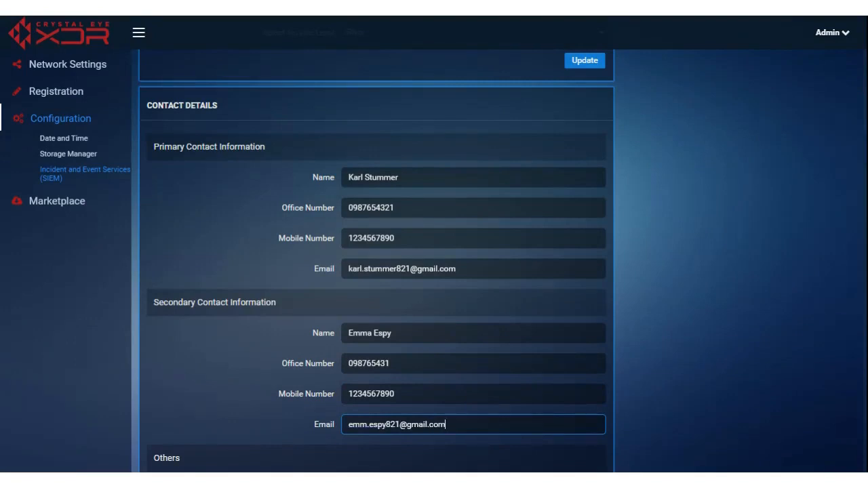
Step: Set Preferred Method of Contact to Email
scroll(669, 377, "down", 1)
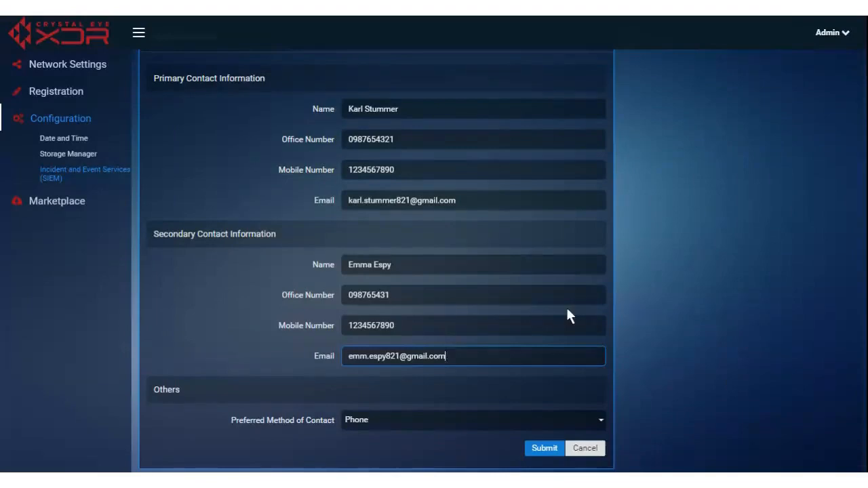
scroll(700, 328, "down", 1)
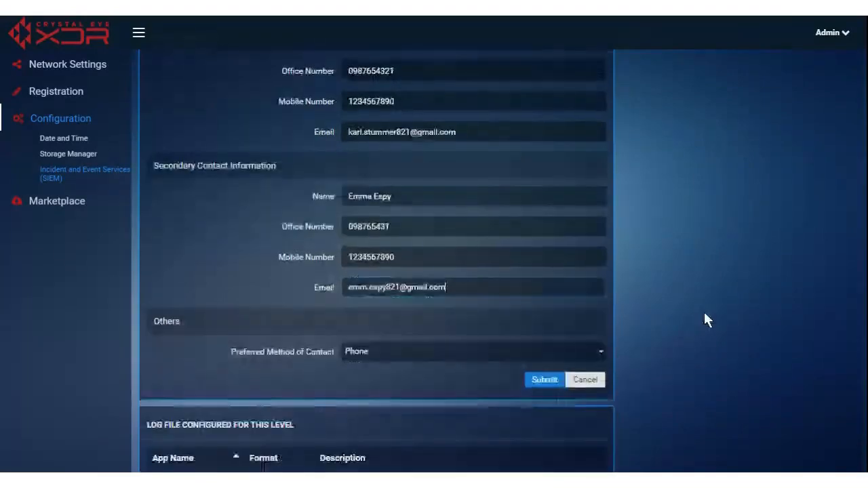
left_click(467, 354)
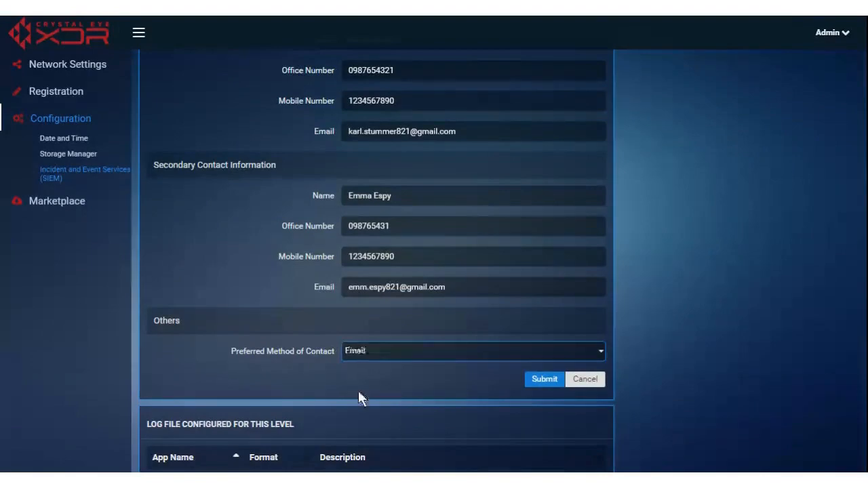
Step: Submit the contact information and check the 'We received your contact information' confirmation
left_click(539, 385)
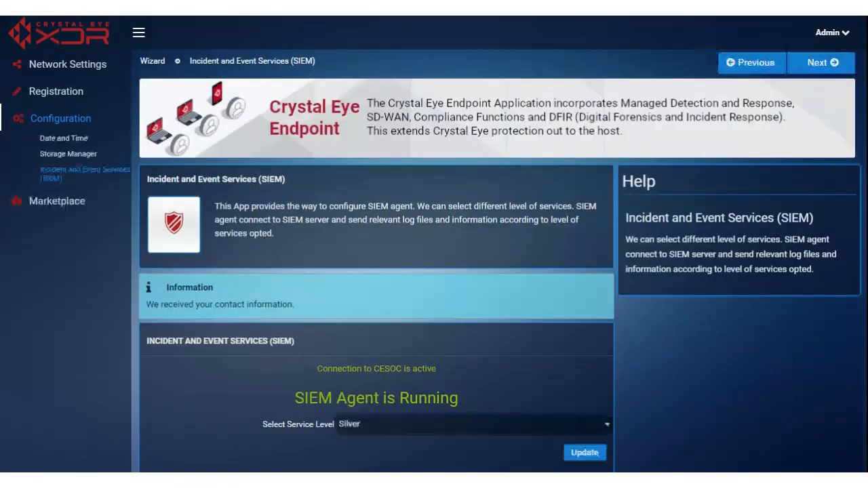
scroll(716, 334, "down", 3)
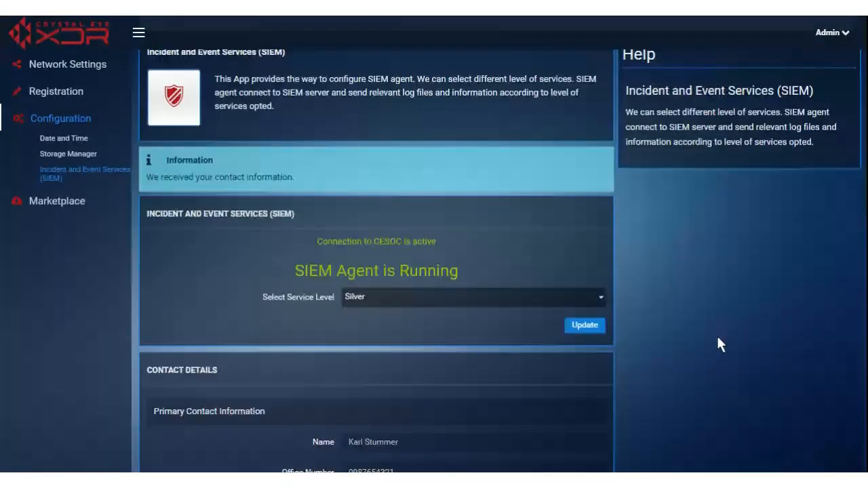
scroll(678, 339, "up", 2)
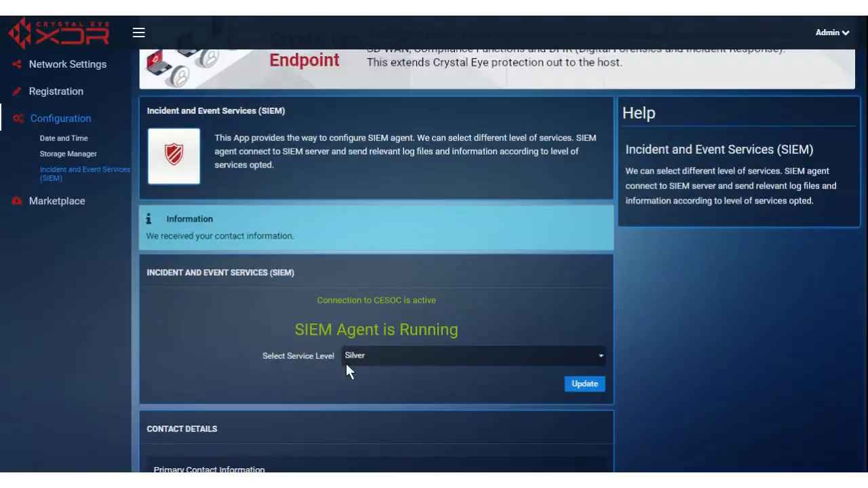
scroll(746, 362, "down", 1)
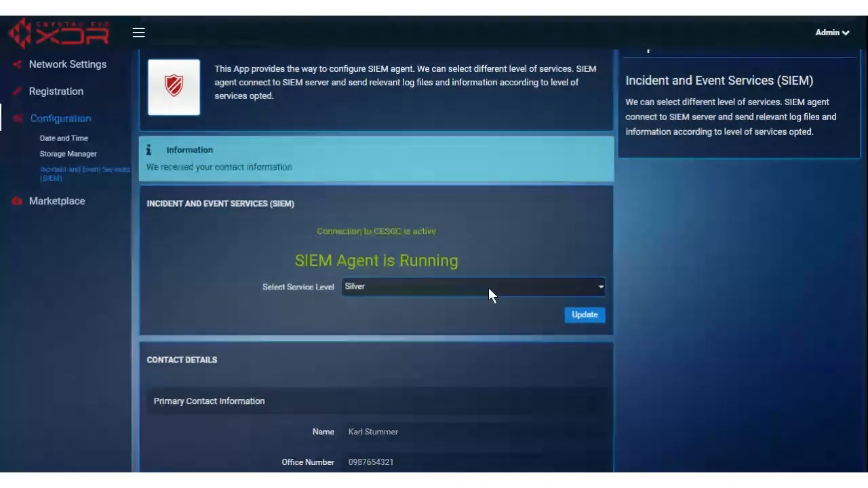
scroll(744, 296, "down", 4)
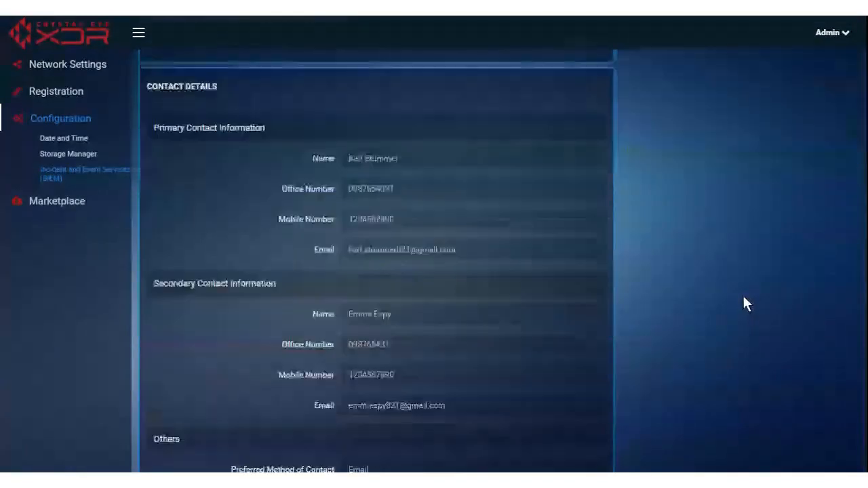
scroll(743, 304, "down", 2)
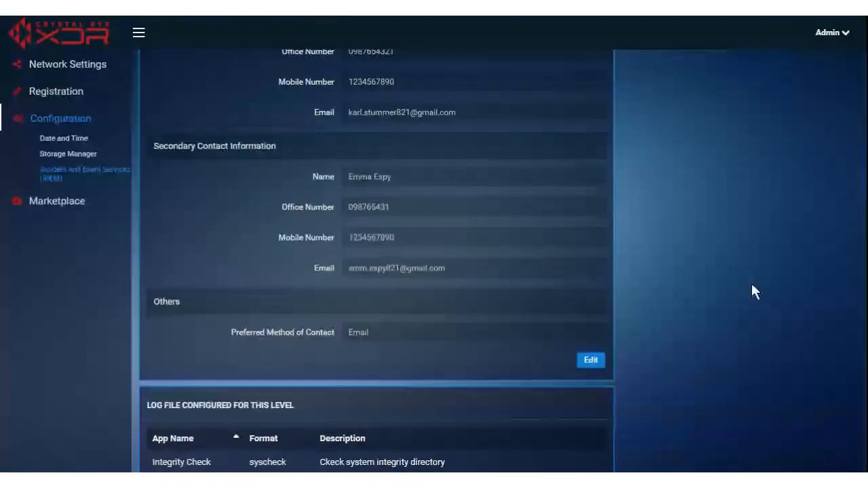
scroll(750, 280, "up", 8)
scroll(496, 382, "down", 1)
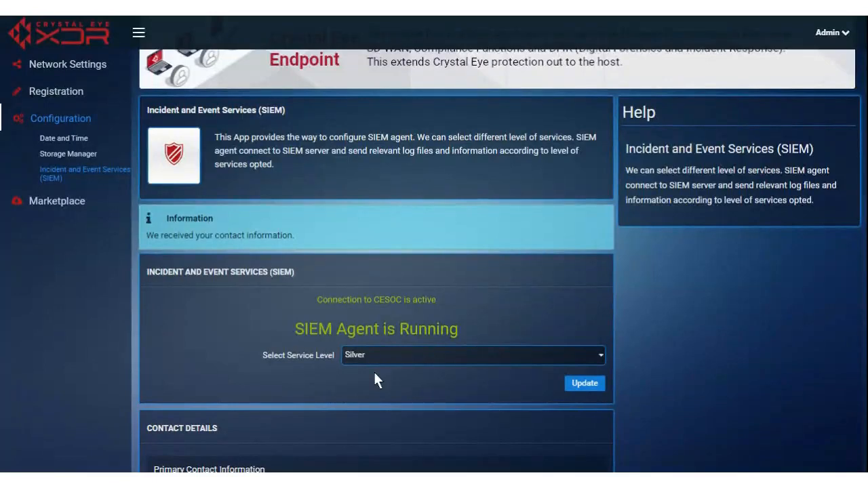
Step: Scroll through the SIEM page to review the Contact Details section
left_click(765, 394)
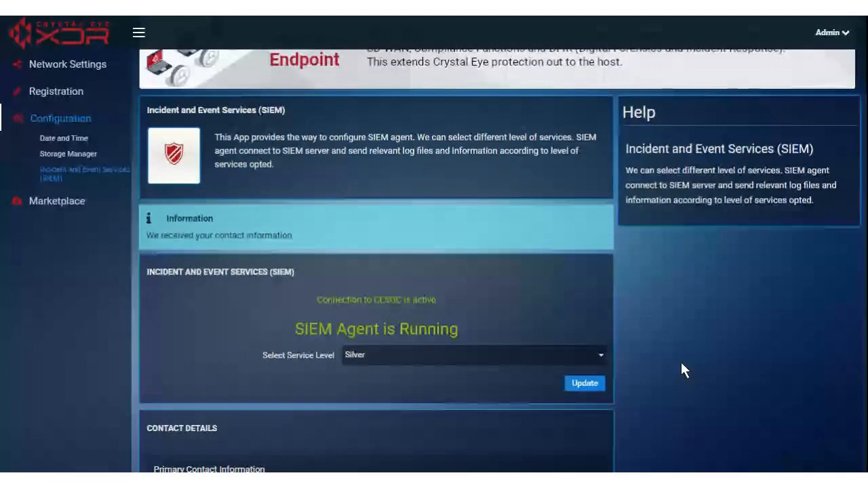
scroll(746, 339, "down", 1)
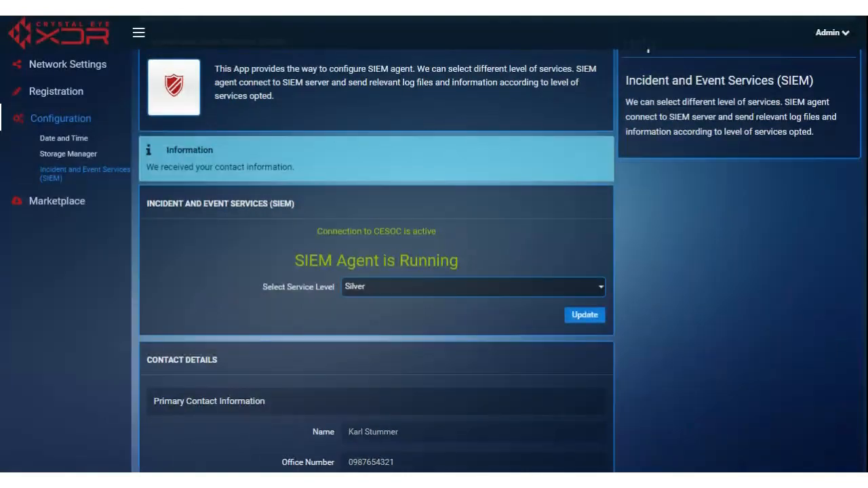
scroll(719, 322, "down", 2)
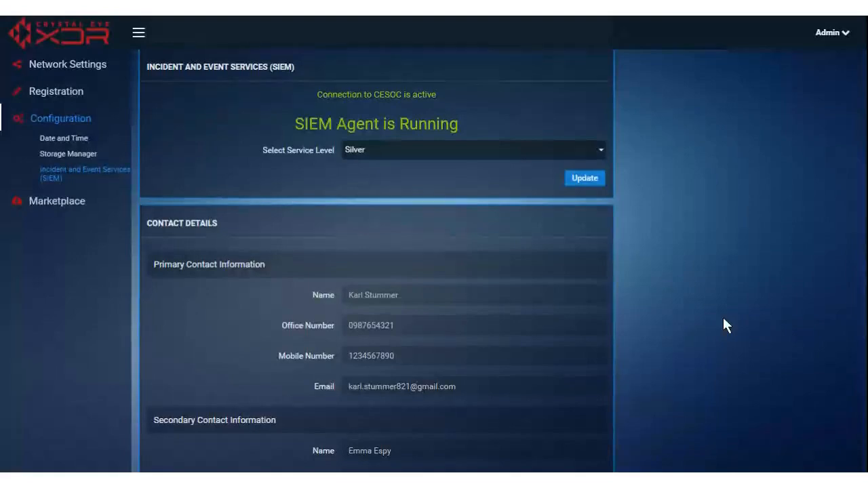
scroll(723, 319, "down", 5)
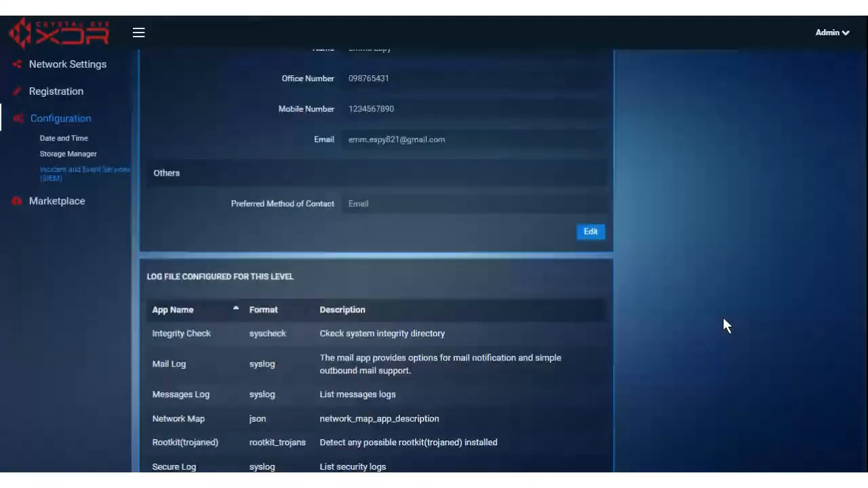
scroll(724, 324, "down", 2)
scroll(723, 325, "down", 1)
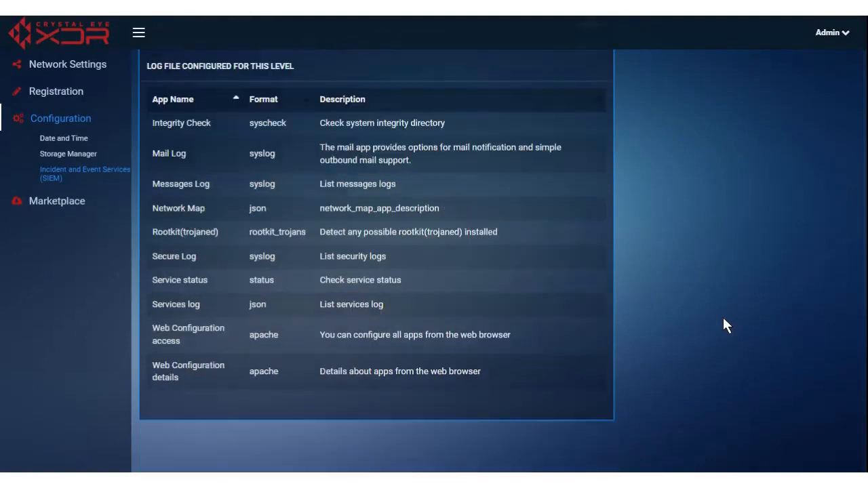
scroll(724, 325, "up", 8)
scroll(723, 319, "up", 1)
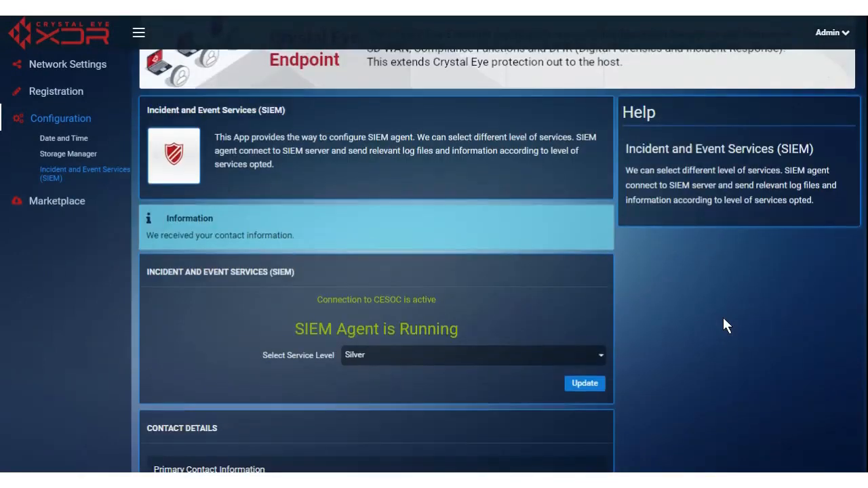
scroll(723, 319, "down", 2)
Step: Check the service level options, keep Silver, and review the Log File Configured table
left_click(391, 216)
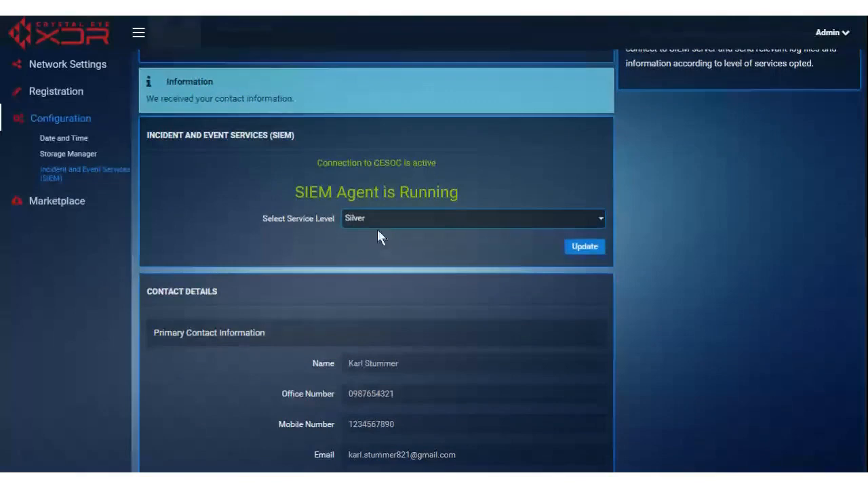
left_click(718, 224)
scroll(709, 234, "down", 5)
scroll(706, 254, "down", 2)
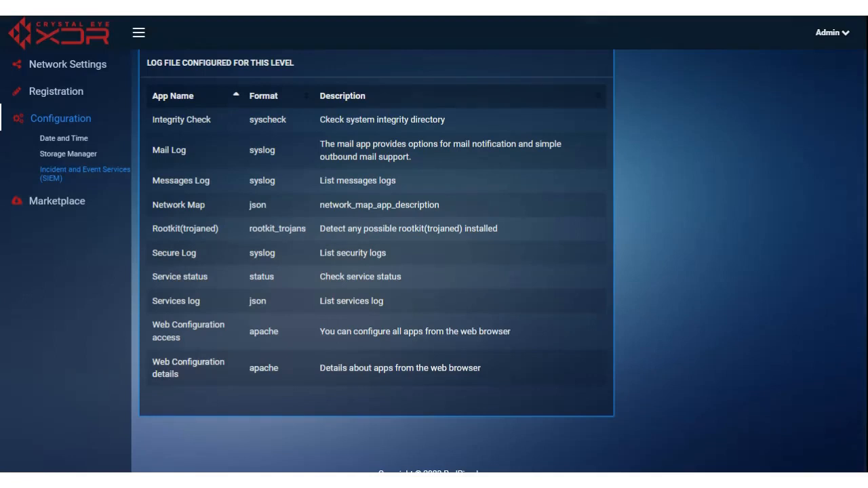
scroll(666, 307, "up", 10)
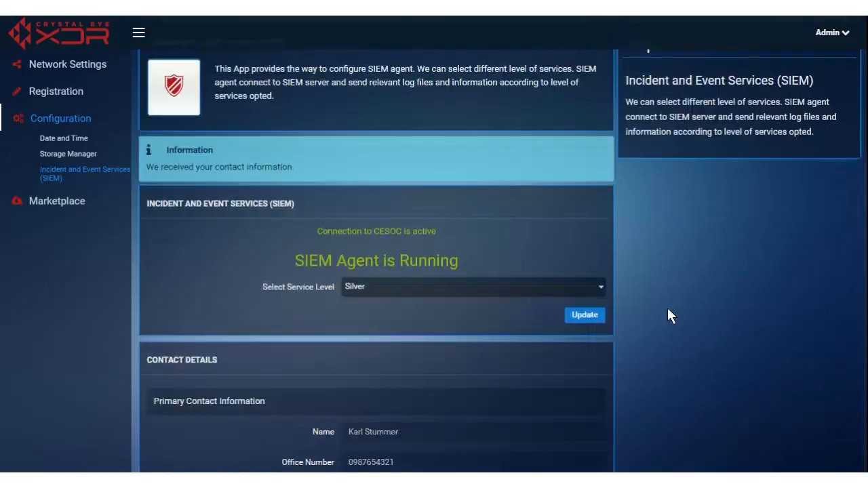
scroll(667, 308, "down", 4)
scroll(667, 309, "down", 5)
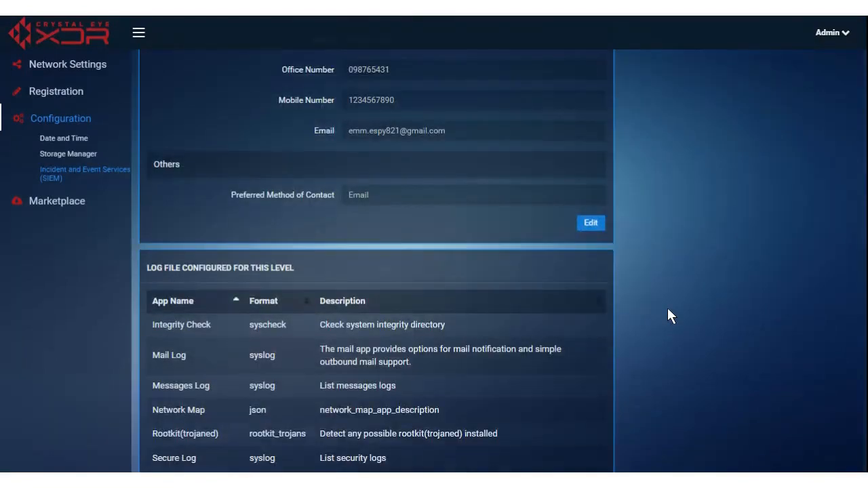
scroll(668, 310, "down", 2)
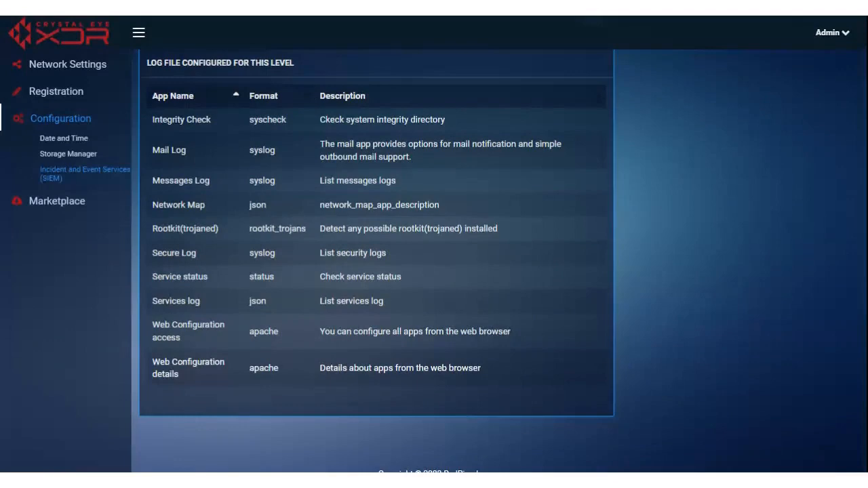
scroll(765, 342, "up", 10)
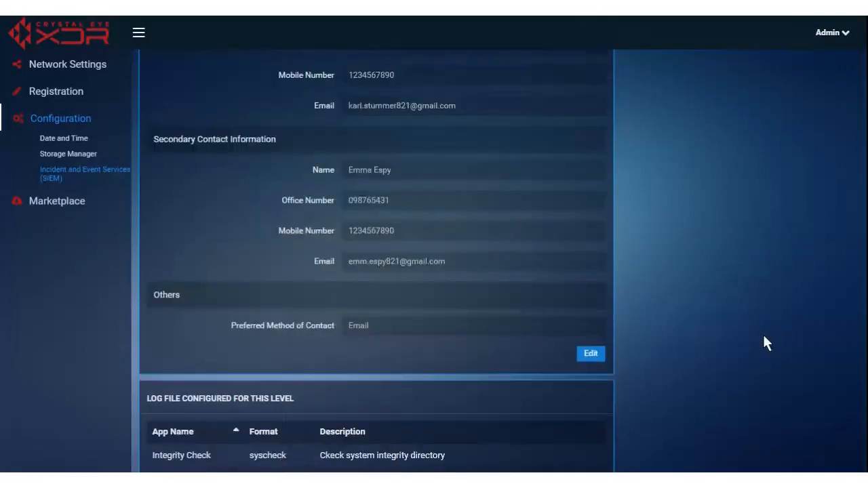
scroll(764, 343, "down", 1)
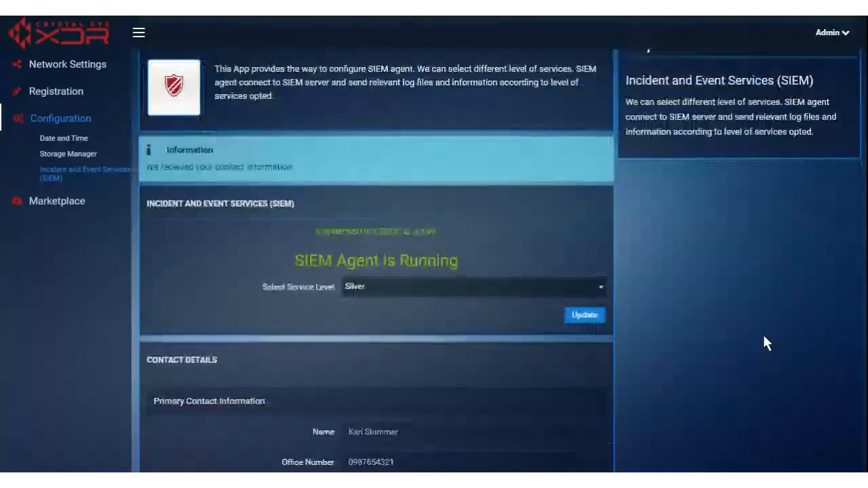
Step: Switch Select Service Level to Gold and confirm the service level updated successfully
left_click(375, 287)
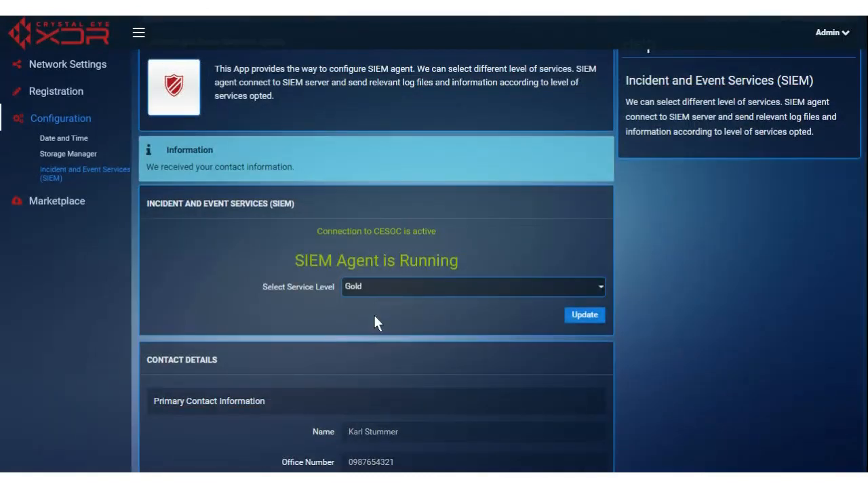
left_click(587, 317)
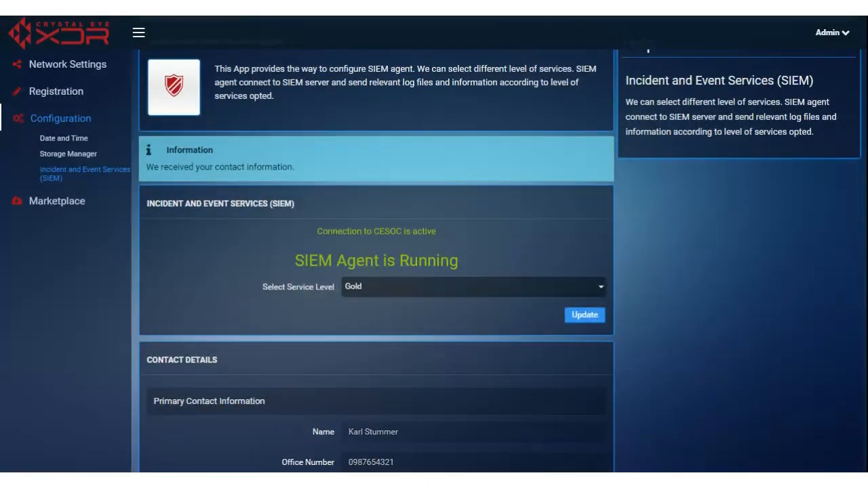
scroll(736, 339, "up", 1)
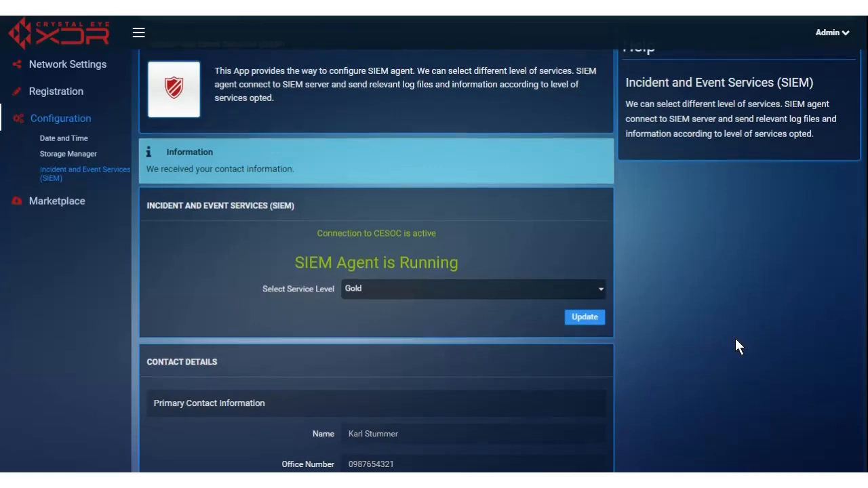
scroll(737, 346, "up", 1)
scroll(737, 346, "up", 1)
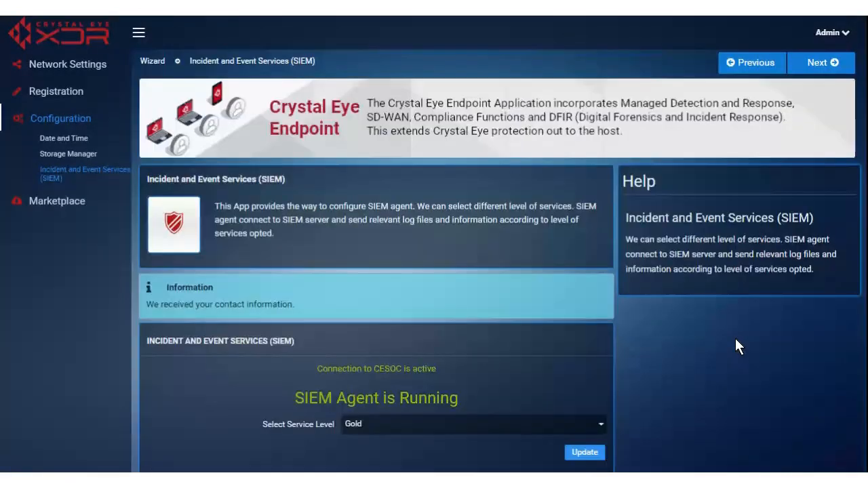
scroll(736, 339, "down", 8)
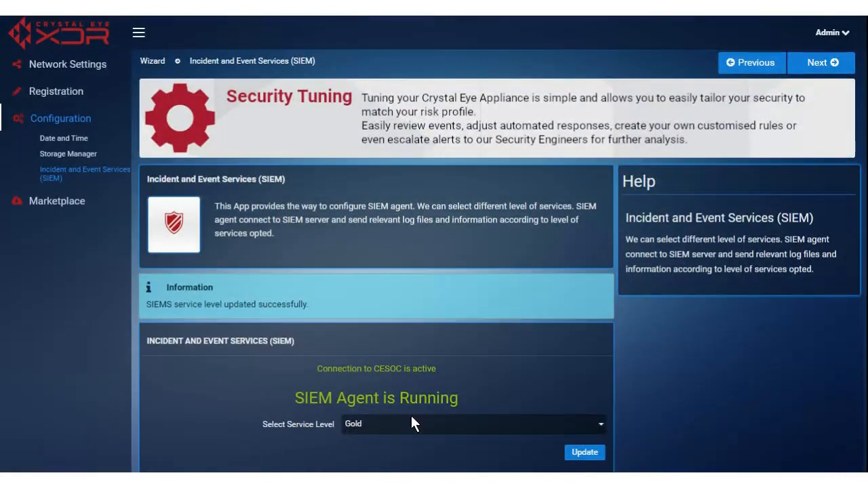
Step: Change the log table's Show rows from 5 to All, listing all 13 log files
scroll(700, 373, "down", 15)
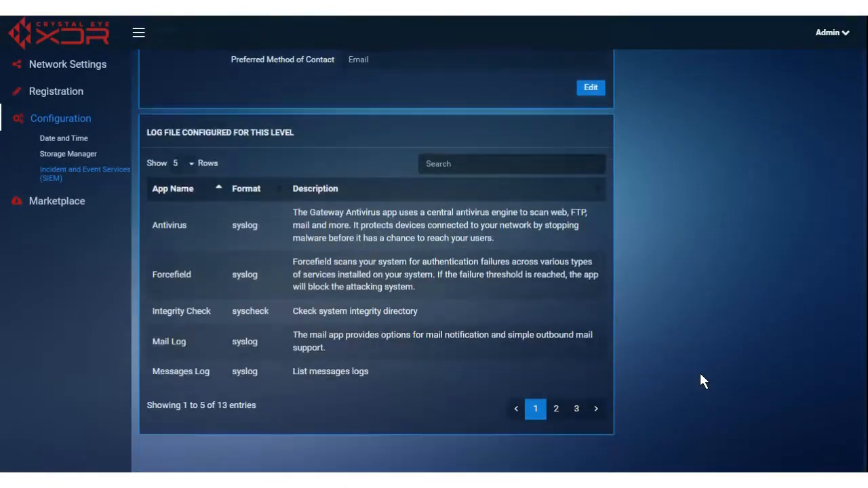
left_click(184, 163)
left_click(188, 237)
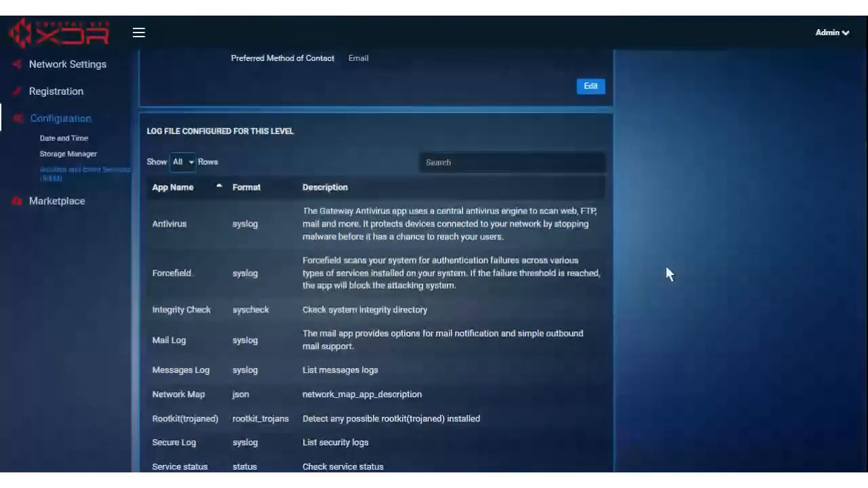
scroll(668, 265, "up", 2)
scroll(668, 261, "down", 4)
scroll(682, 247, "down", 2)
scroll(685, 255, "up", 5)
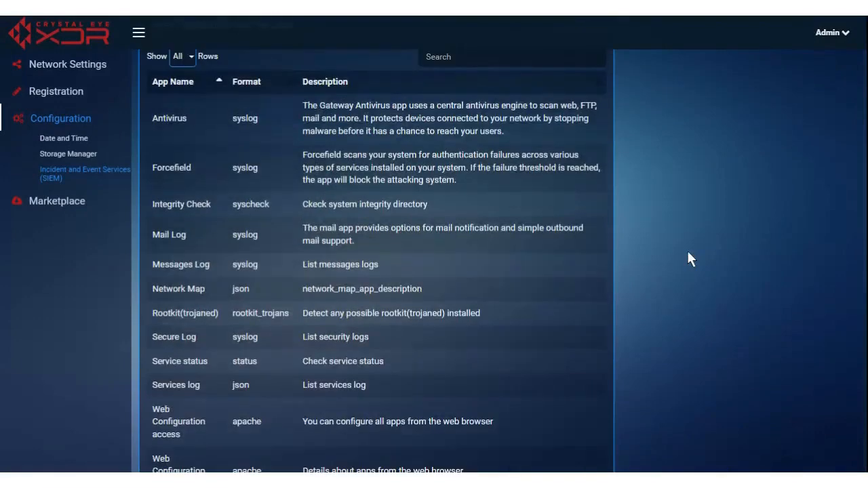
scroll(687, 259, "up", 1)
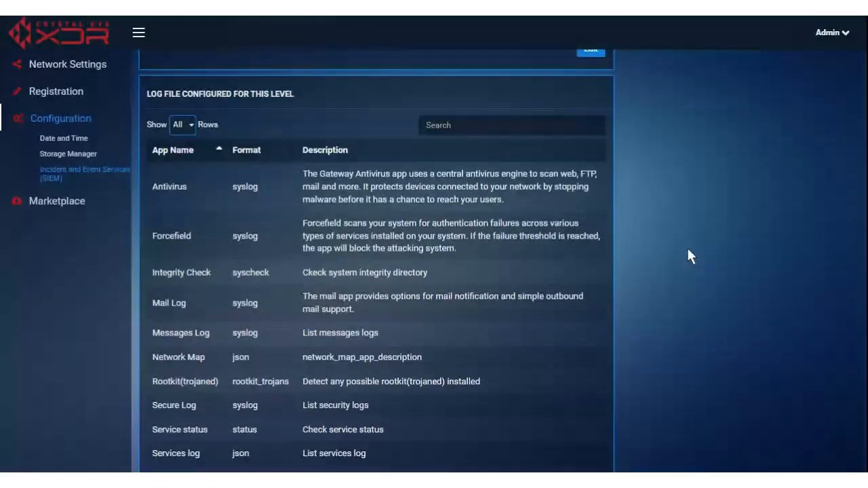
scroll(686, 245, "up", 6)
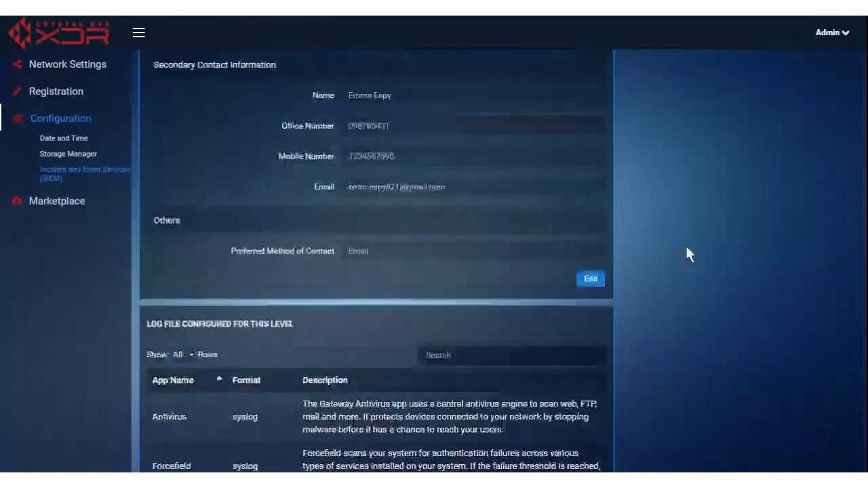
scroll(686, 245, "down", 7)
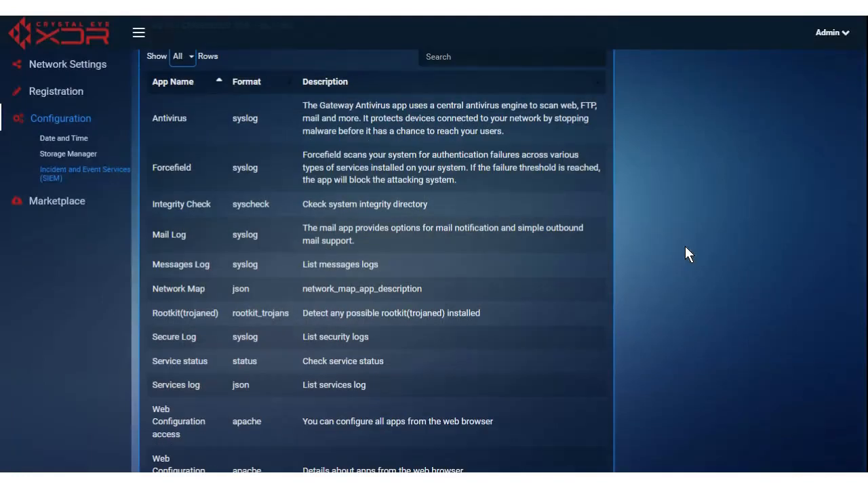
scroll(684, 250, "down", 3)
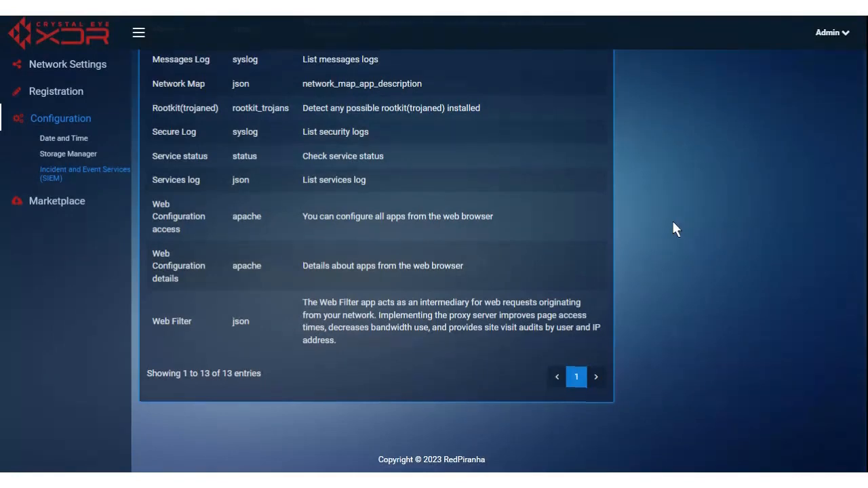
scroll(672, 221, "up", 8)
scroll(661, 207, "up", 2)
scroll(438, 292, "down", 3)
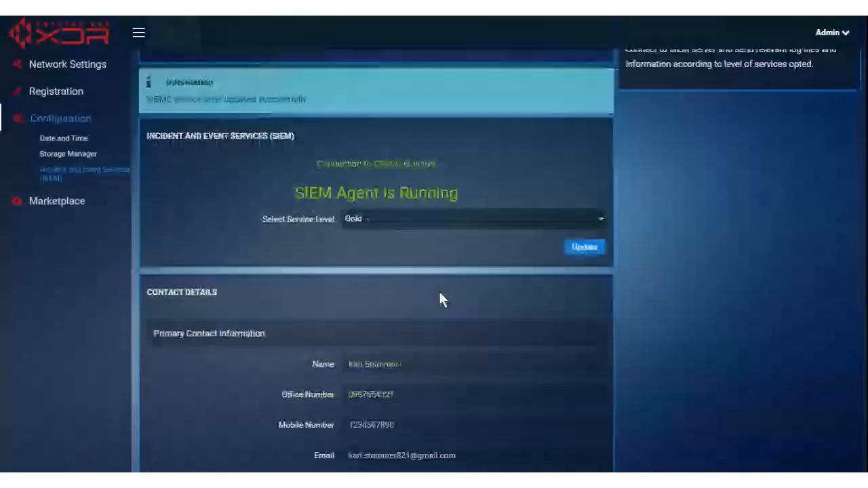
Step: Select Silver as the service level, apply it with Update, and recheck the log table
left_click(385, 220)
left_click(364, 261)
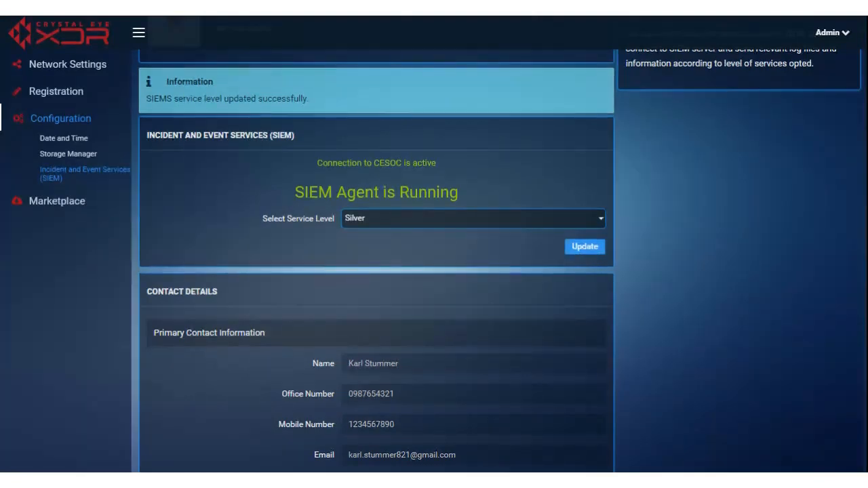
left_click(585, 248)
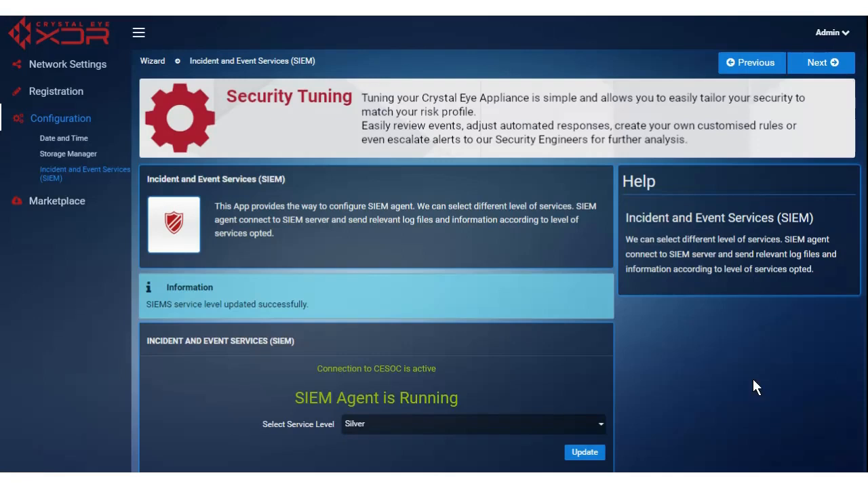
scroll(730, 359, "down", 7)
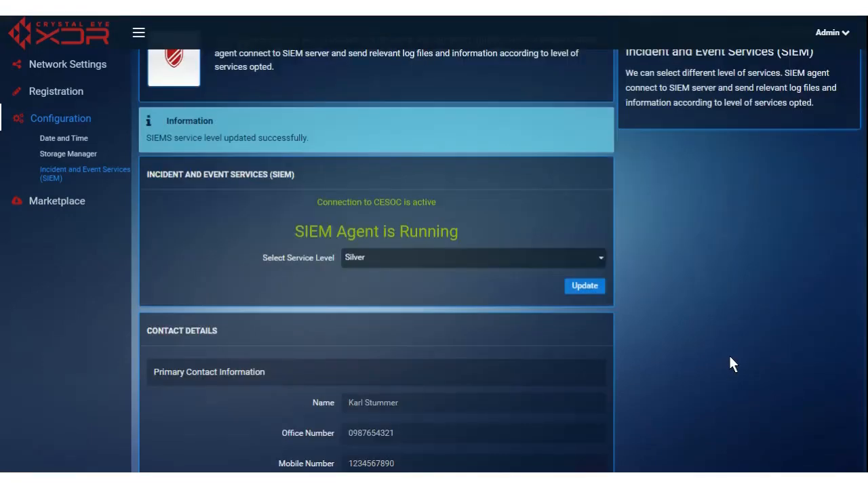
scroll(731, 348, "down", 7)
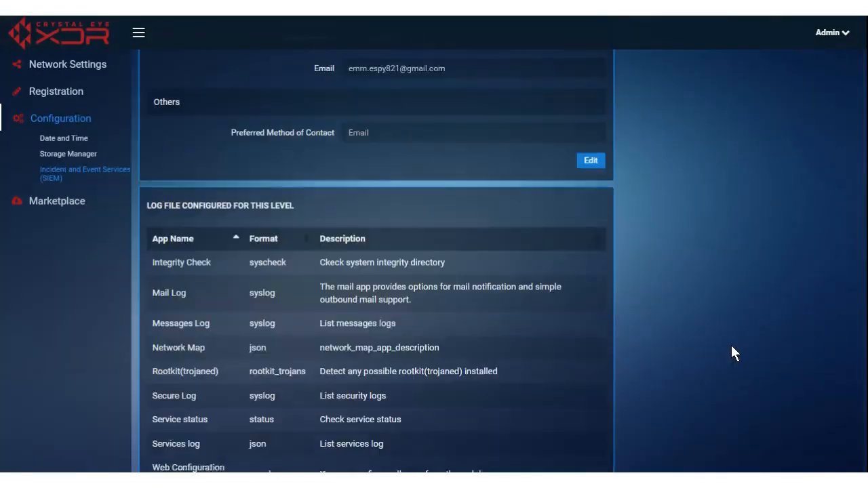
scroll(726, 352, "up", 14)
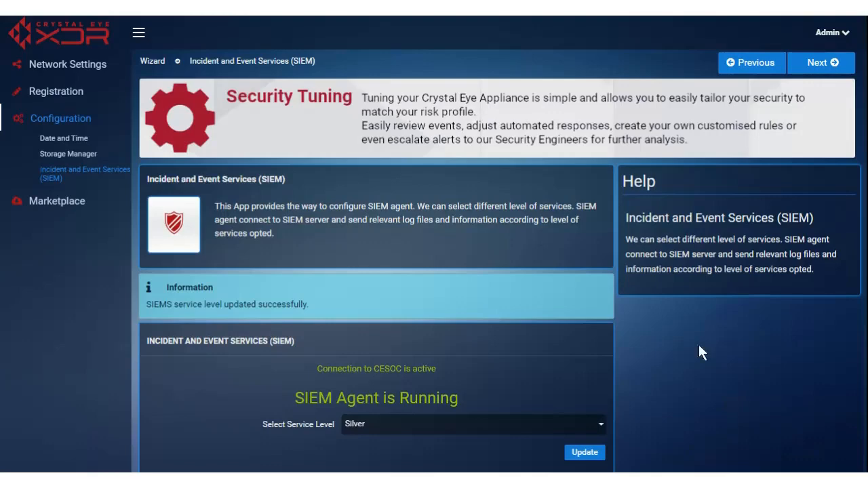
Step: Advance to the Marketplace step and list the System Configuration apps
left_click(817, 64)
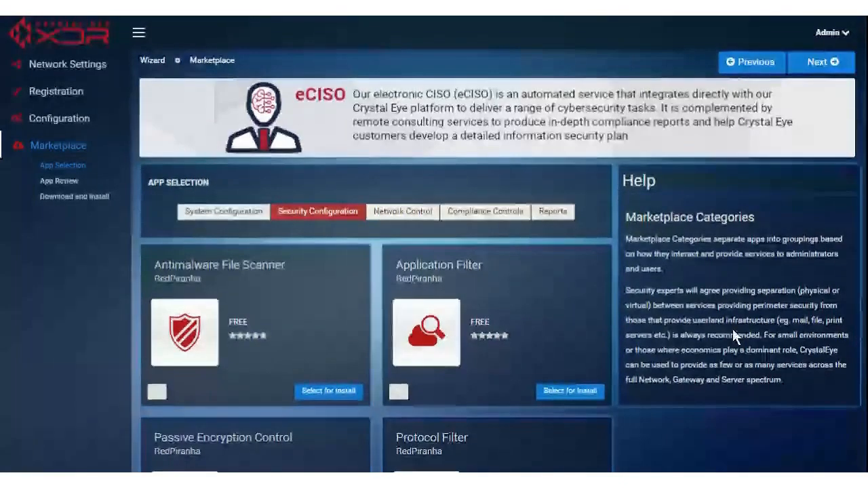
scroll(732, 329, "down", 3)
scroll(730, 331, "up", 2)
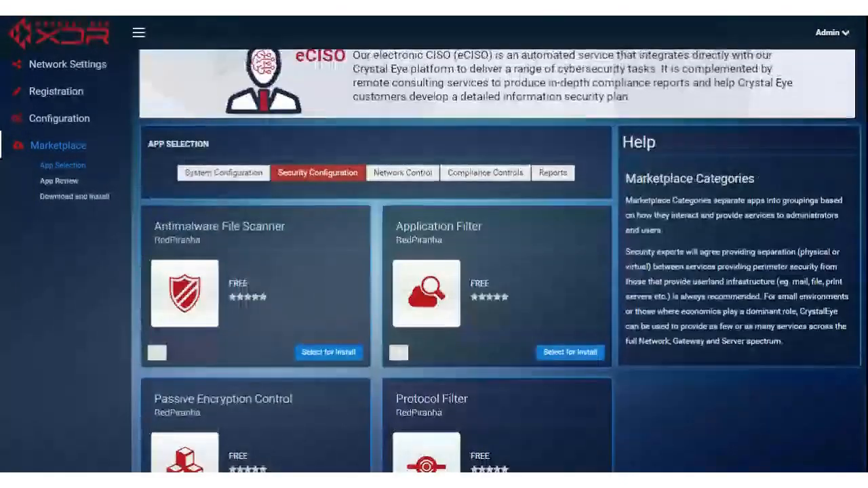
scroll(727, 326, "down", 1)
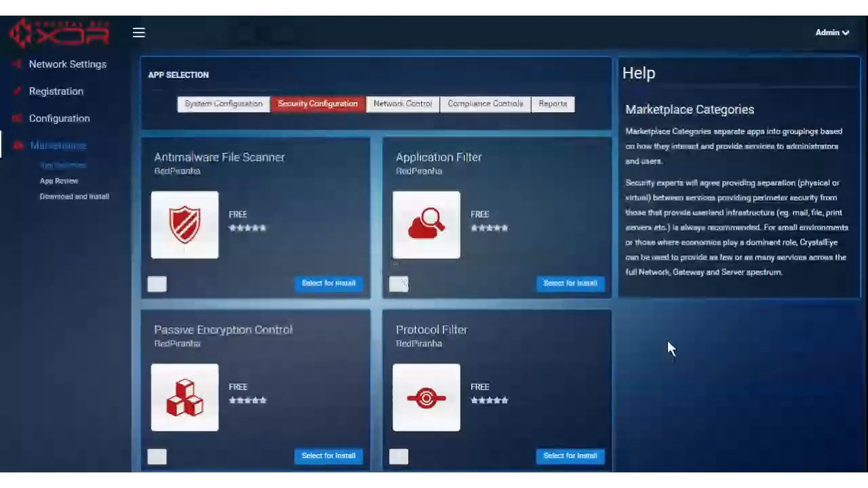
left_click(225, 103)
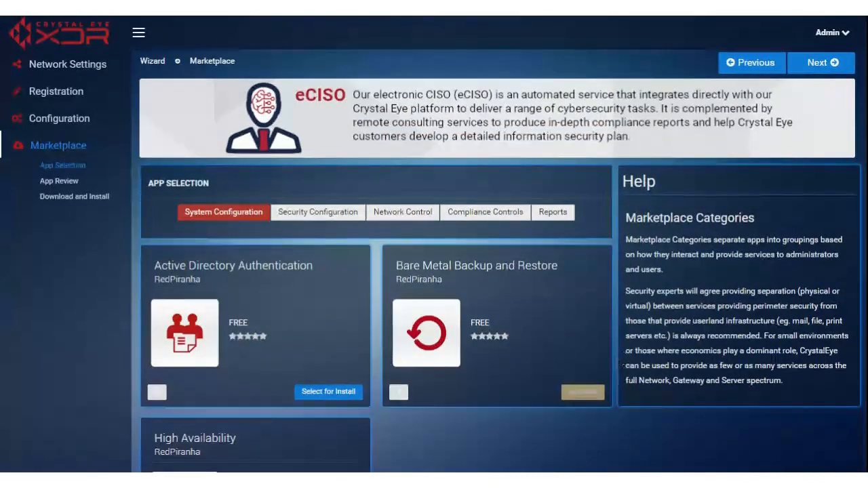
Step: Mark Active Directory Authentication and High Availability for install
scroll(767, 343, "down", 2)
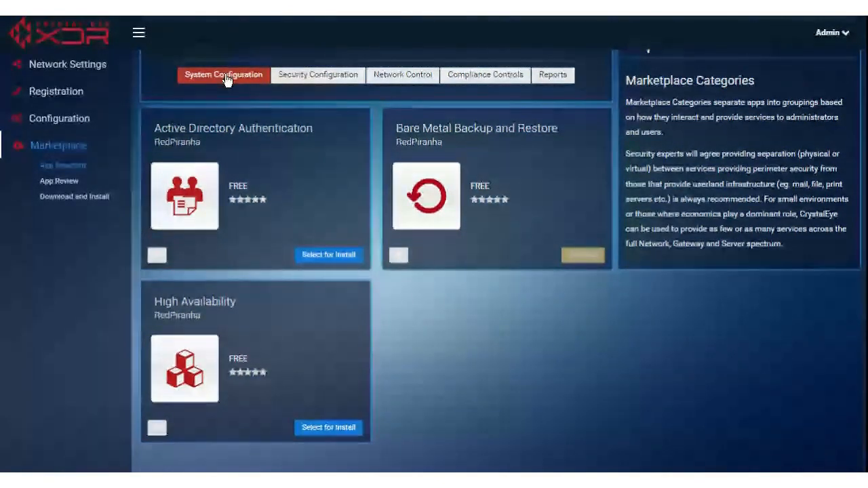
left_click(325, 256)
left_click(335, 428)
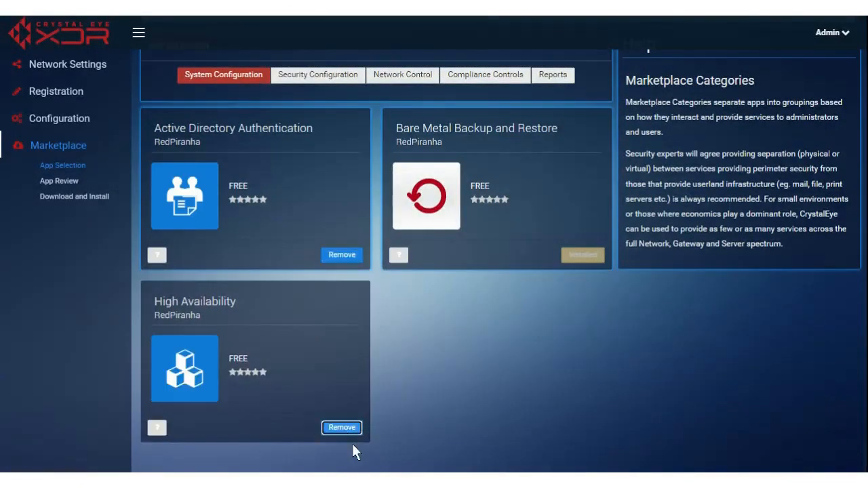
Step: Mark Antimalware File Scanner, Application Filter, Protocol Filter and Passive Encryption Control for install
left_click(317, 76)
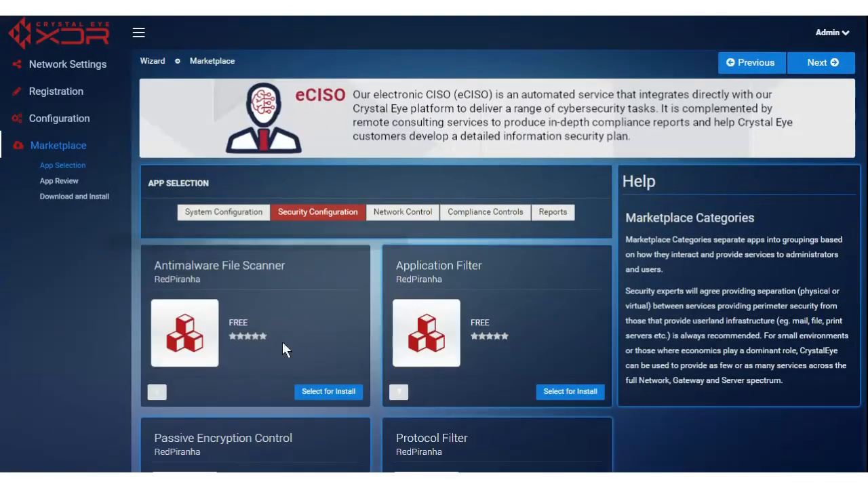
scroll(499, 290, "down", 2)
left_click(343, 255)
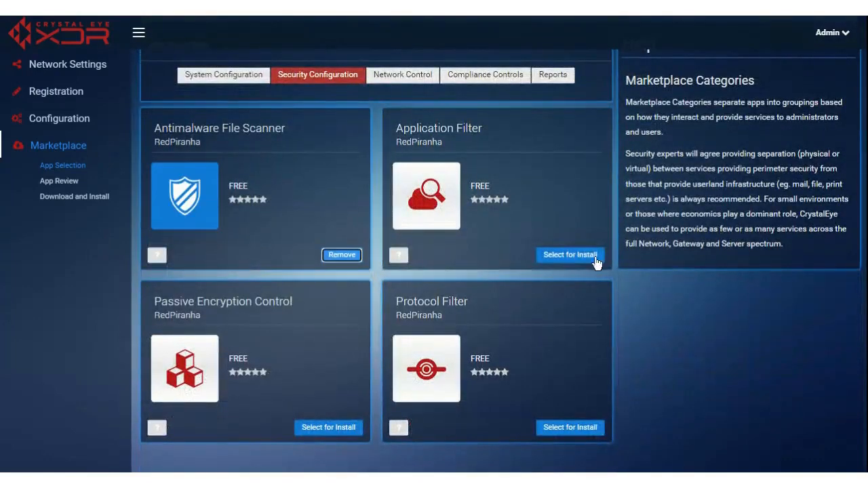
left_click(576, 255)
left_click(571, 427)
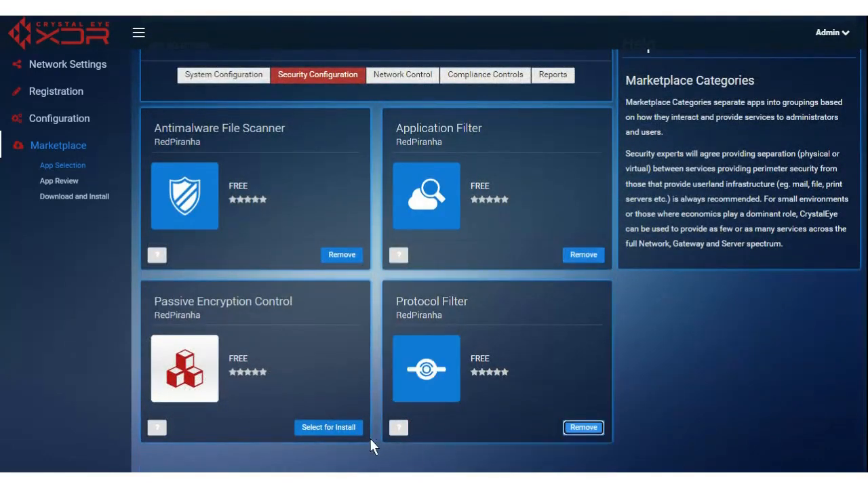
left_click(338, 429)
left_click(406, 75)
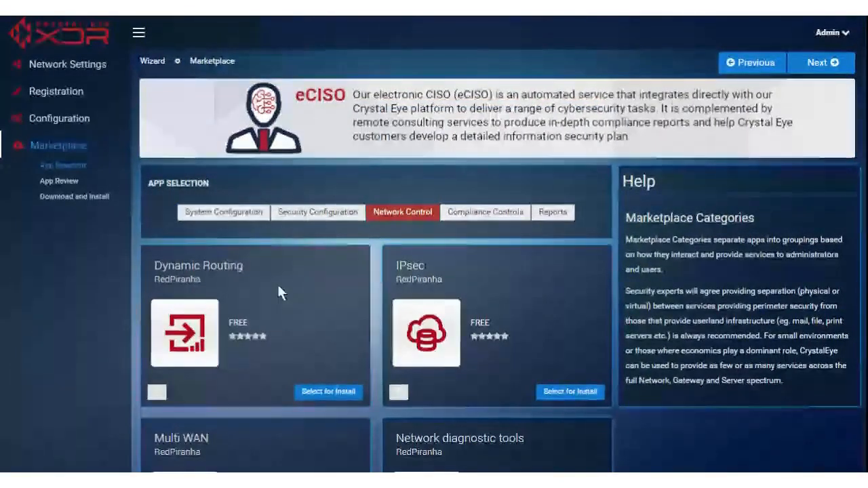
Step: Mark all Network Control apps for install, from Dynamic Routing and IPsec through Wireguard
scroll(278, 280, "down", 2)
left_click(339, 254)
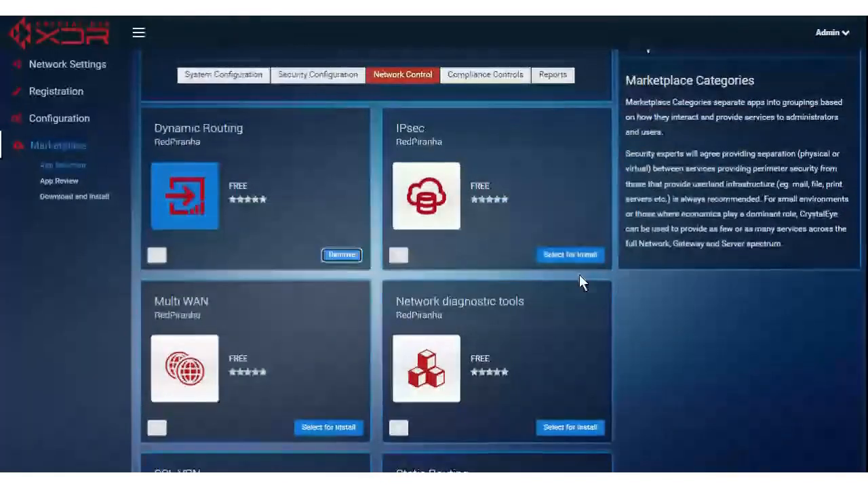
left_click(578, 258)
left_click(570, 429)
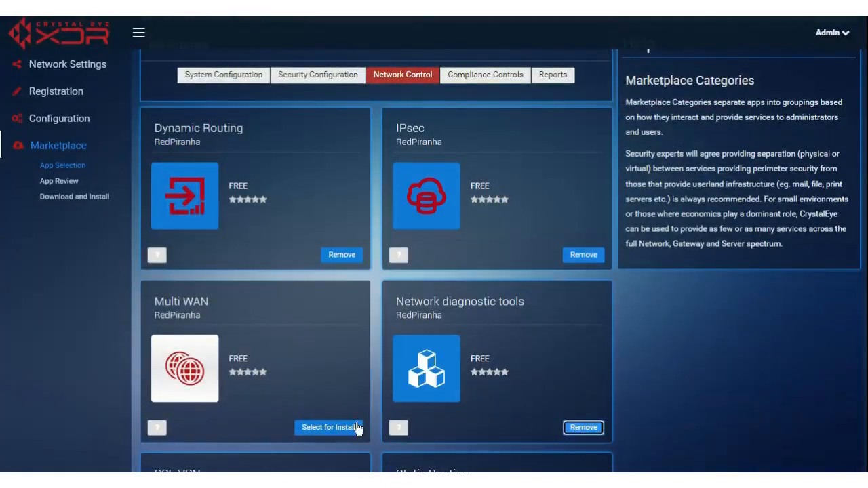
left_click(331, 429)
scroll(368, 358, "down", 4)
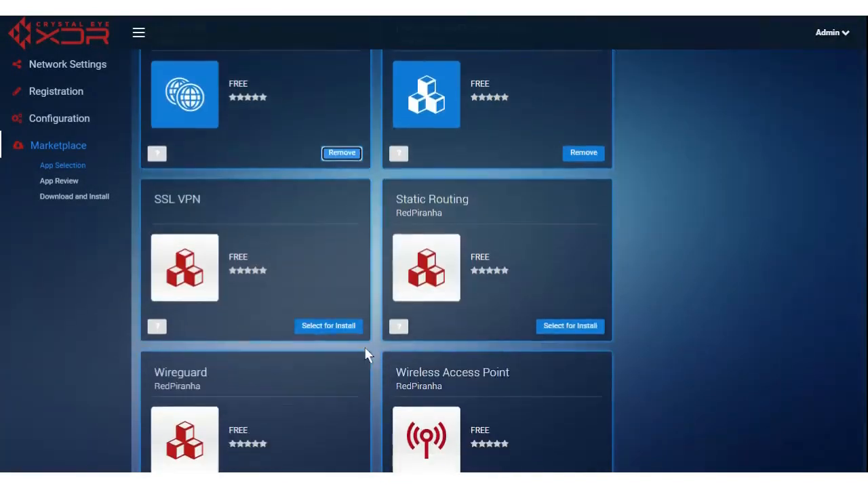
left_click(330, 326)
left_click(571, 327)
scroll(571, 320, "down", 2)
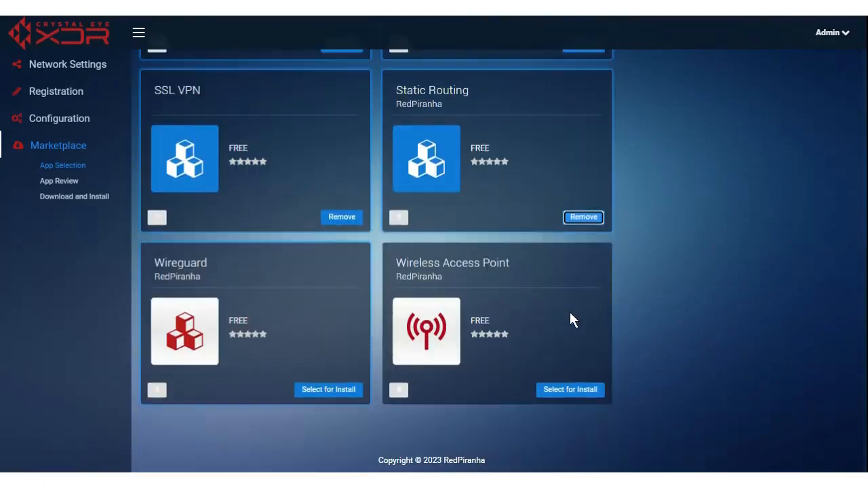
left_click(573, 391)
left_click(318, 389)
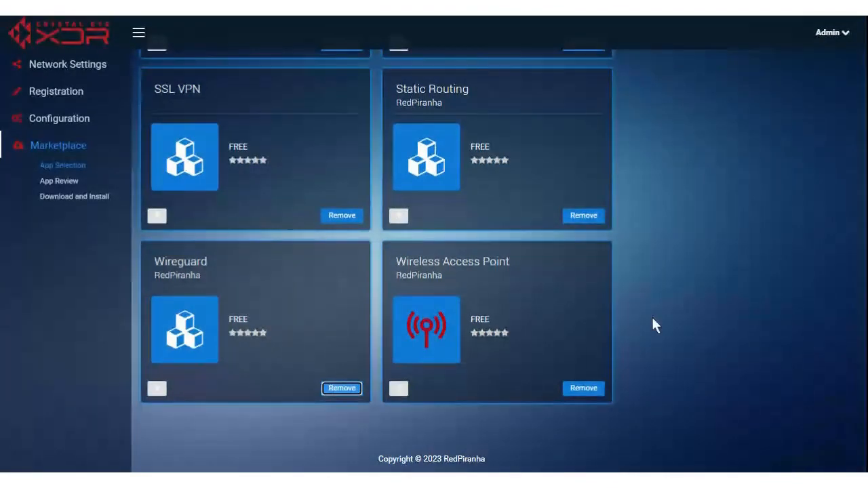
scroll(671, 362, "up", 8)
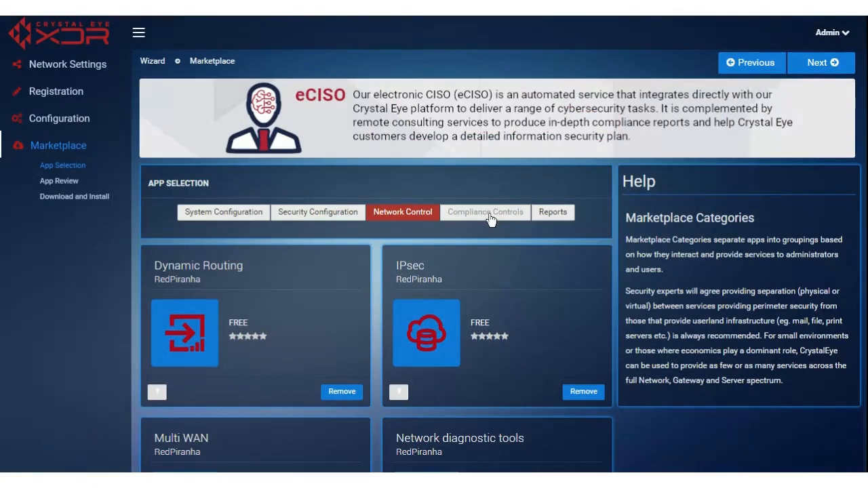
Step: Mark Azure AD, Incident Response Services, Software RAID Manager, PCAP snap and Vulnerability Scan for install
left_click(491, 218)
scroll(655, 358, "down", 3)
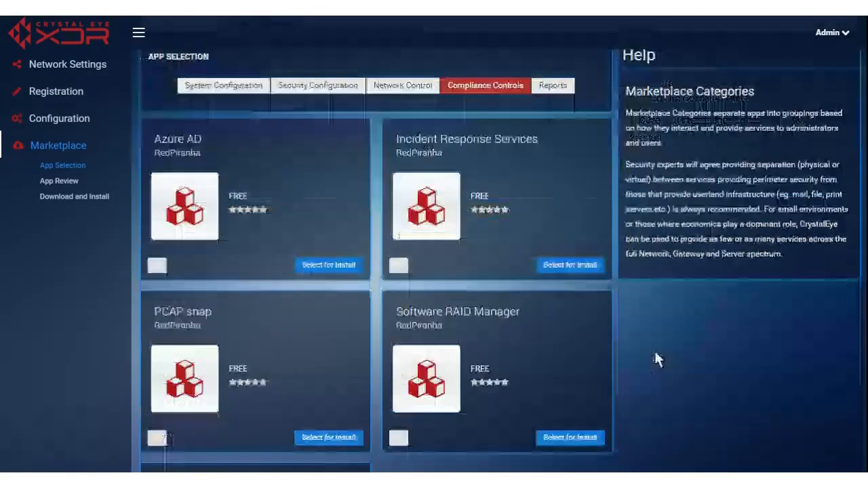
left_click(329, 256)
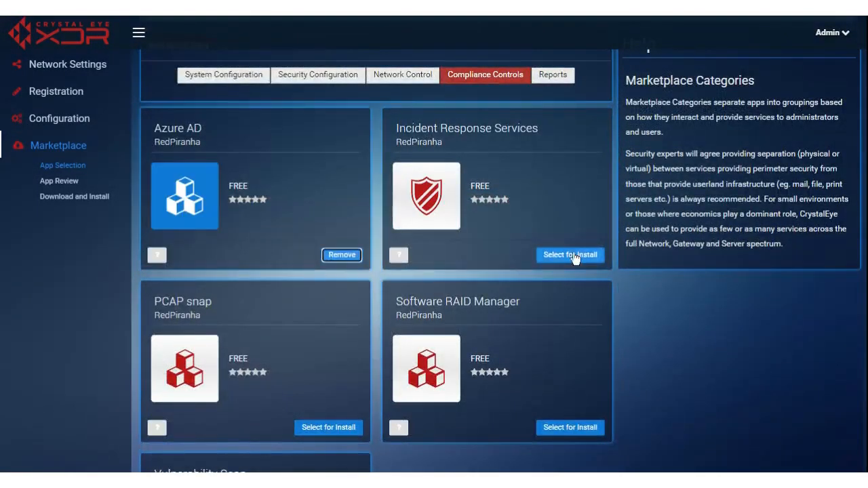
left_click(571, 257)
left_click(571, 430)
left_click(330, 428)
scroll(343, 396, "down", 3)
left_click(327, 391)
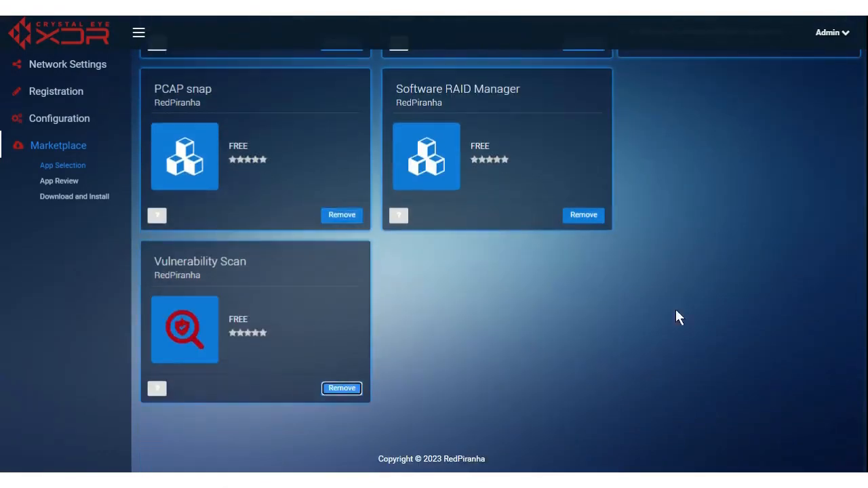
scroll(655, 398, "up", 5)
left_click(550, 217)
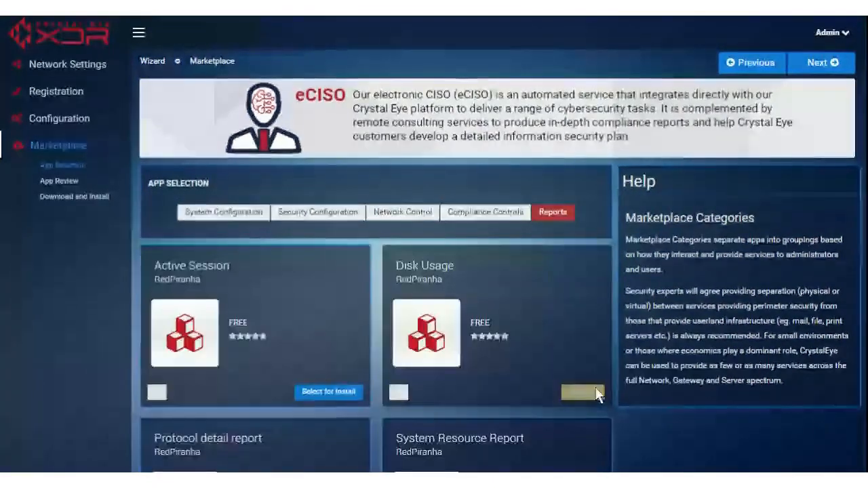
Step: Mark the Active Session and System Resource Report apps for install on the Reports tab
scroll(666, 400, "down", 2)
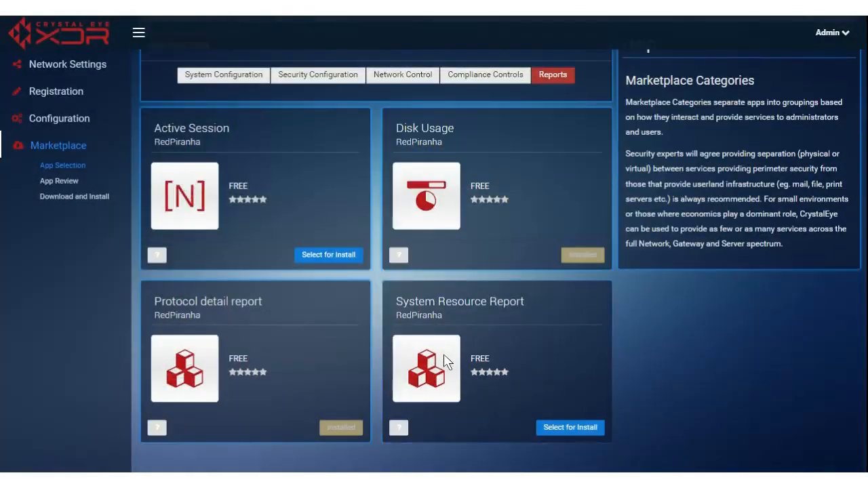
left_click(329, 256)
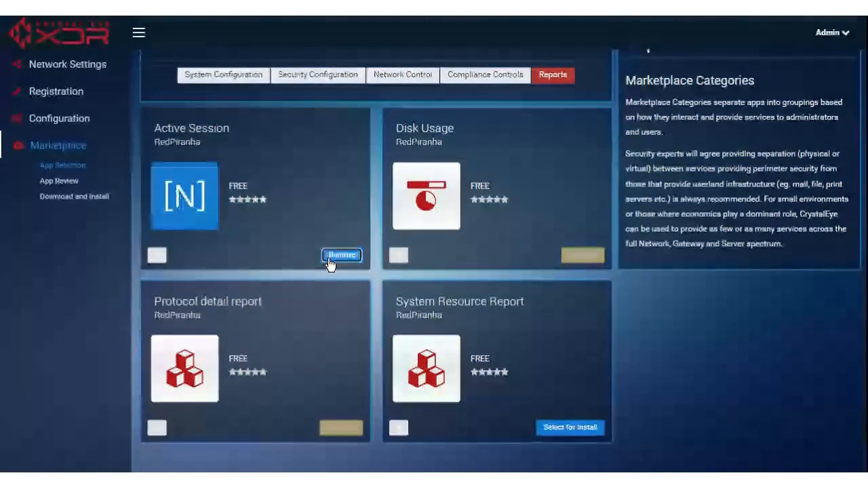
left_click(563, 428)
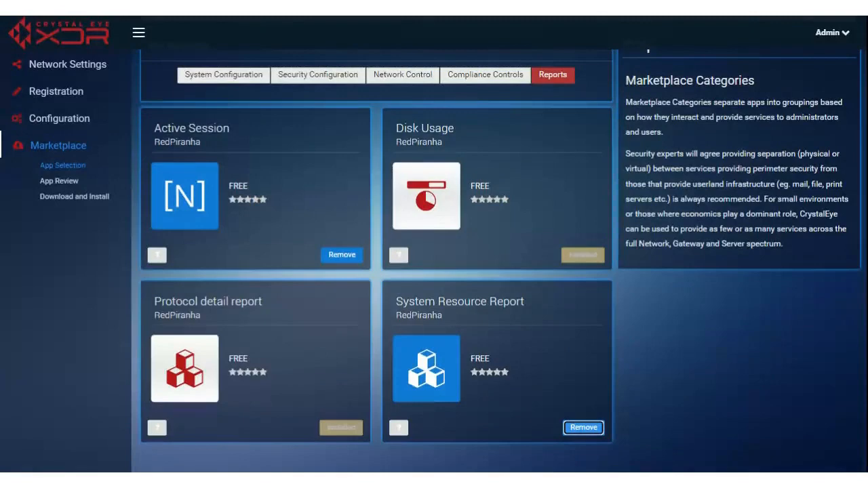
Step: Return to the System Configuration apps, then advance the wizard to the App Review step
scroll(703, 426, "up", 2)
scroll(705, 415, "down", 3)
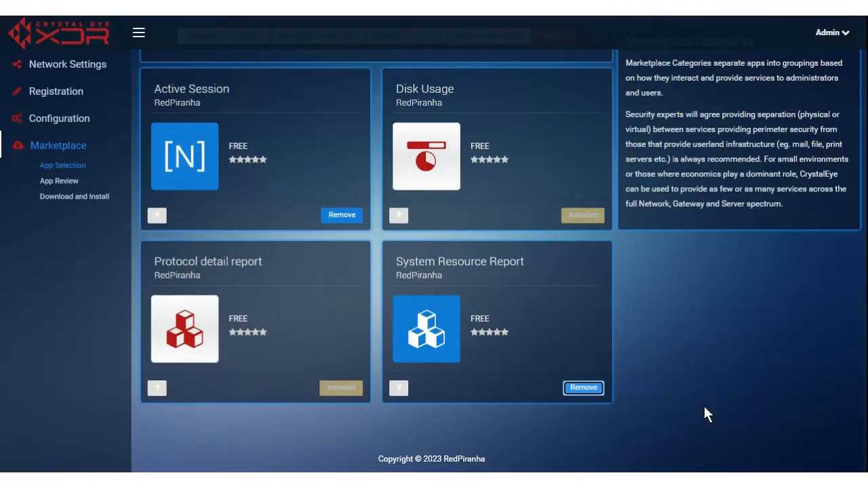
scroll(718, 416, "up", 2)
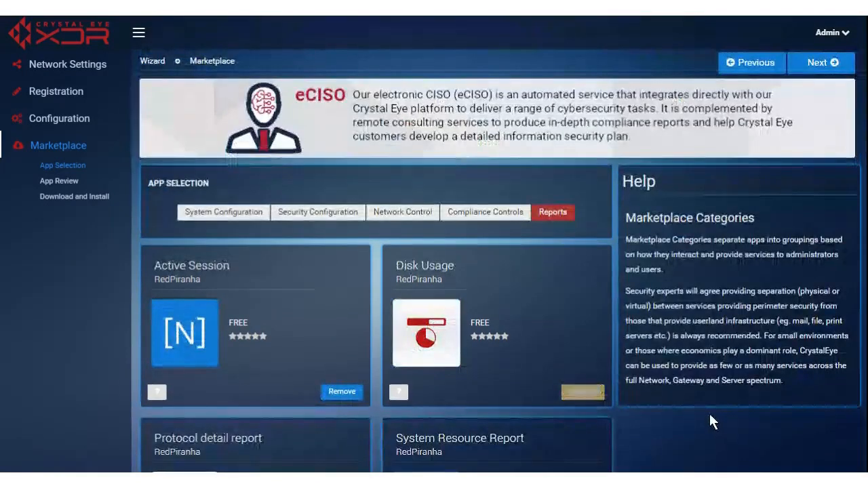
left_click(196, 213)
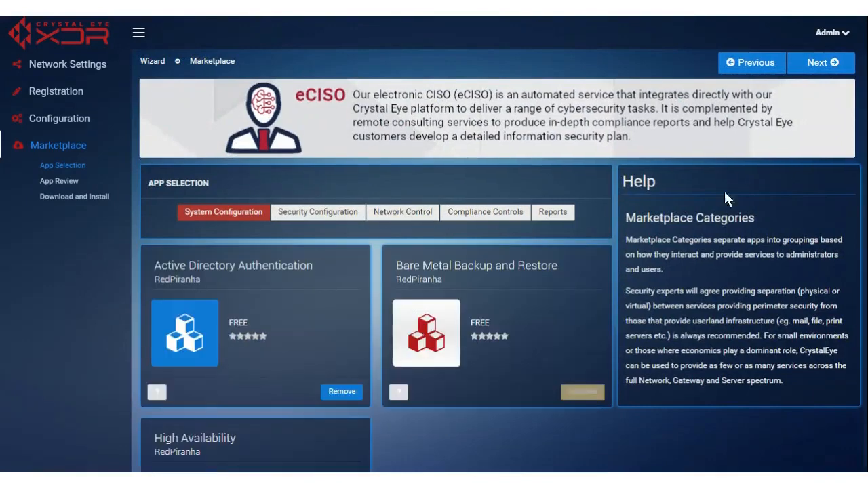
left_click(822, 58)
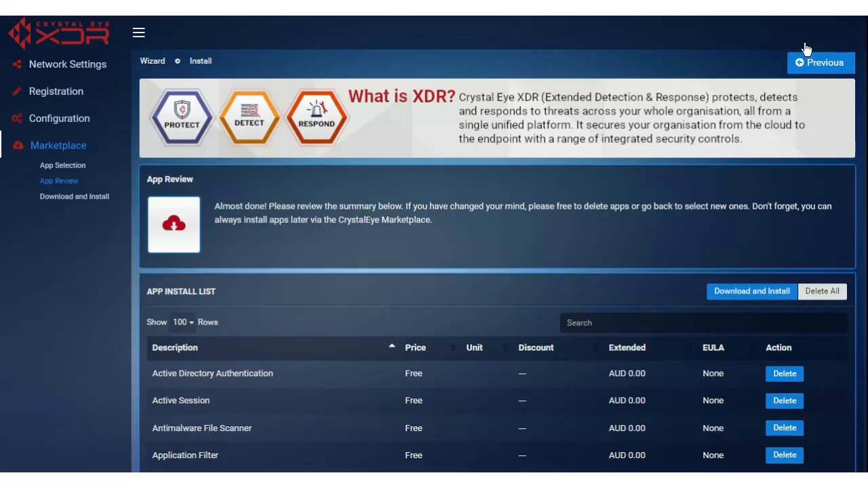
Step: Check the 31 AUD 0.00 apps in the App Install List, then start Download and Install
scroll(476, 164, "down", 1)
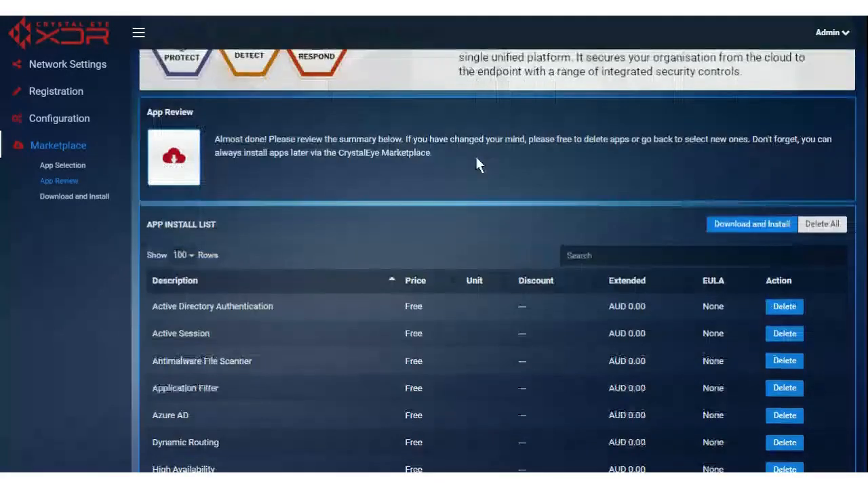
scroll(476, 164, "up", 1)
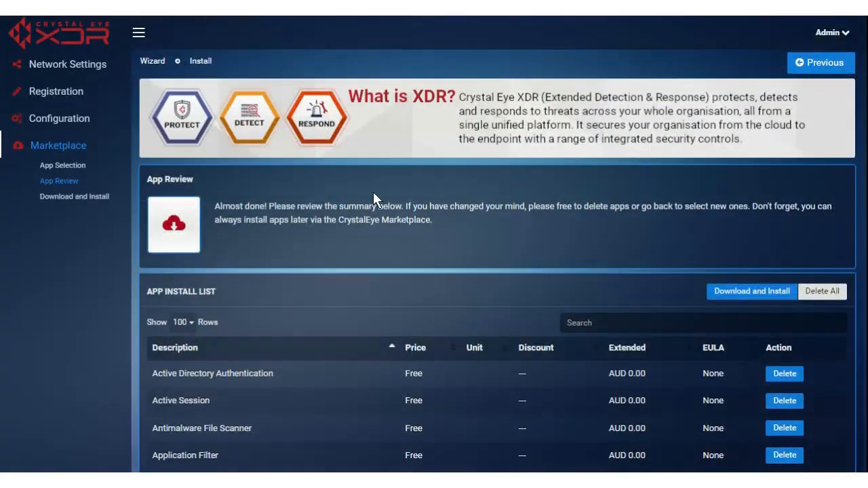
scroll(335, 190, "down", 1)
scroll(279, 334, "down", 4)
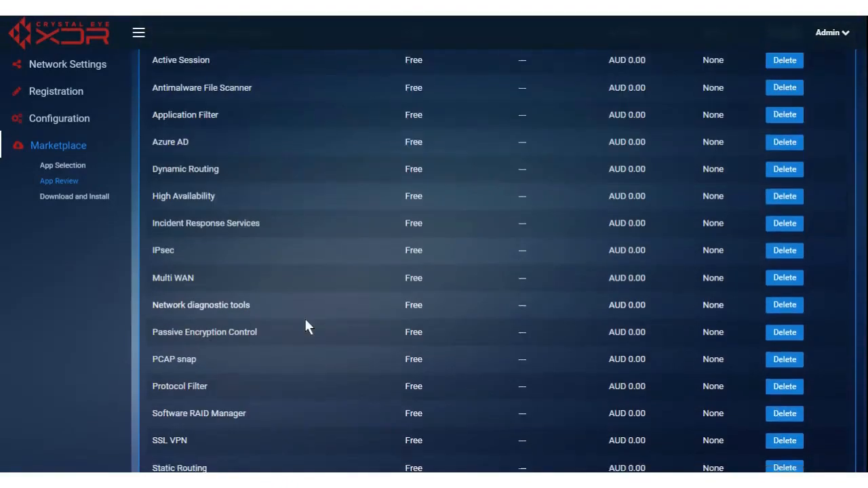
scroll(316, 315, "down", 3)
scroll(326, 307, "up", 4)
scroll(326, 311, "up", 4)
scroll(326, 311, "down", 6)
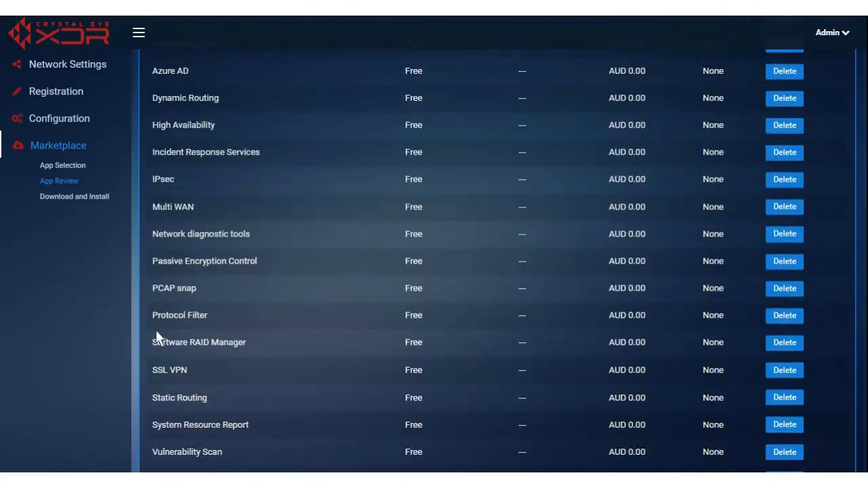
left_click(792, 344)
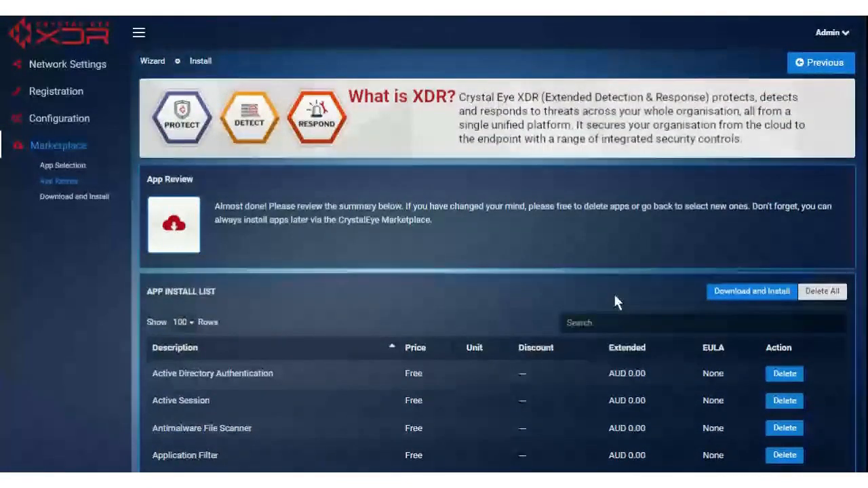
left_click(746, 293)
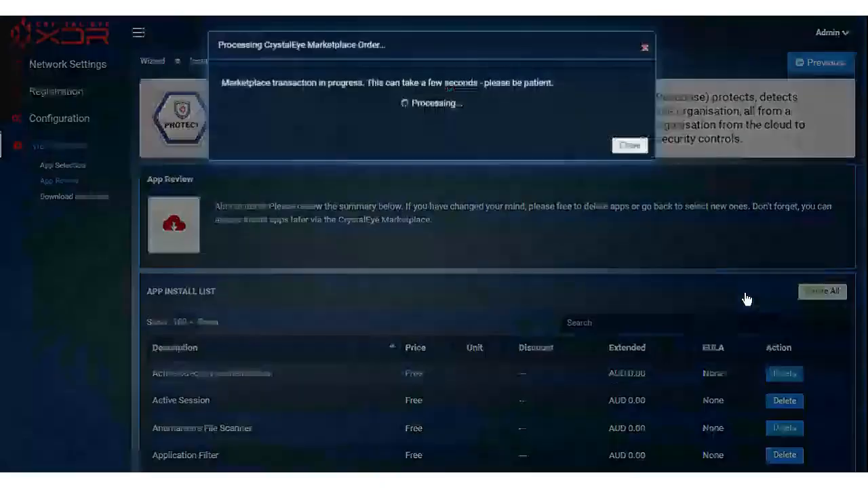
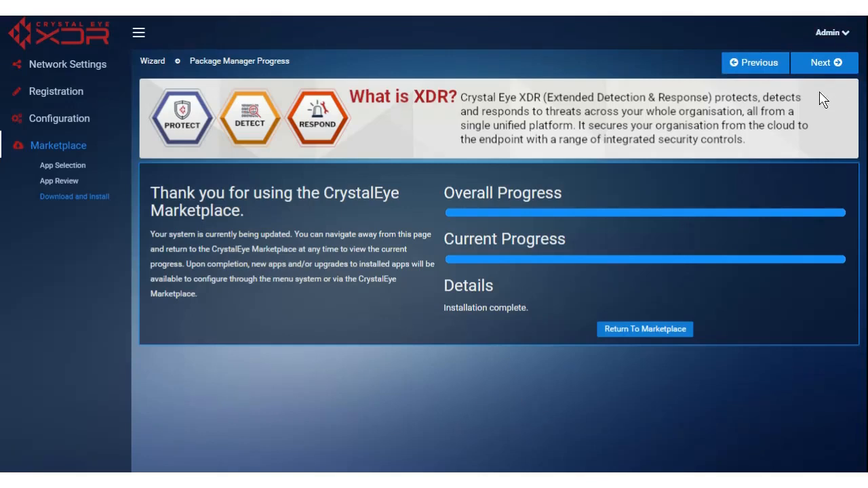
Step: Complete the setup wizard after the Package Manager install finishes to reach the System Dashboard
left_click(824, 68)
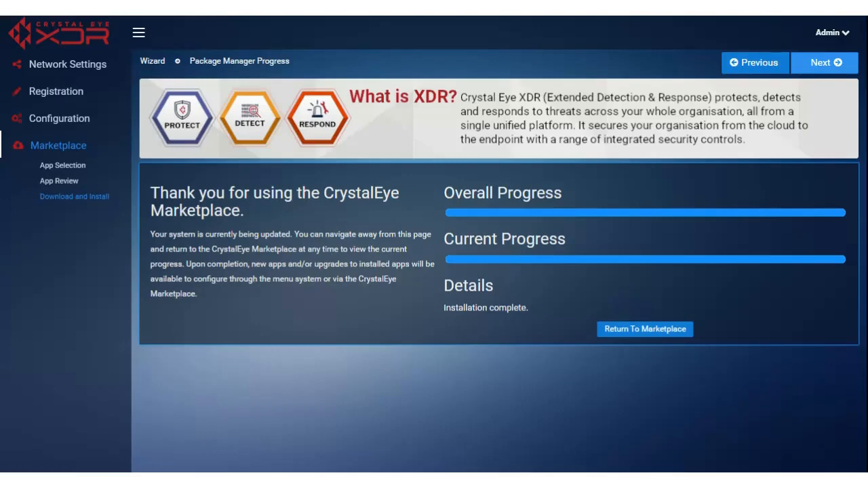
left_click(824, 65)
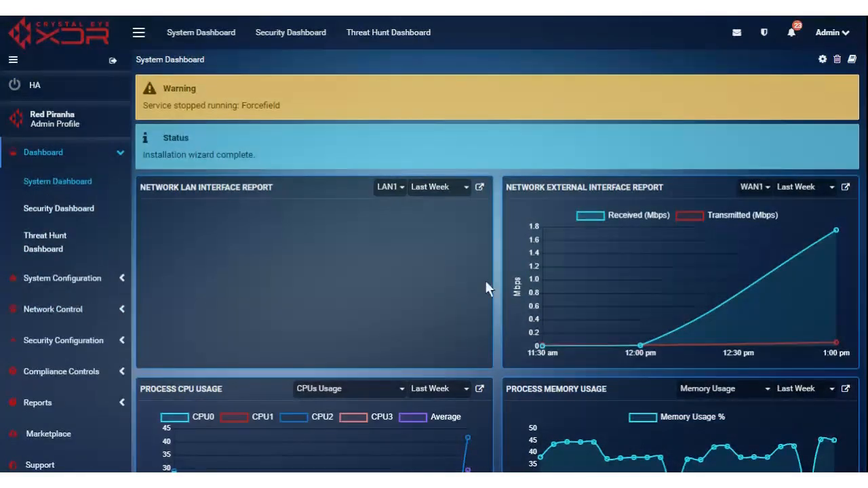
Step: On the Process CPU Usage chart, hide and restore CPU3, then show Current Process CPU Usage
scroll(497, 350, "down", 1)
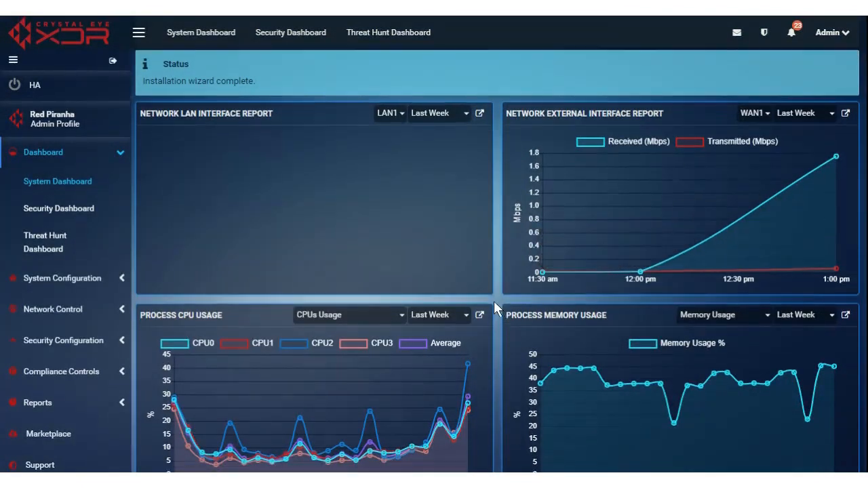
scroll(494, 300, "down", 2)
scroll(494, 292, "down", 1)
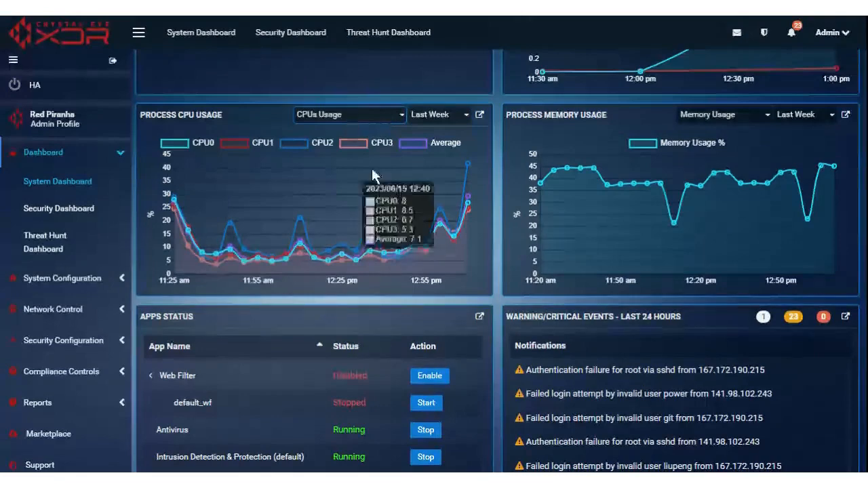
left_click(357, 142)
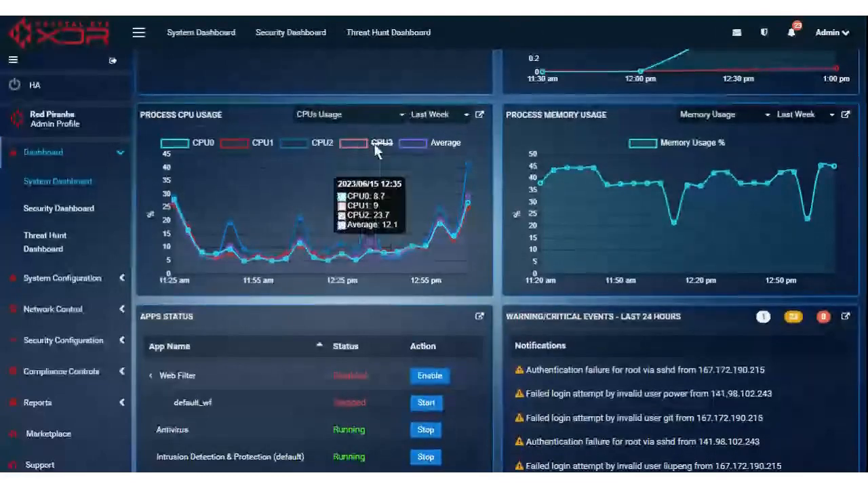
left_click(375, 143)
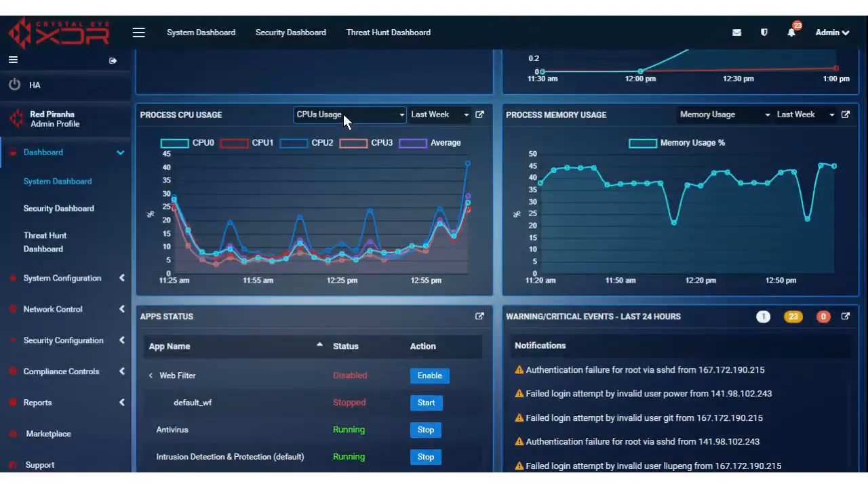
mouse_move(328, 206)
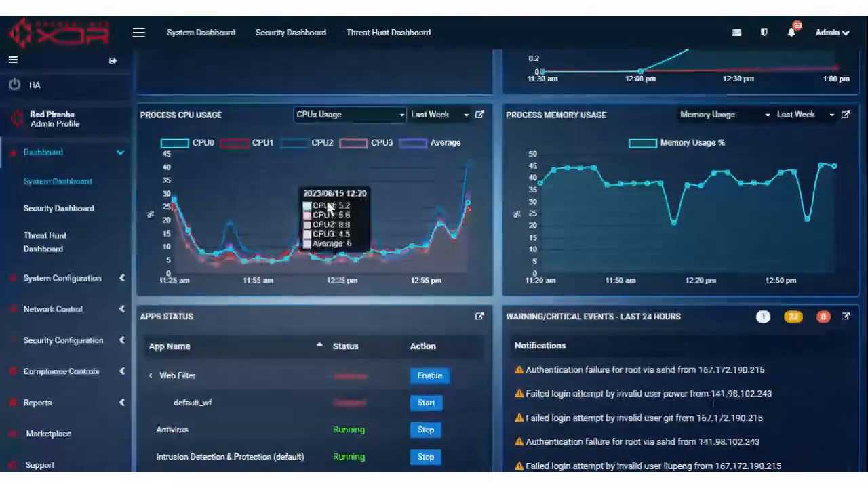
left_click(339, 141)
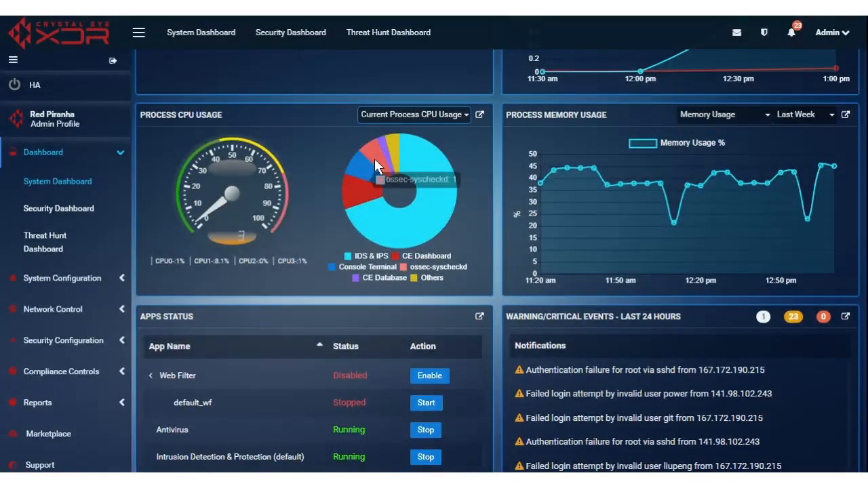
Step: Switch the Process CPU Usage panel back to the CPUs Usage line chart
mouse_move(441, 192)
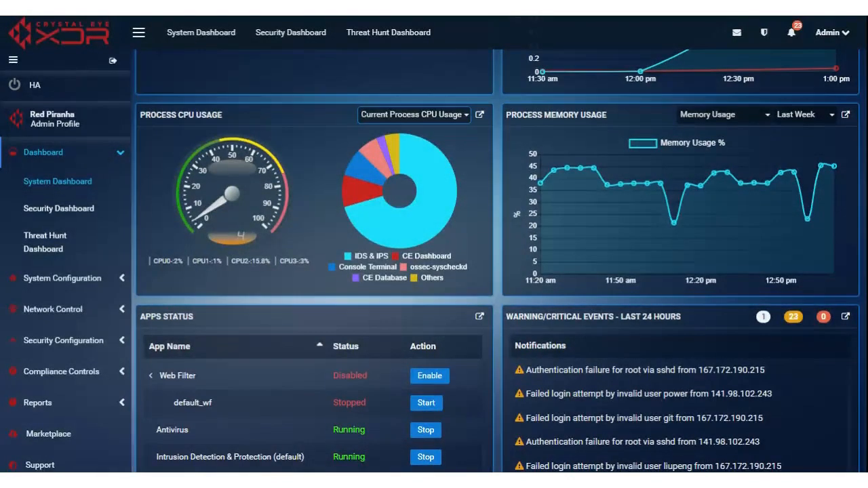
mouse_move(410, 243)
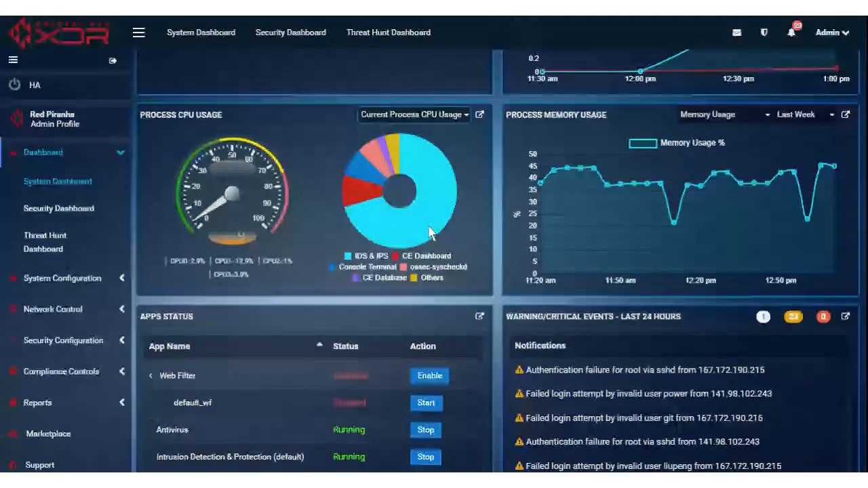
mouse_move(432, 230)
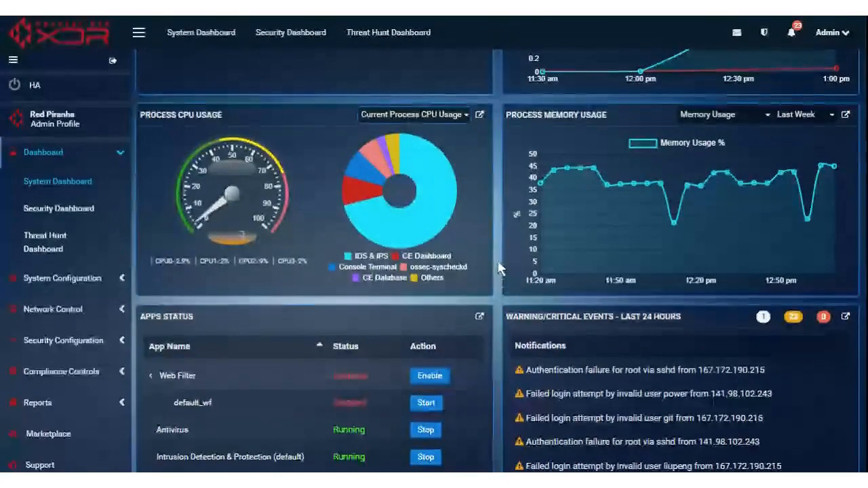
left_click(420, 114)
left_click(390, 135)
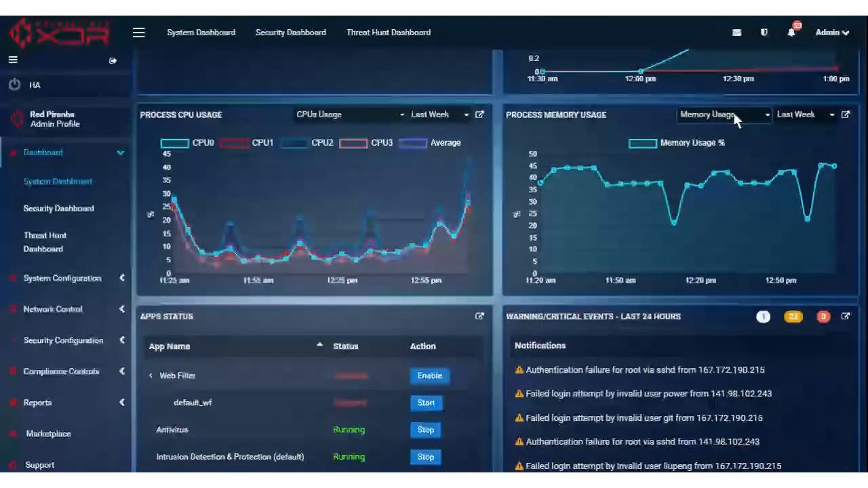
Step: Find Forcefield in the Apps Status list and start the stopped service
scroll(483, 298, "down", 2)
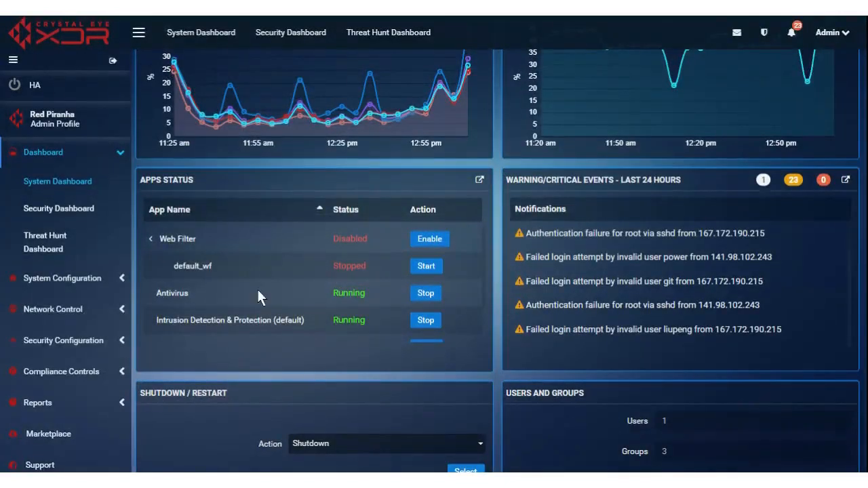
mouse_move(189, 267)
scroll(462, 267, "down", 2)
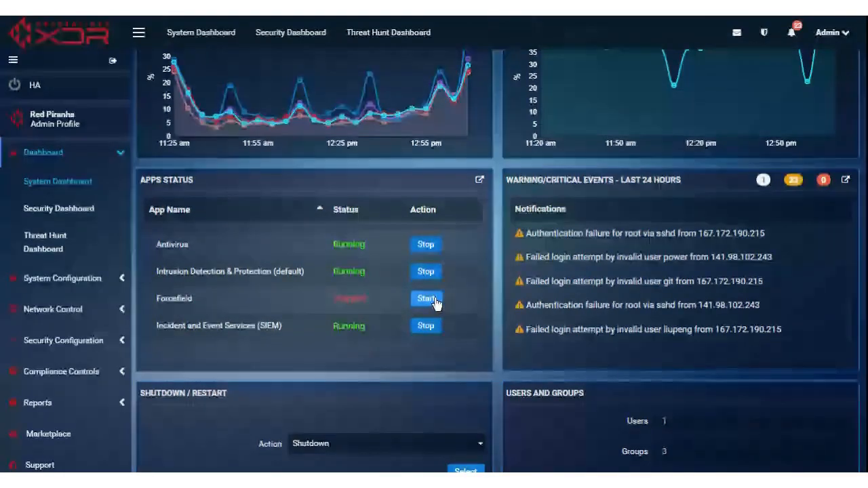
mouse_move(187, 310)
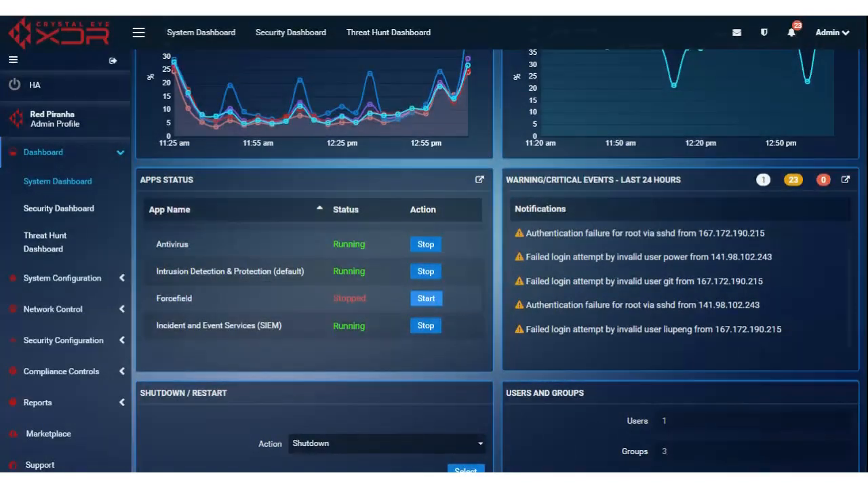
left_click(426, 300)
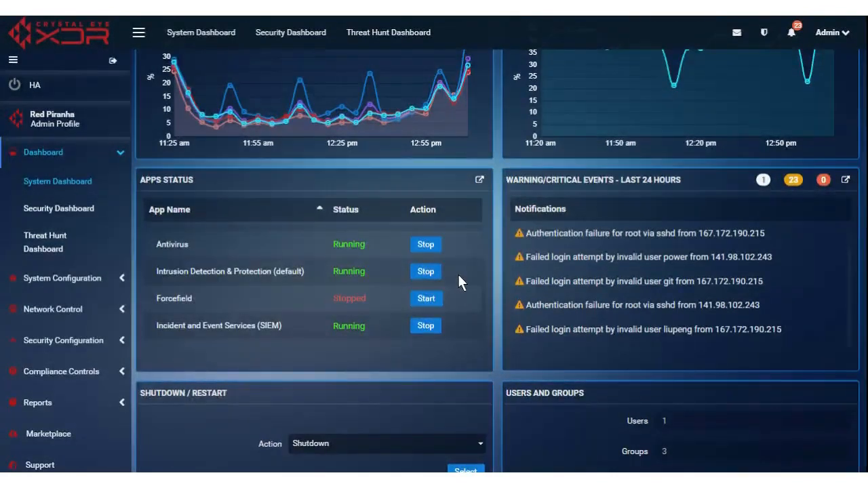
scroll(457, 281, "down", 2)
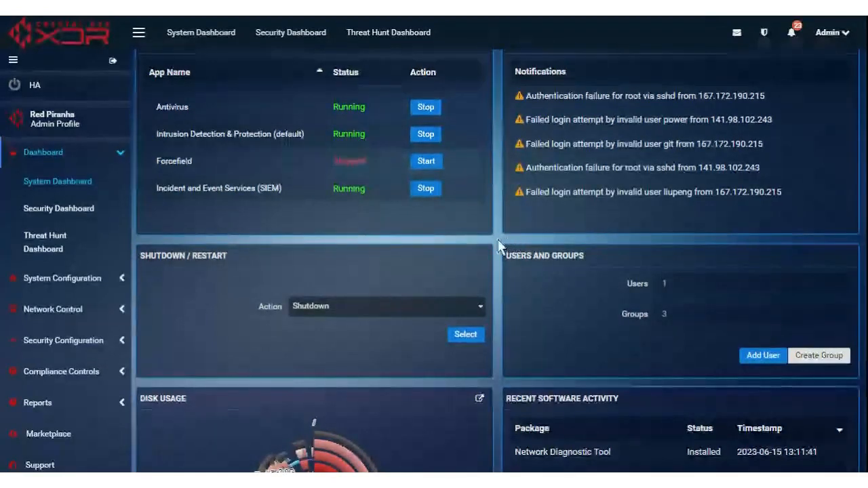
scroll(497, 243, "up", 10)
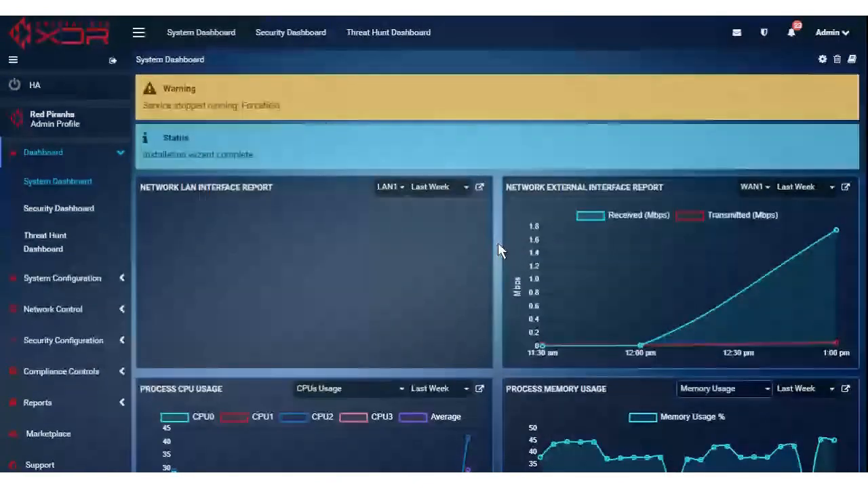
Step: Check Forcefield shows Running in Apps Status, then review Disk Usage and Recent Software Activity
scroll(498, 242, "down", 10)
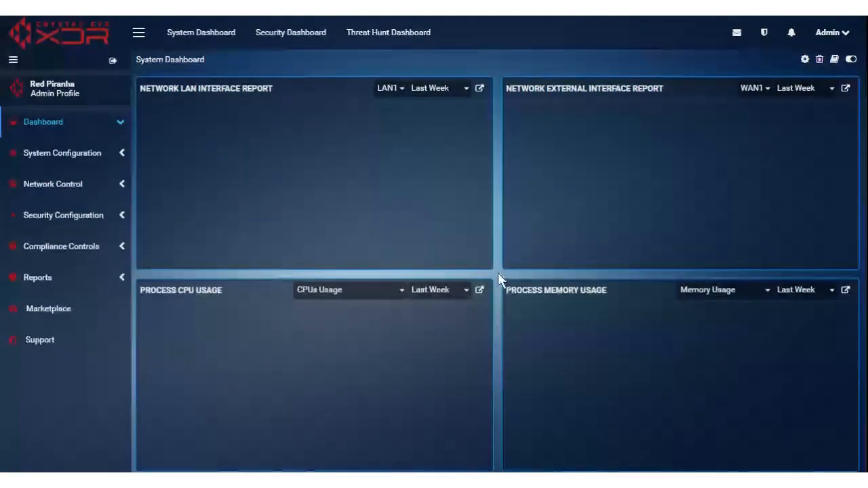
scroll(498, 280, "down", 5)
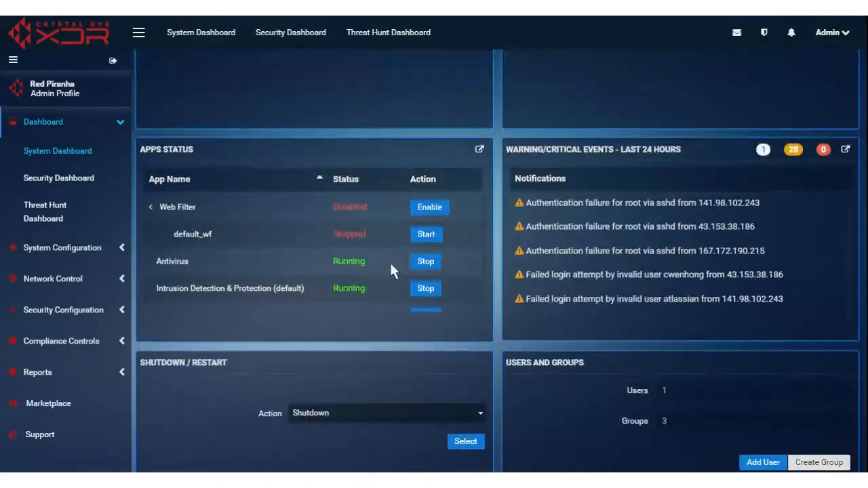
scroll(390, 265, "down", 2)
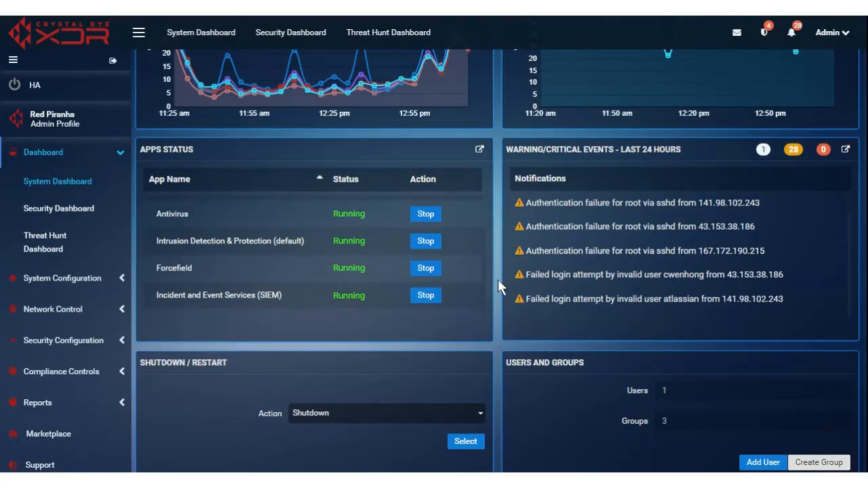
scroll(499, 308, "down", 4)
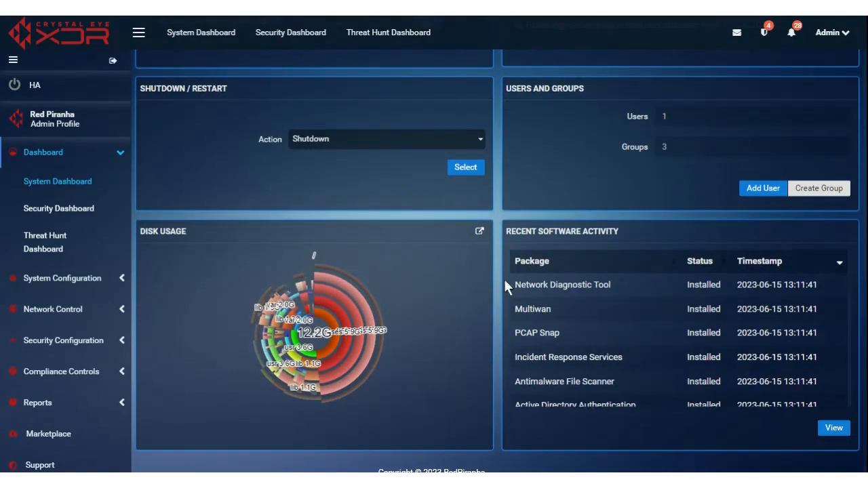
scroll(505, 284, "down", 1)
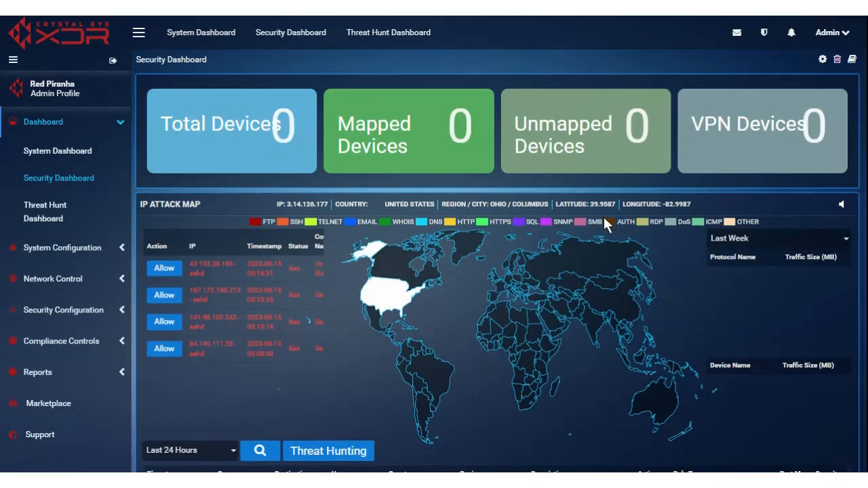
Step: Zoom the browser out two levels on the Security Dashboard with Ctrl+minus
key("ctrl+minus")
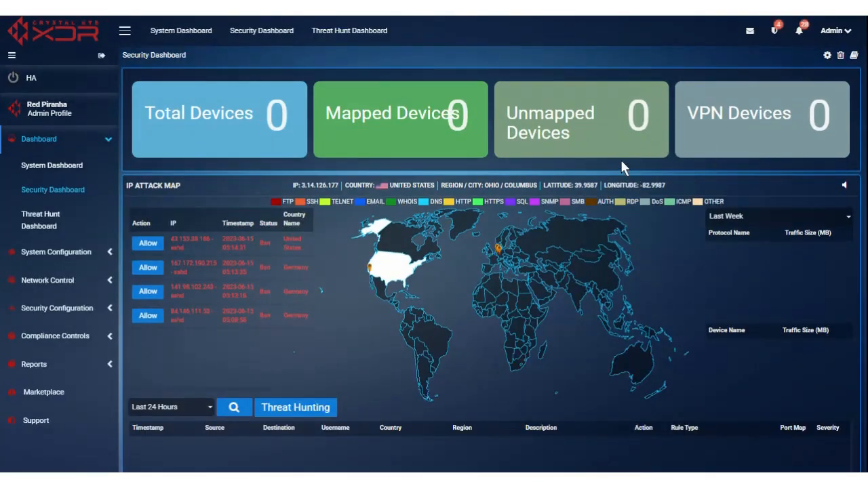
key("ctrl+minus")
key("ctrl+minus")
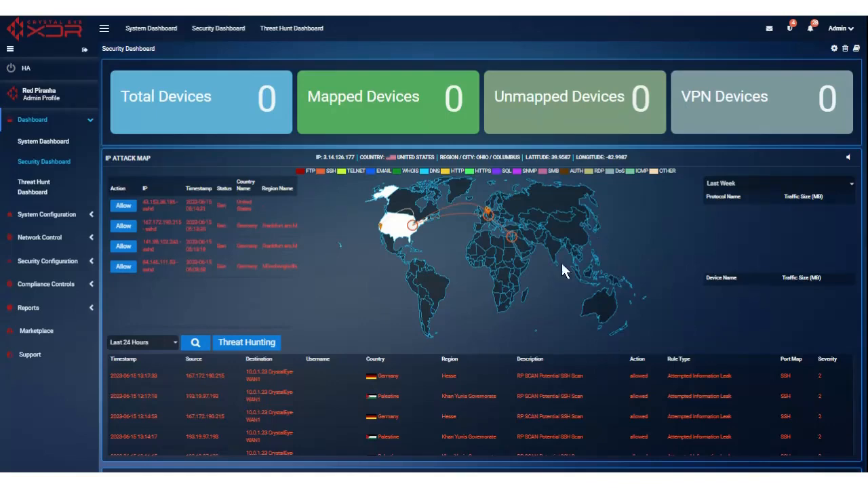
scroll(583, 244, "down", 1)
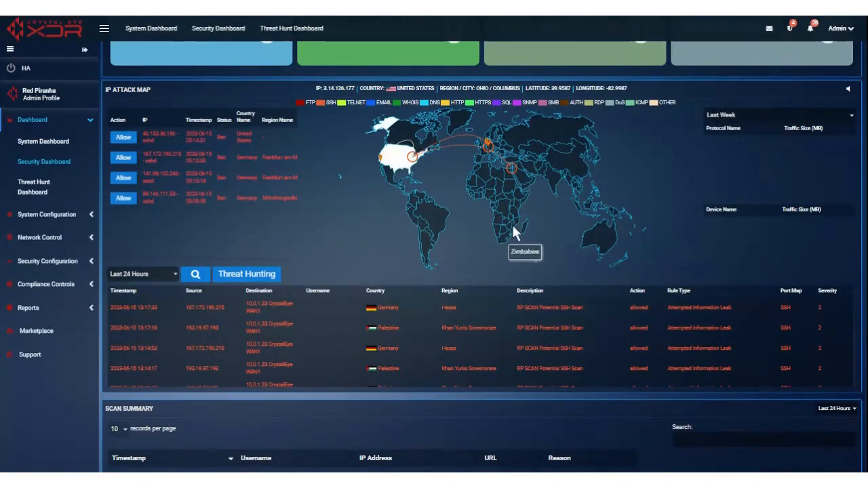
scroll(558, 203, "down", 1)
scroll(551, 217, "up", 1)
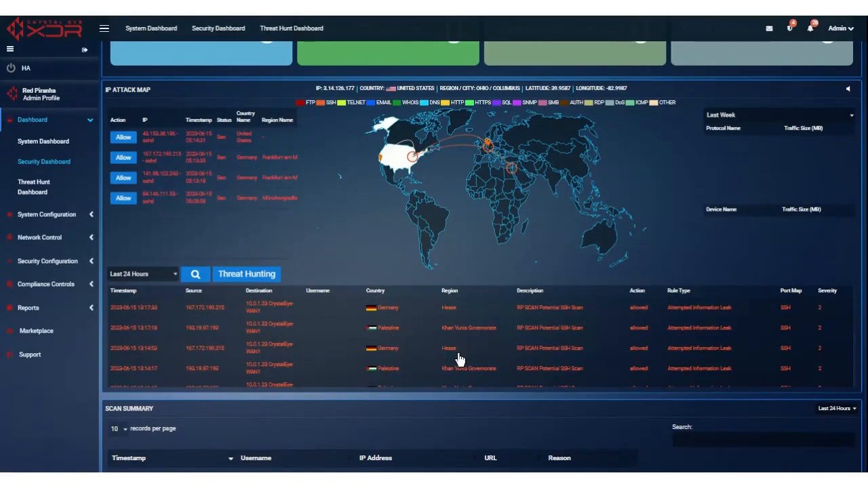
scroll(512, 349, "down", 1)
scroll(489, 350, "up", 1)
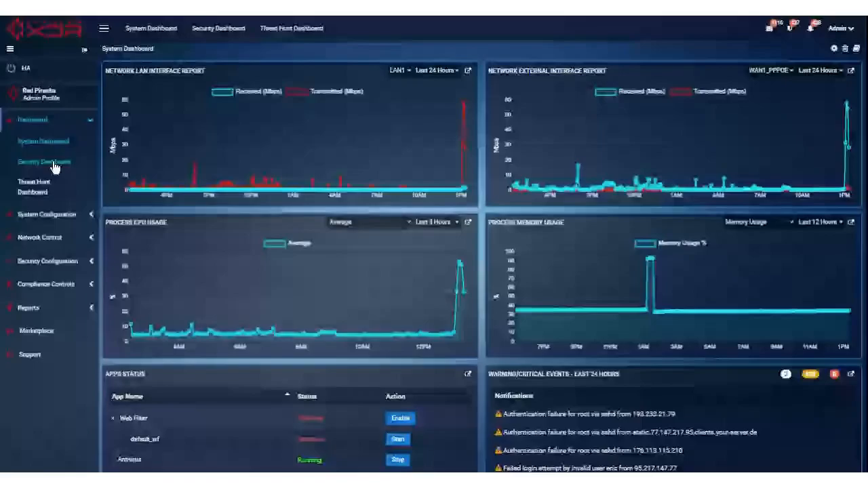
Step: Open the Security Dashboard and scroll through its attack map and event table
left_click(56, 164)
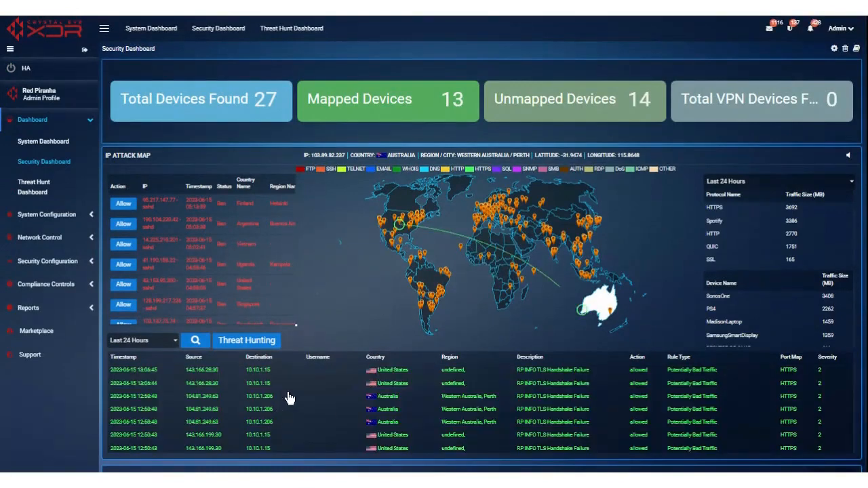
scroll(357, 264, "down", 1)
scroll(358, 230, "up", 1)
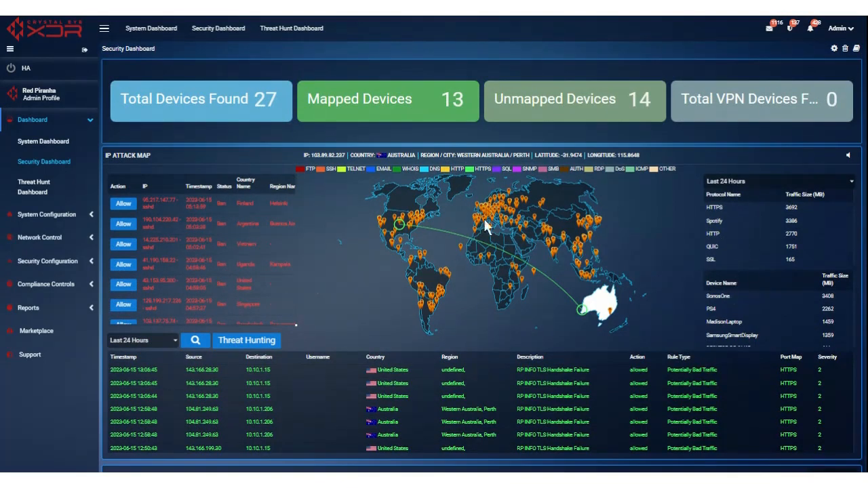
scroll(361, 228, "down", 2)
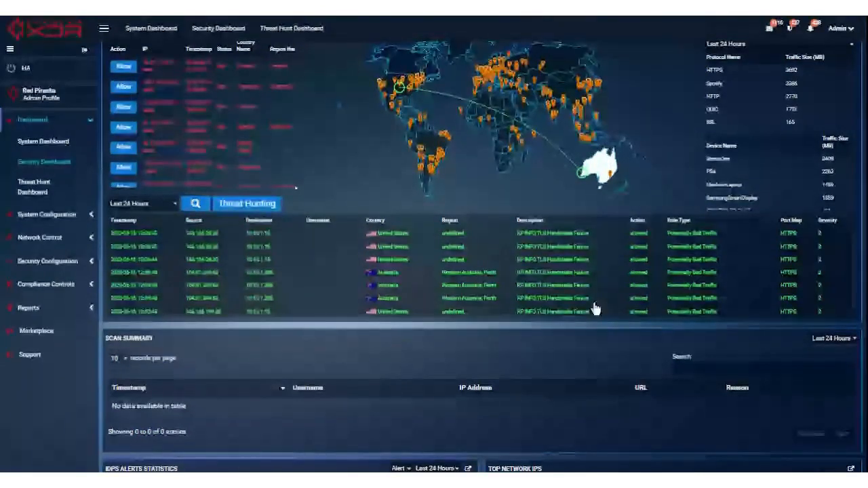
scroll(500, 266, "down", 5)
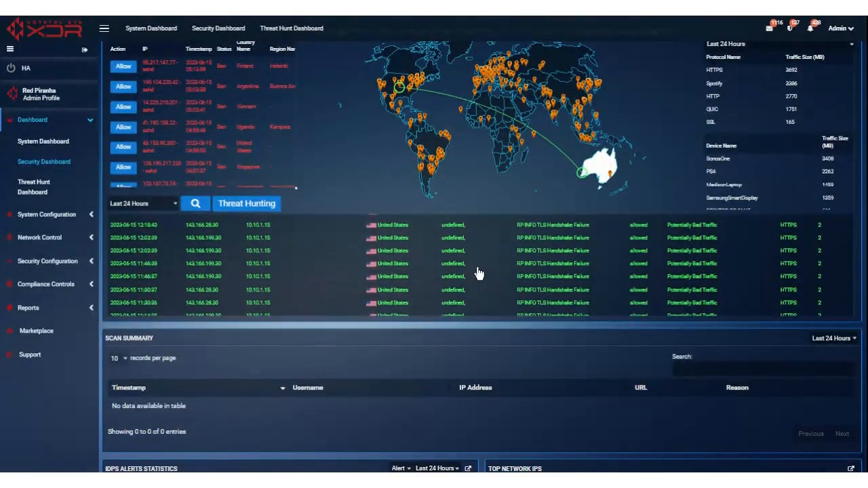
scroll(478, 274, "down", 3)
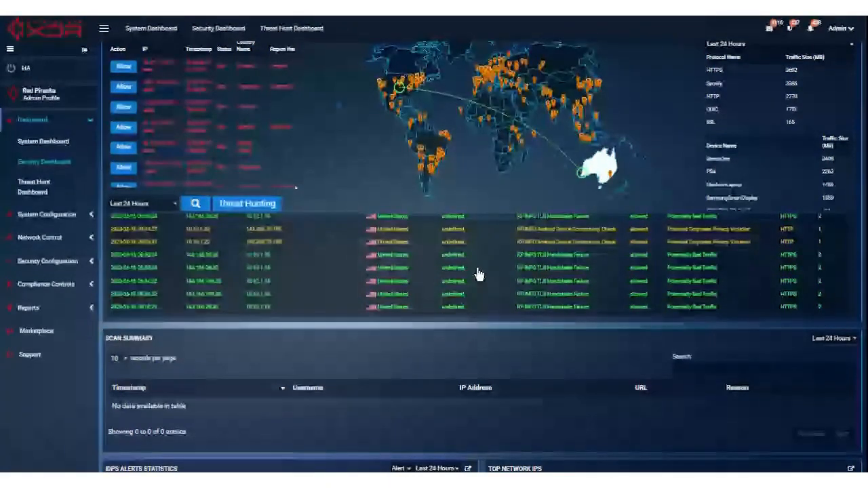
left_click(449, 229)
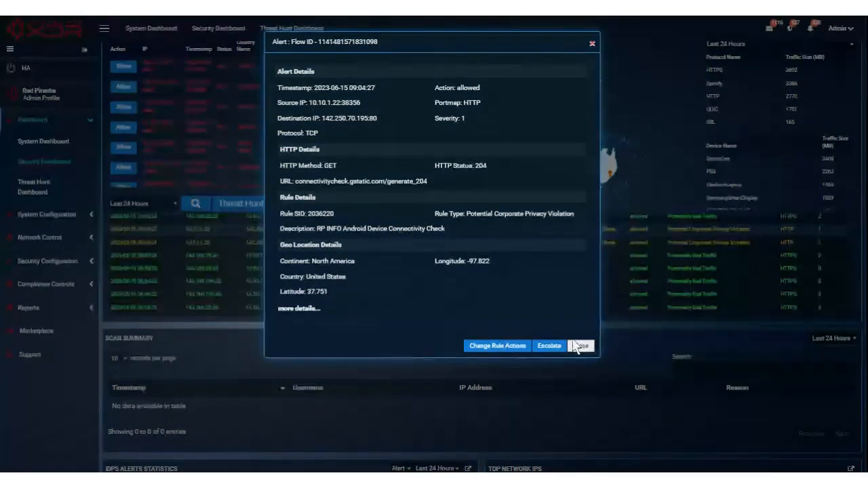
left_click(497, 346)
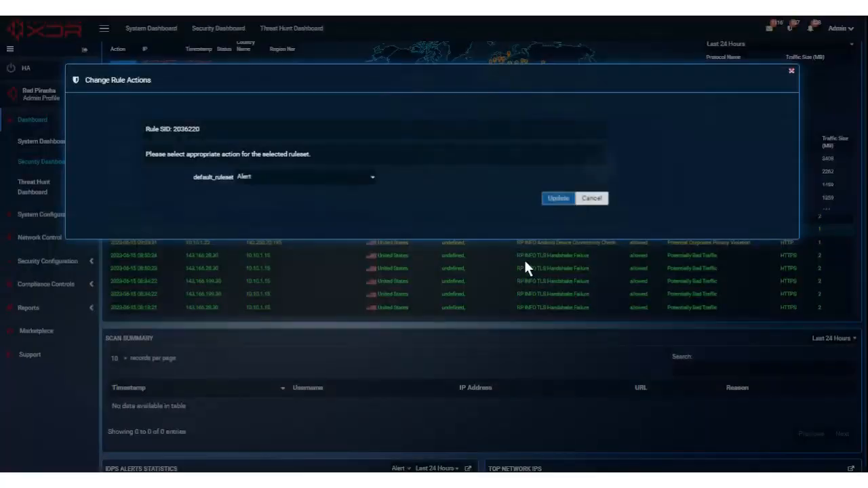
left_click(285, 178)
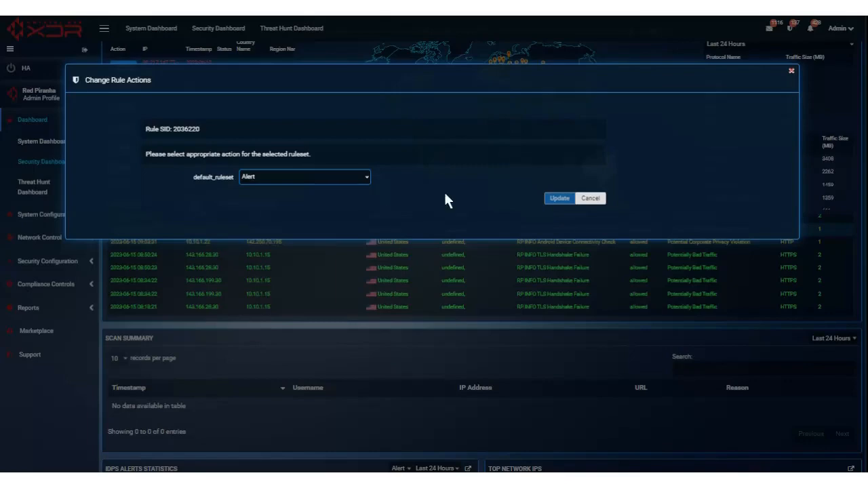
left_click(591, 199)
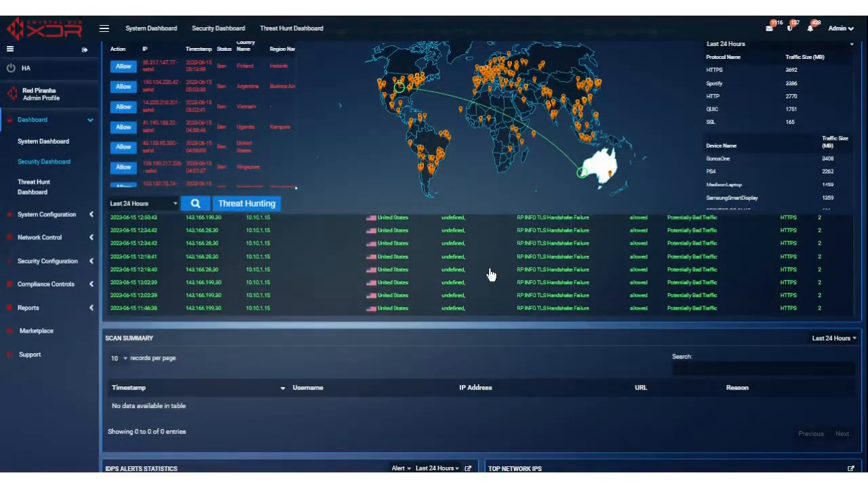
scroll(490, 271, "up", 3)
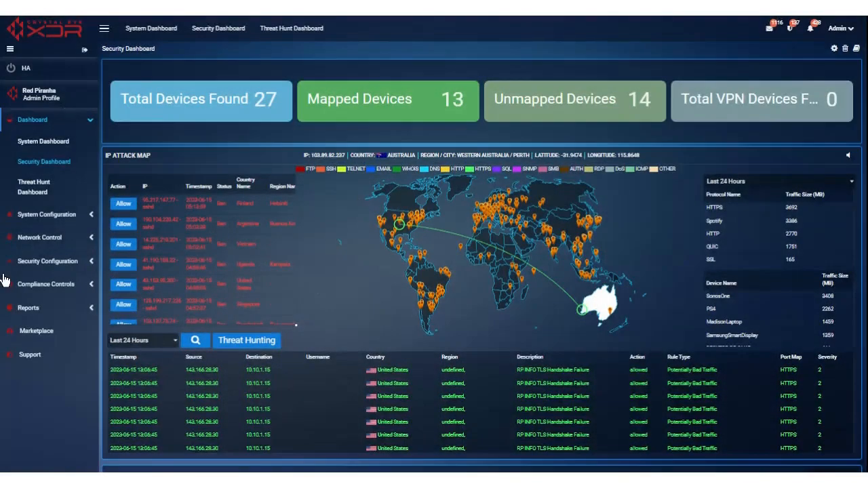
left_click(48, 263)
Step: Show the Forcefield page's Automated Actionable Intelligence view, then expand the Dashboard sidebar menu
left_click(36, 234)
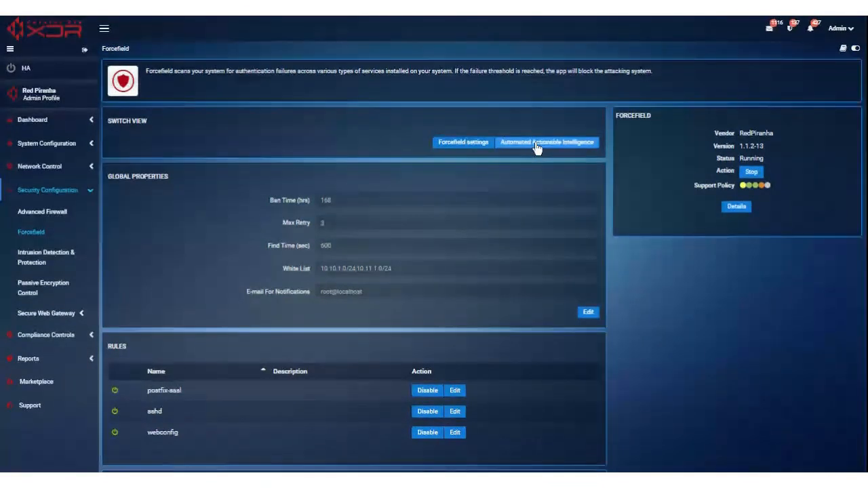
left_click(535, 145)
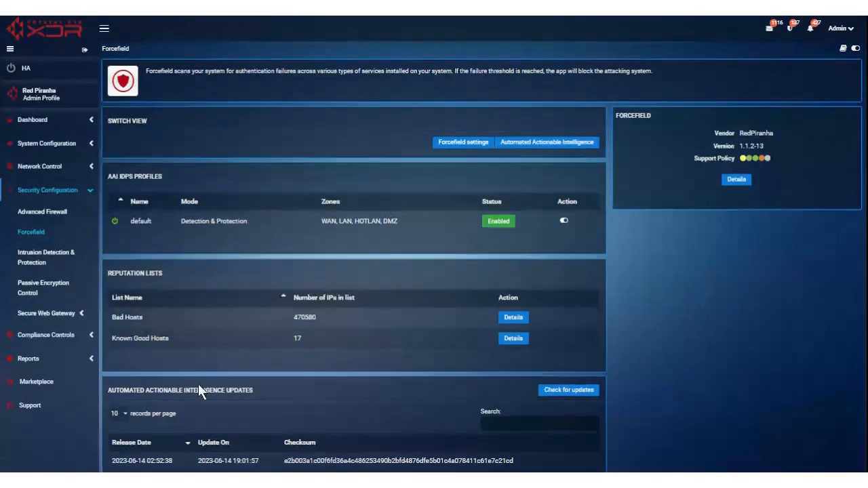
left_click(41, 121)
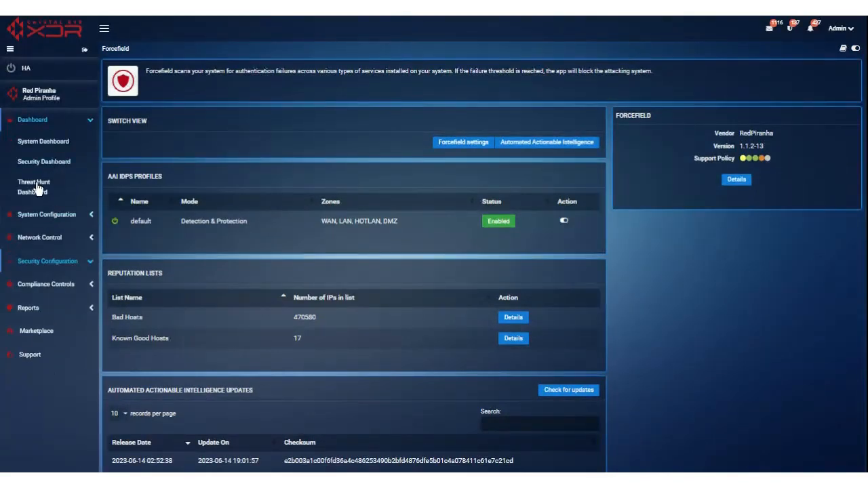
Step: Open the Threat Hunt Dashboard and scroll to its Summary of 246 detections
left_click(32, 192)
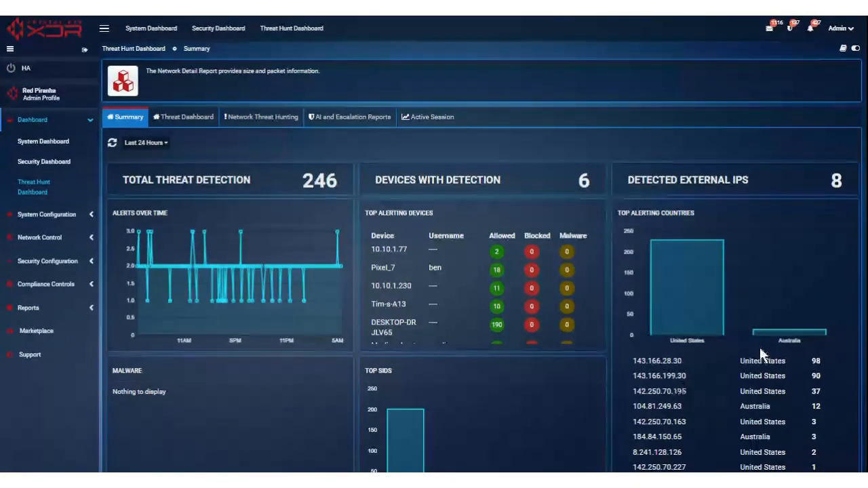
scroll(707, 372, "down", 1)
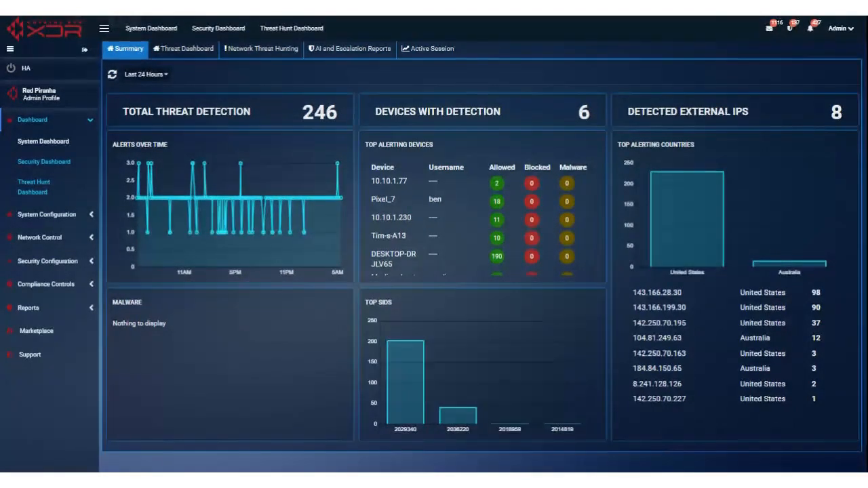
Step: Open the Security Dashboard and view details of the 13:22:47 TLS Handshake Failure alert
left_click(57, 166)
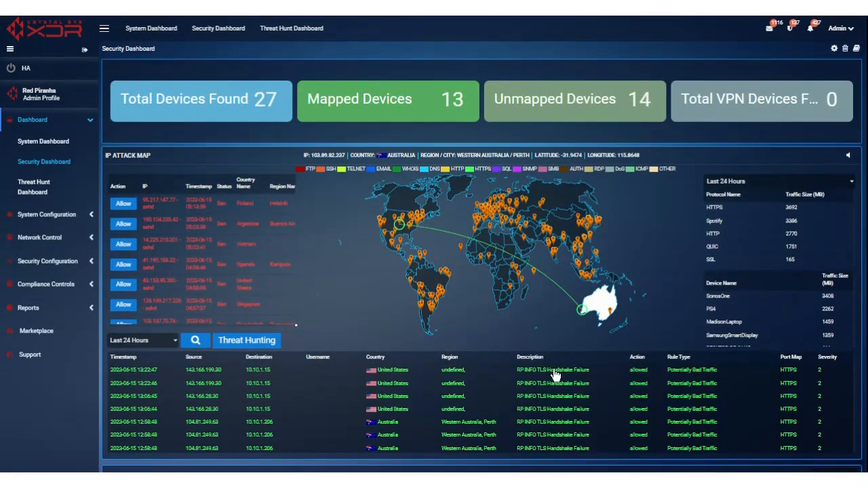
left_click(460, 377)
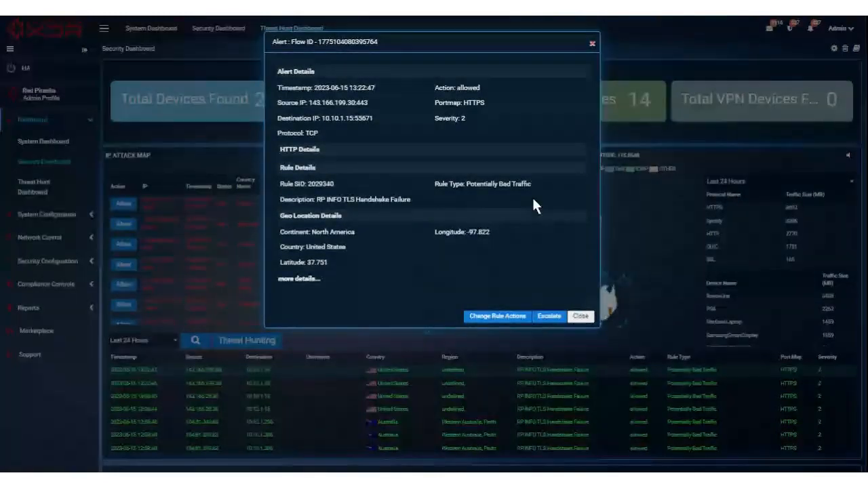
Step: Start escalating the alert with the comment 'Notye goes here', then close it without submitting
left_click(549, 316)
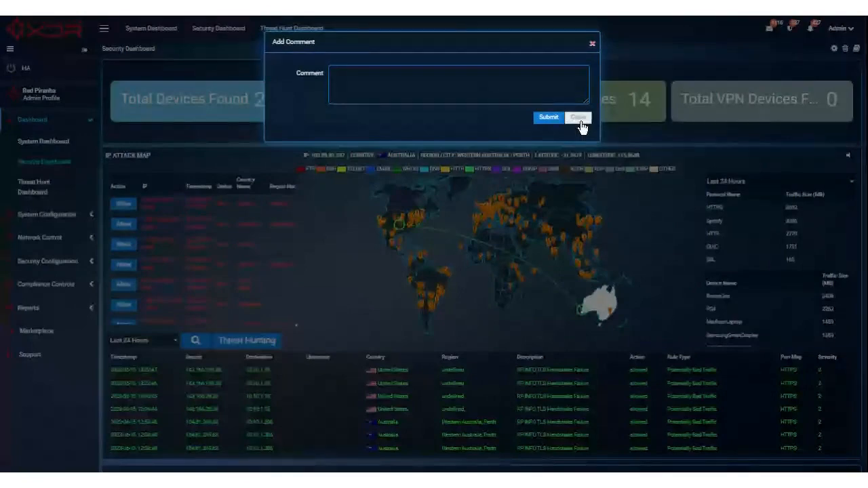
type("Notye goes here")
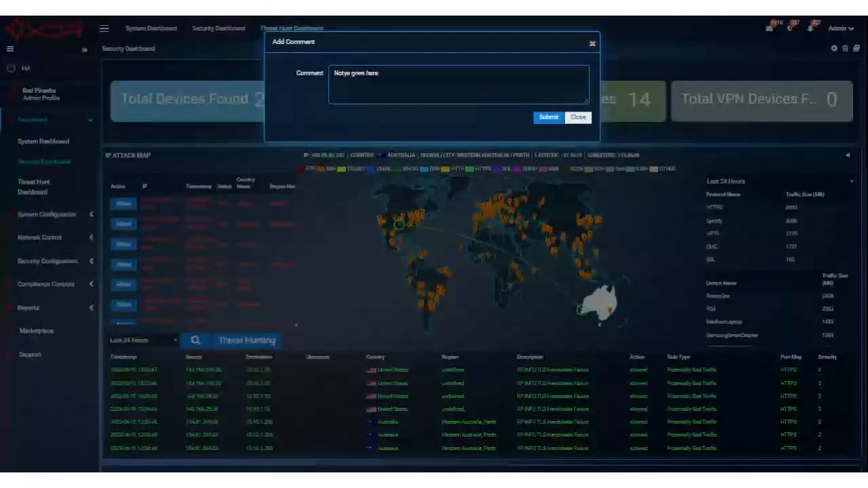
left_click(584, 122)
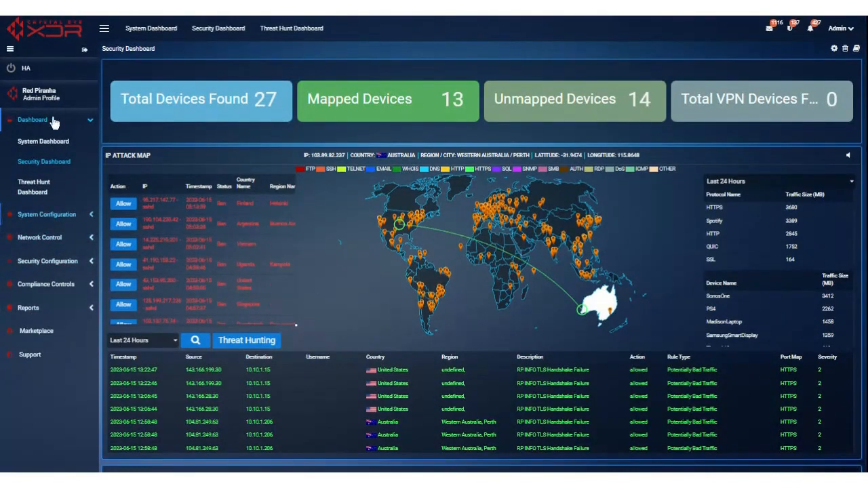
Step: Go through the sidebar's Dashboard section to reach the Threat Hunt Dashboard
left_click(57, 215)
left_click(59, 147)
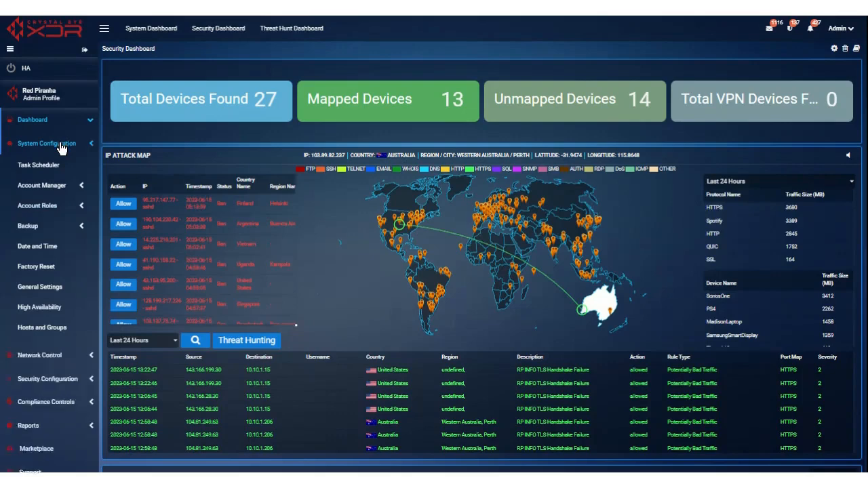
left_click(42, 122)
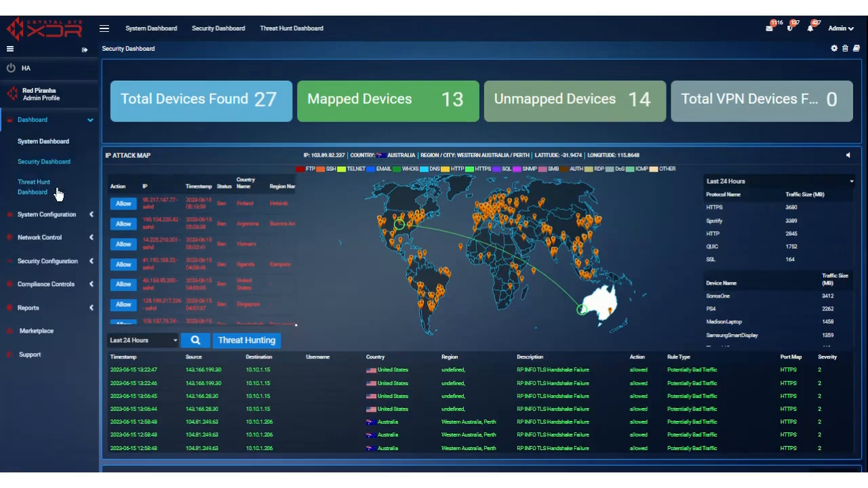
left_click(40, 184)
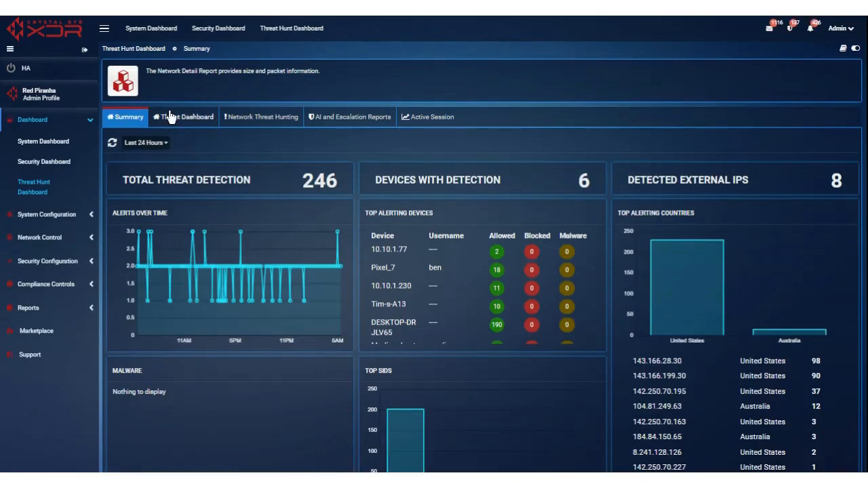
Step: Show the Threat Dashboard view with 24-hour alerts grouped by IP and signature
left_click(171, 118)
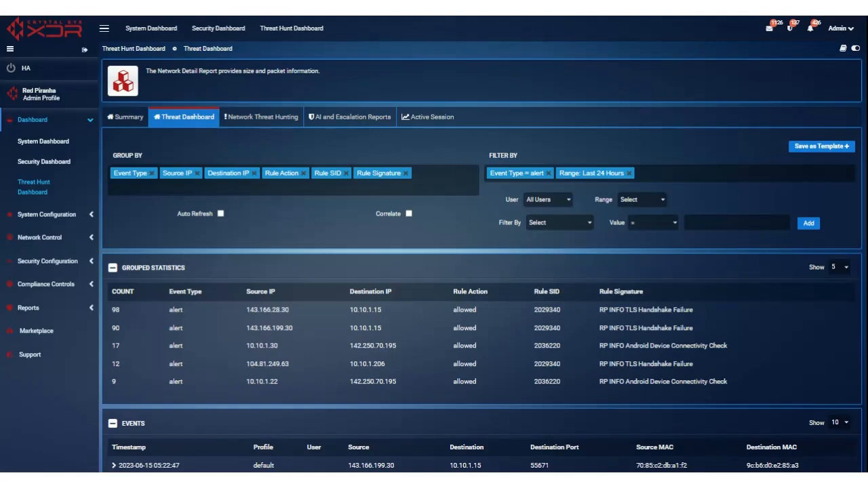
Step: Switch to the Network Threat Hunting reports and look over the page
left_click(265, 117)
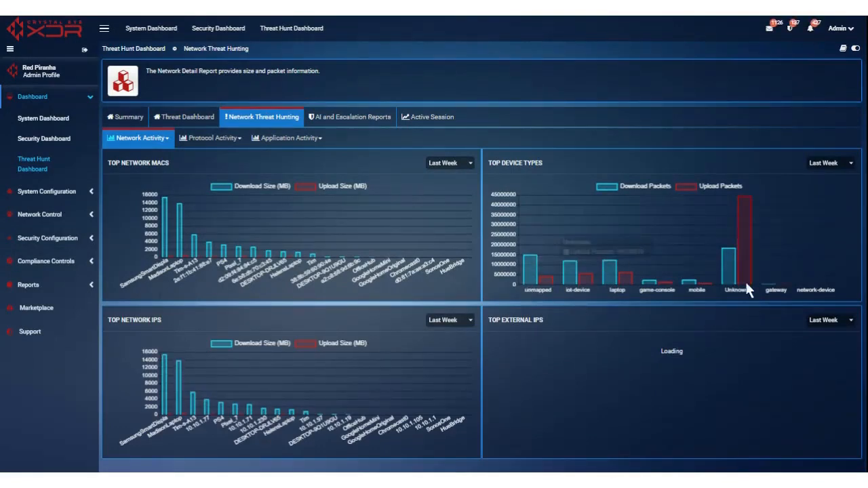
mouse_move(747, 236)
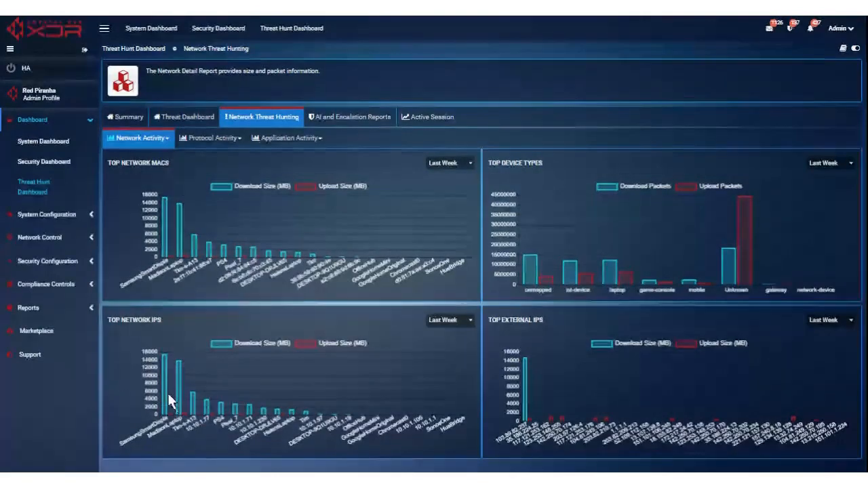
mouse_move(165, 396)
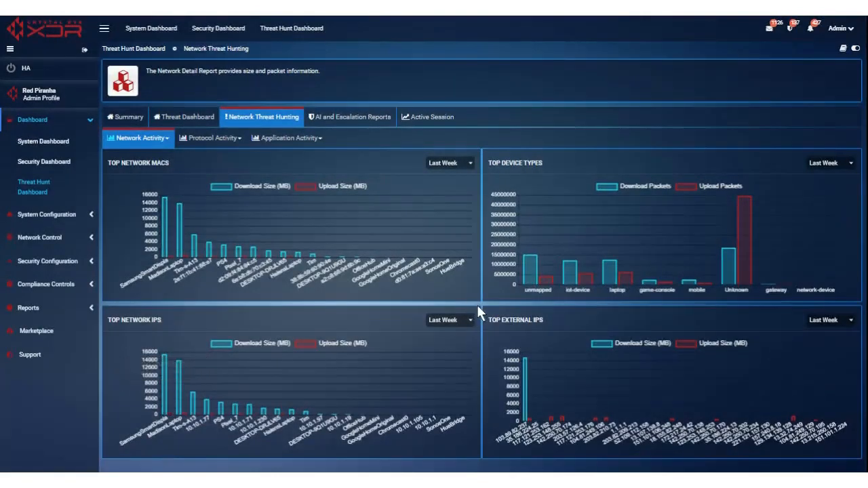
scroll(478, 302, "down", 1)
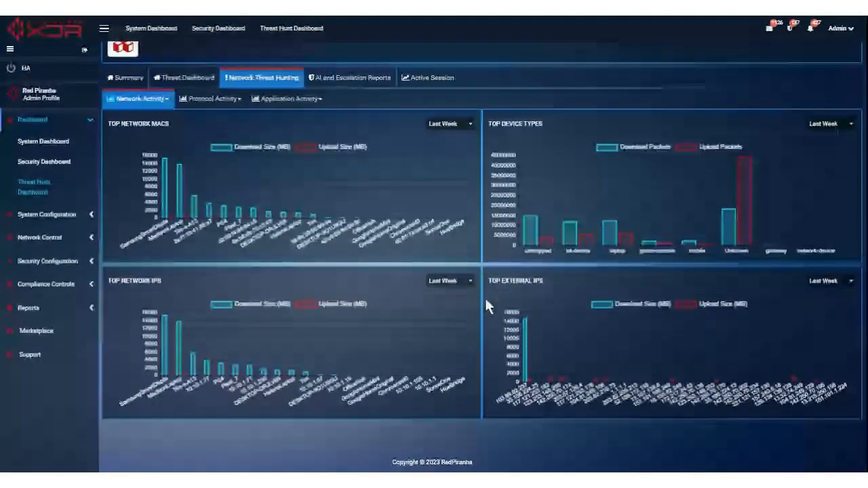
scroll(485, 300, "up", 1)
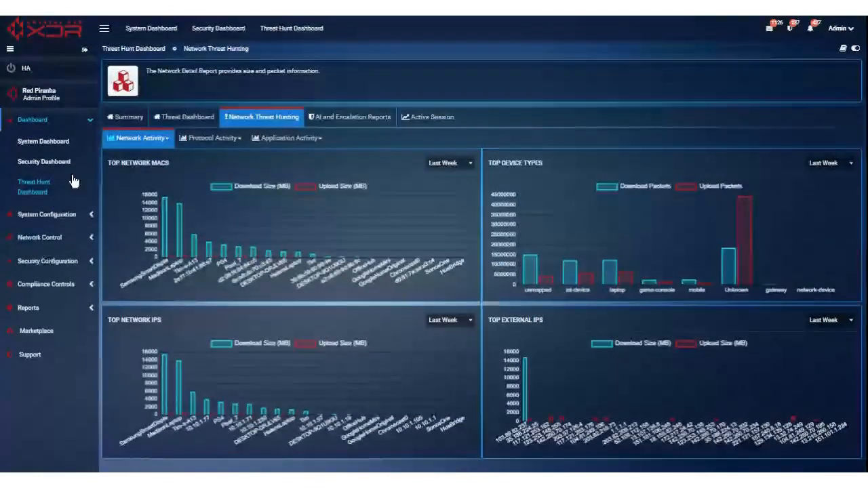
Step: Show the Network Activity > Top Network IPs report with its per-device download and upload table
left_click(157, 139)
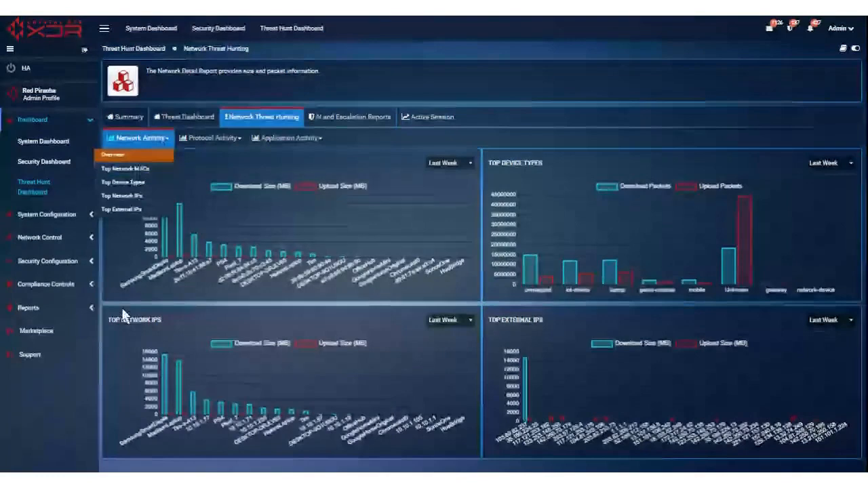
left_click(129, 198)
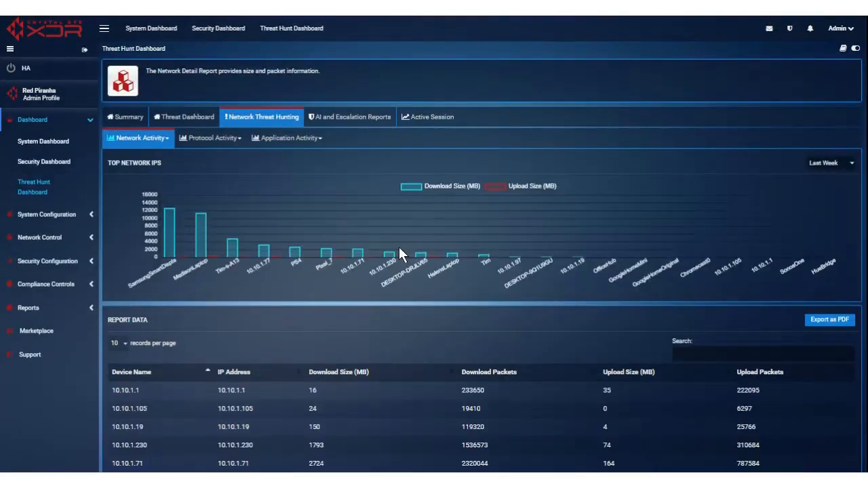
scroll(482, 235, "down", 1)
scroll(483, 236, "down", 2)
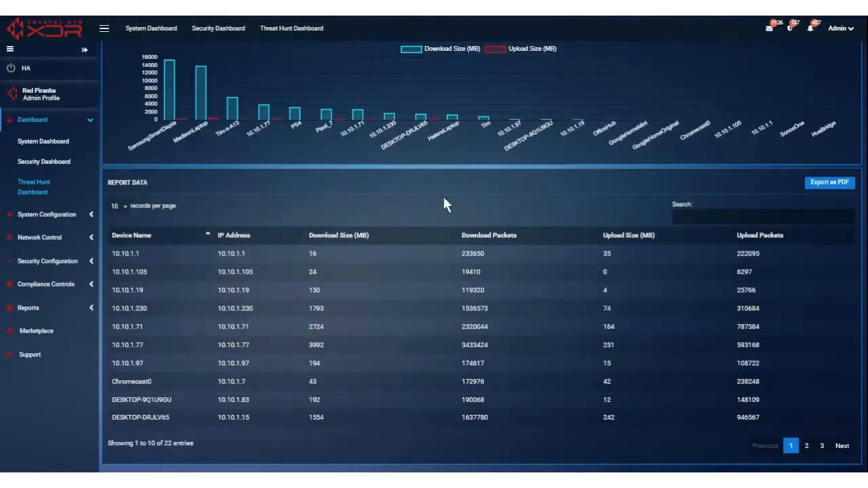
scroll(323, 190, "down", 1)
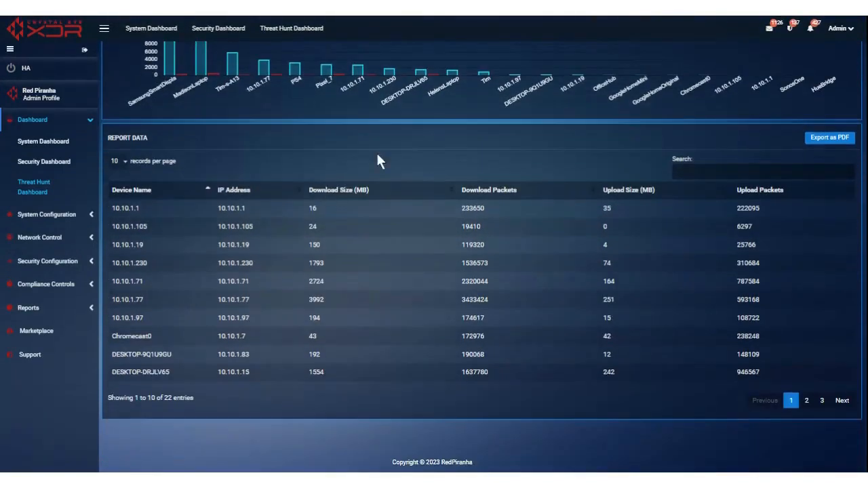
scroll(403, 151, "up", 3)
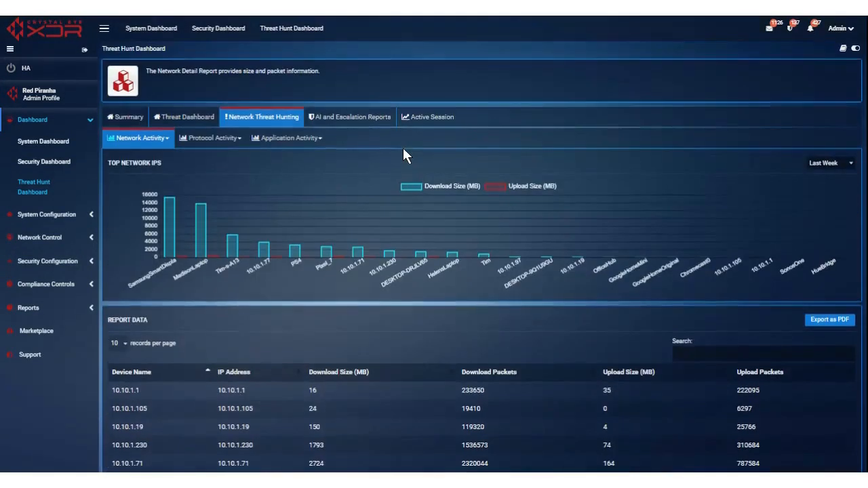
Step: Check the Protocol Activity menu, then show Application Activity > Top Applications
left_click(220, 140)
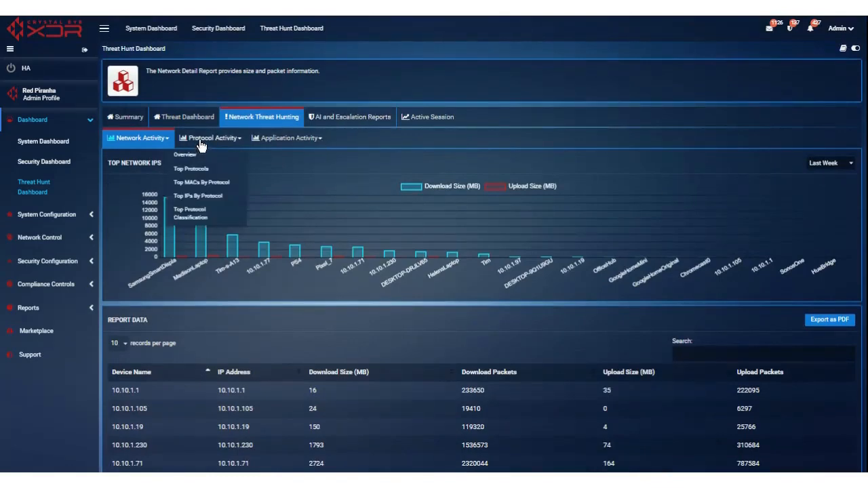
left_click(283, 139)
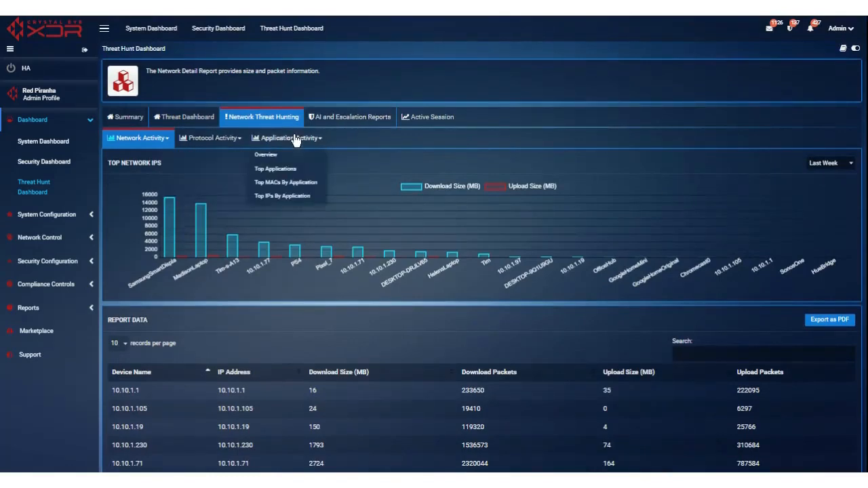
left_click(266, 167)
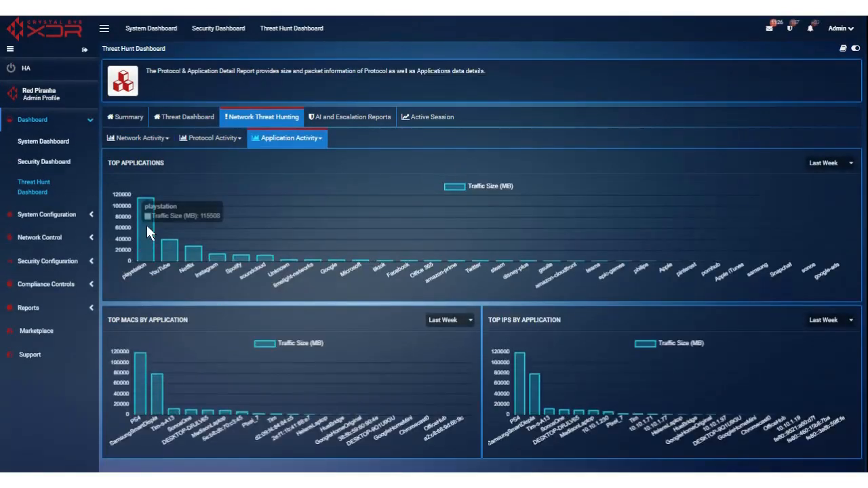
Step: Inspect the Top Applications chart bars, then open the AI and Escalation Reports tab
mouse_move(171, 252)
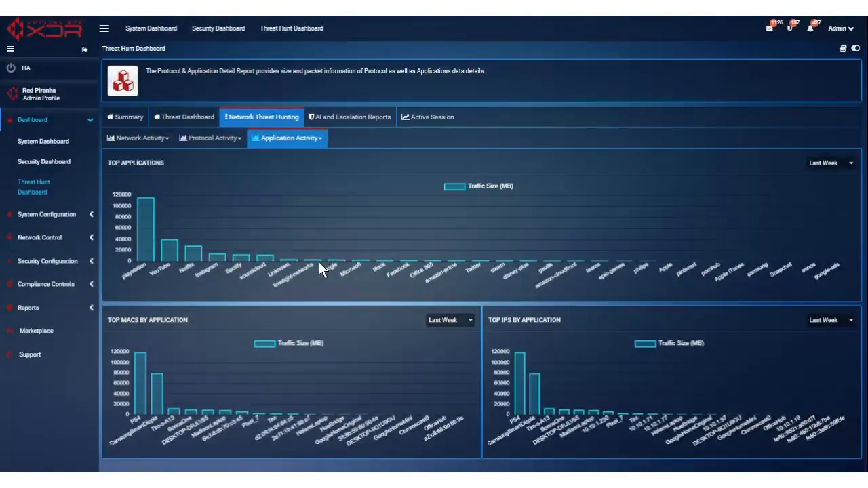
mouse_move(317, 263)
left_click(362, 129)
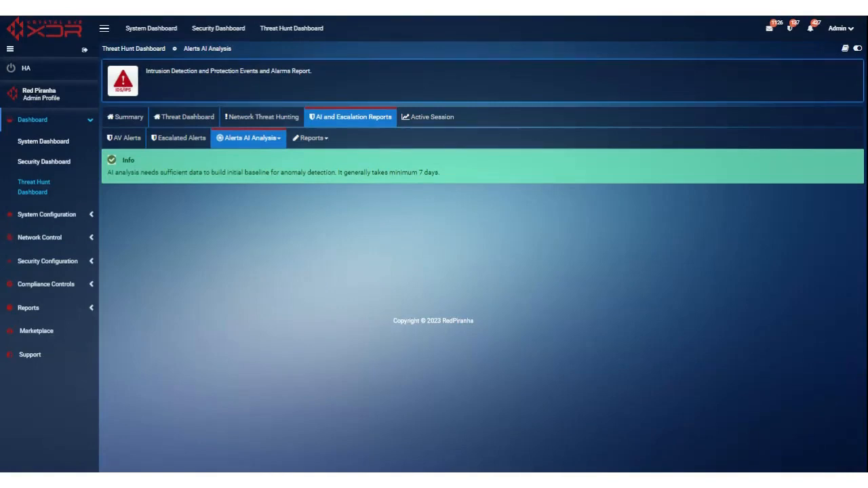
Step: Glance at the AI analysis report options, then go to System Configuration > Hosts and Groups
left_click(278, 139)
left_click(277, 140)
left_click(40, 120)
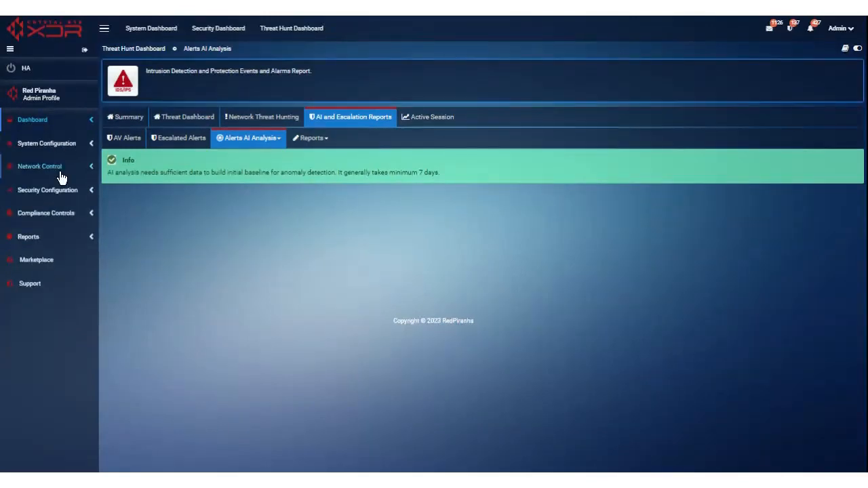
left_click(59, 145)
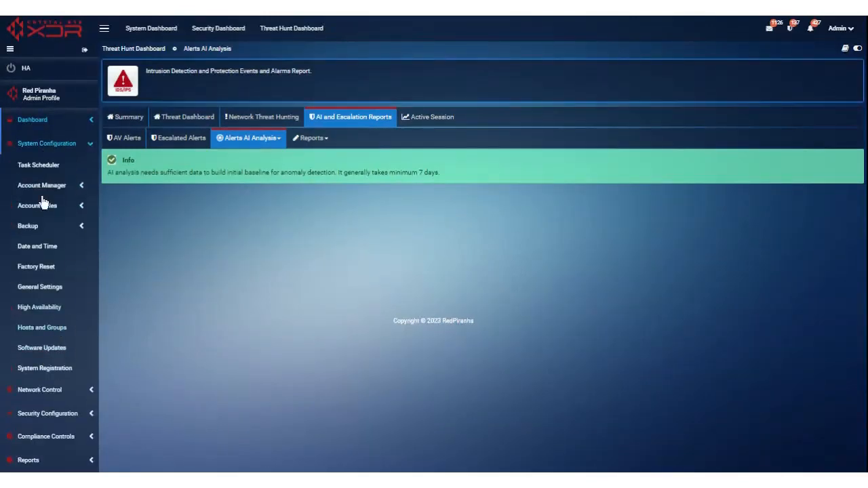
left_click(45, 328)
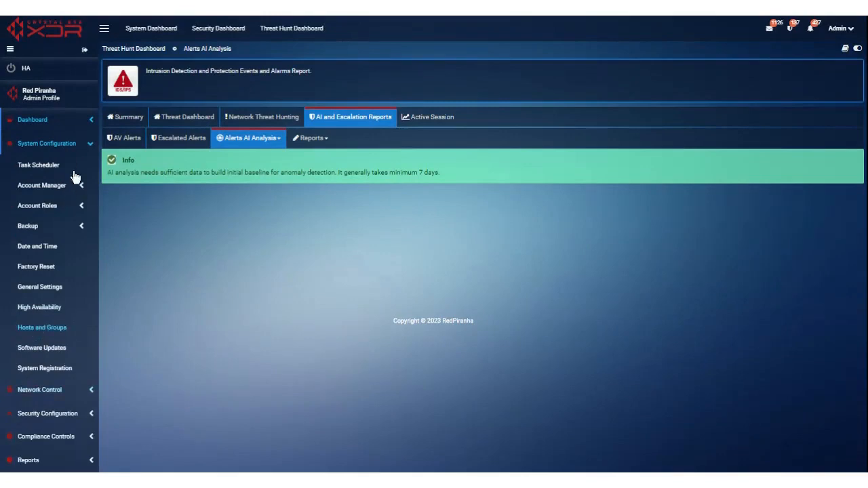
left_click(38, 332)
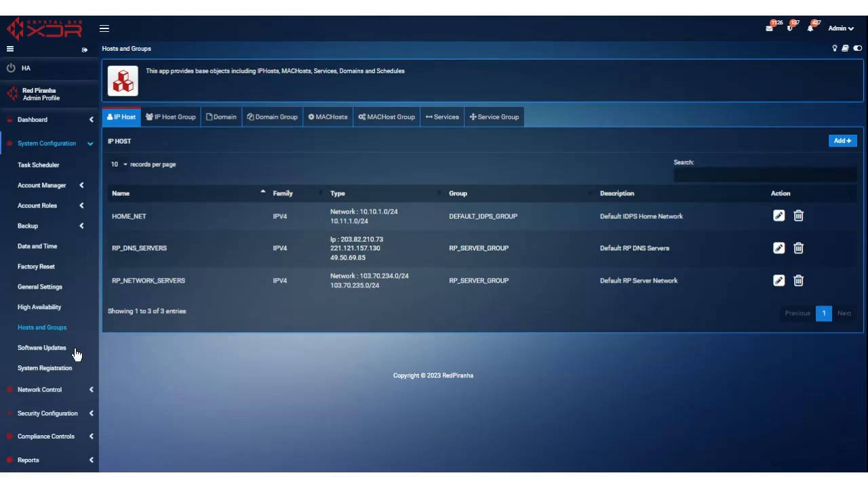
Step: Show the Software Updates page reporting version 4.5 running and automatic updates disabled
left_click(50, 351)
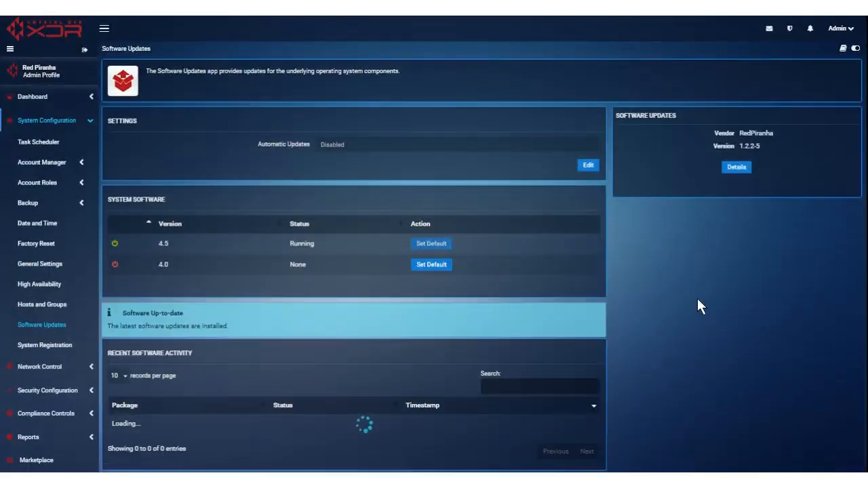
scroll(708, 288, "down", 1)
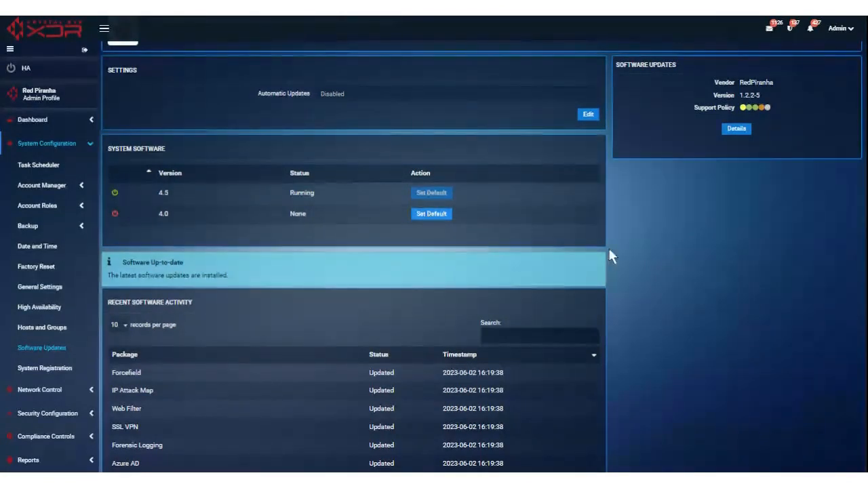
scroll(739, 301, "down", 1)
scroll(740, 308, "down", 2)
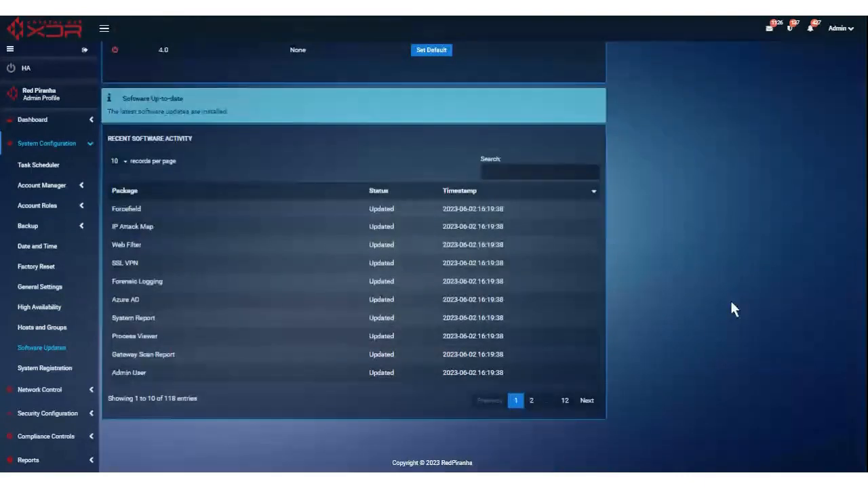
scroll(441, 323, "up", 3)
scroll(384, 338, "down", 3)
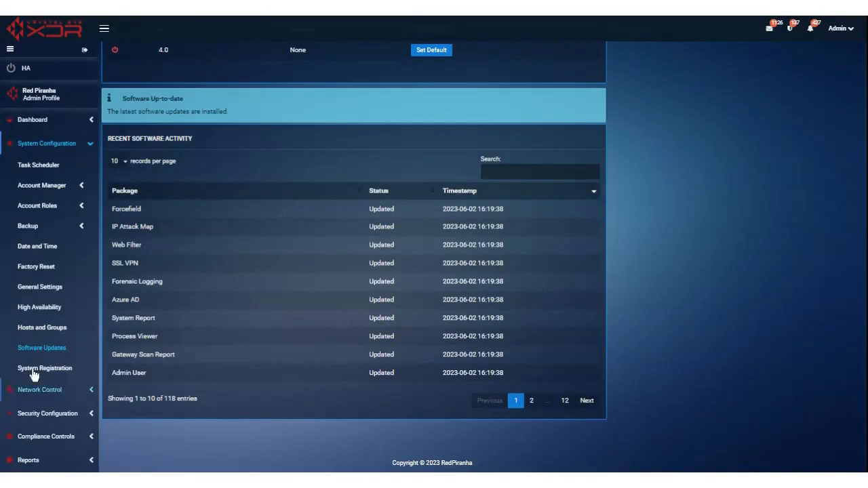
Step: View the empty High Availability configuration, then expand Network Control > Infrastructure in the sidebar
left_click(41, 308)
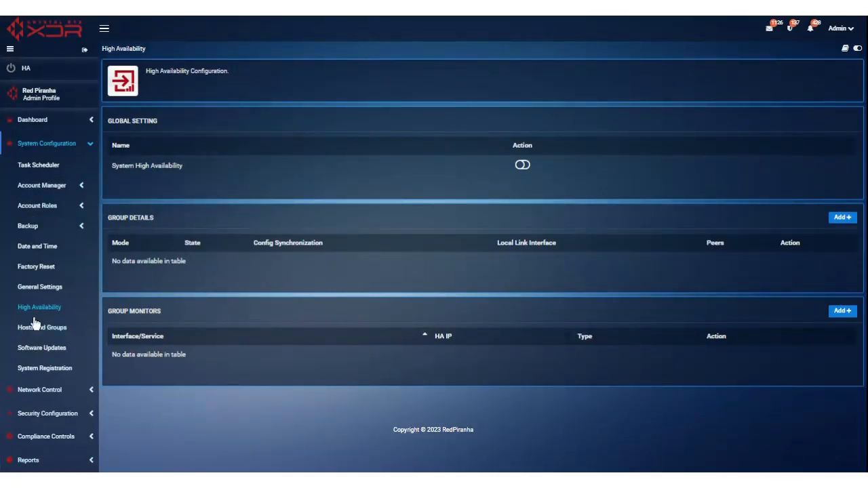
left_click(46, 145)
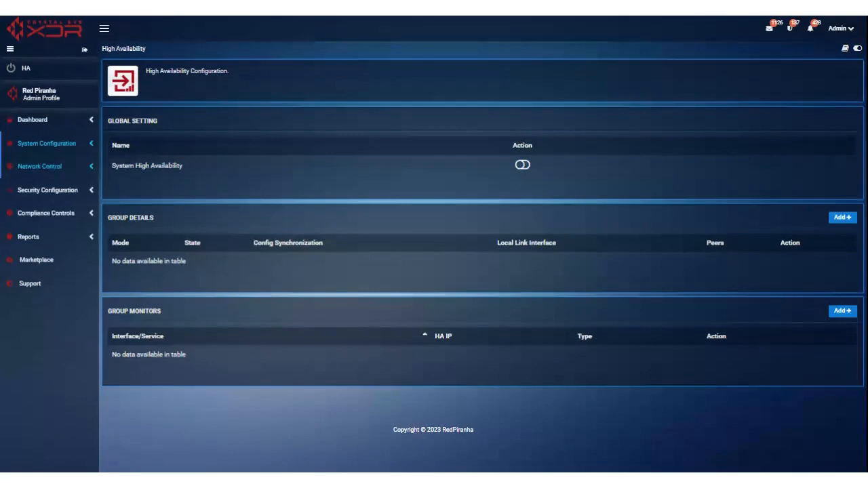
left_click(48, 168)
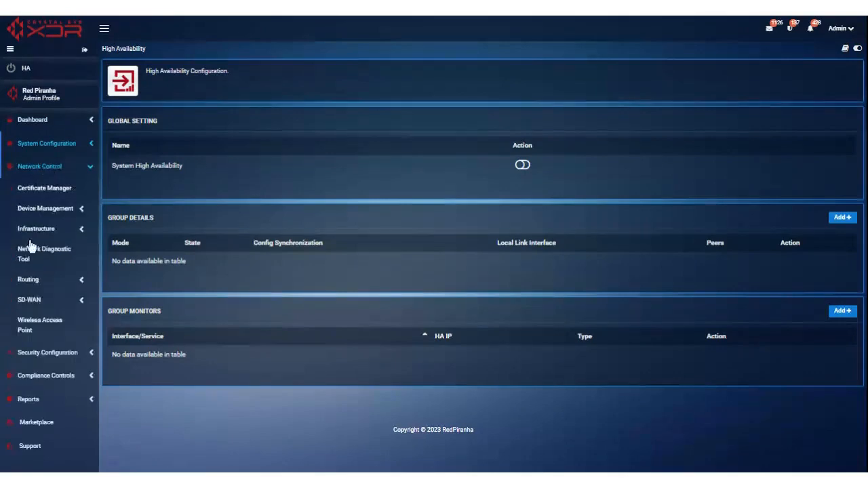
left_click(31, 230)
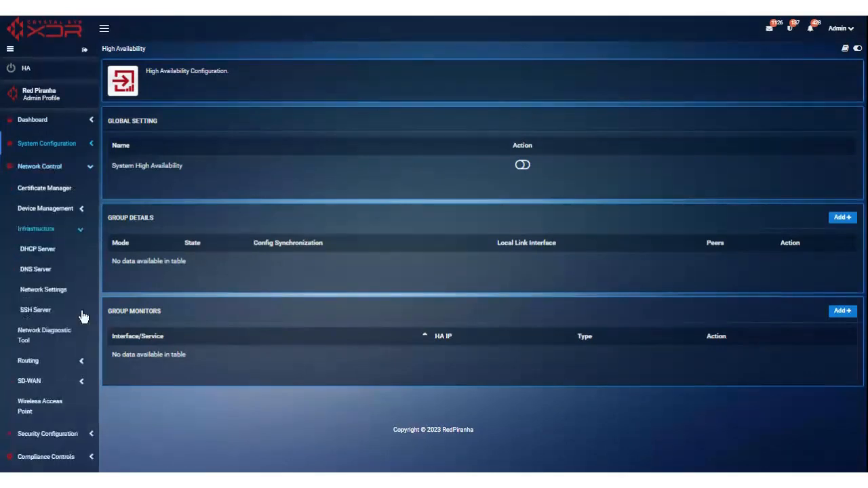
Step: In Network Settings, start a VLAN-type interface on LAN1, then cancel it
left_click(44, 290)
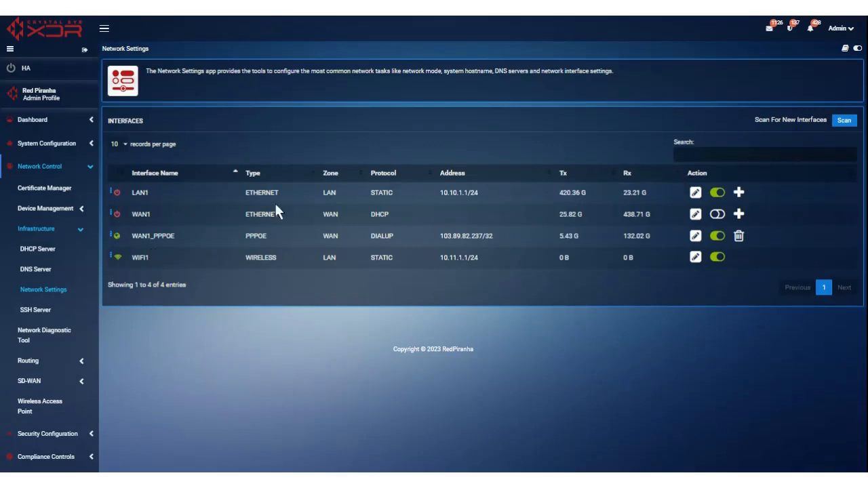
left_click(738, 193)
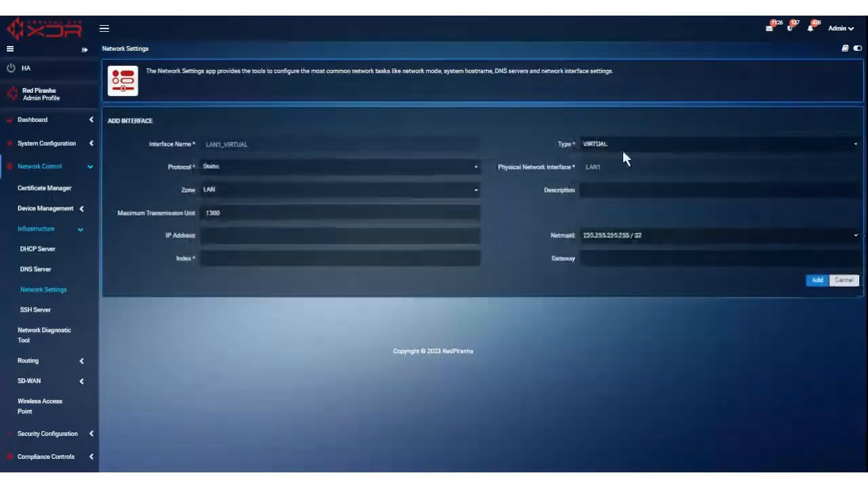
left_click(623, 144)
left_click(606, 163)
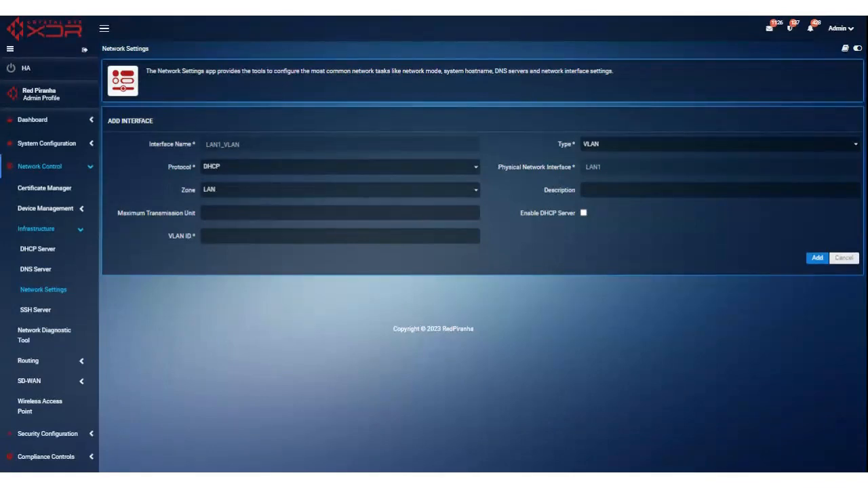
left_click(844, 258)
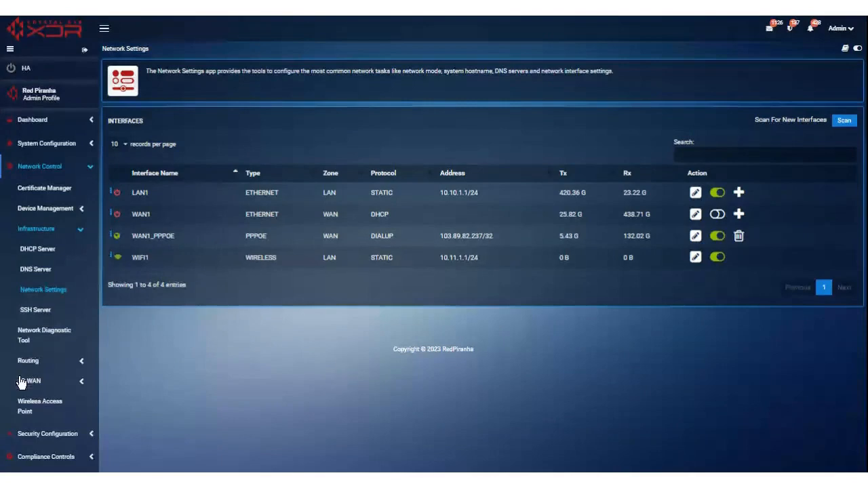
Step: Switch the sidebar to Security Configuration and open Passive Encryption Control
left_click(53, 169)
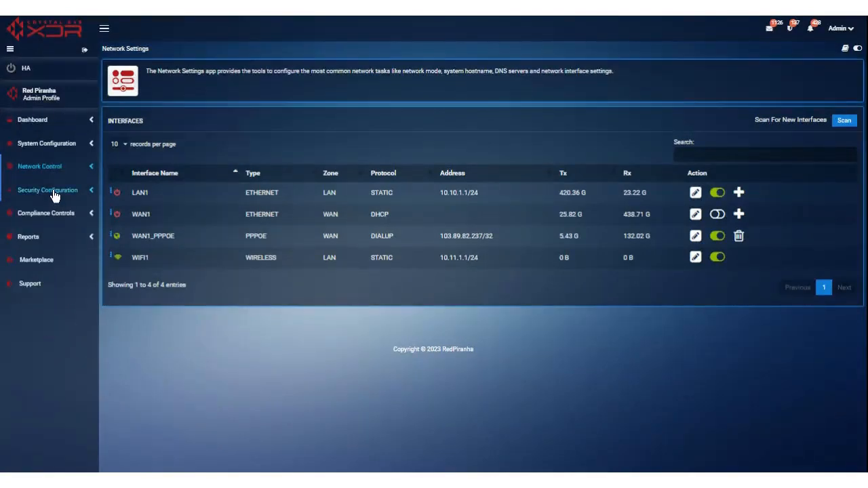
left_click(52, 193)
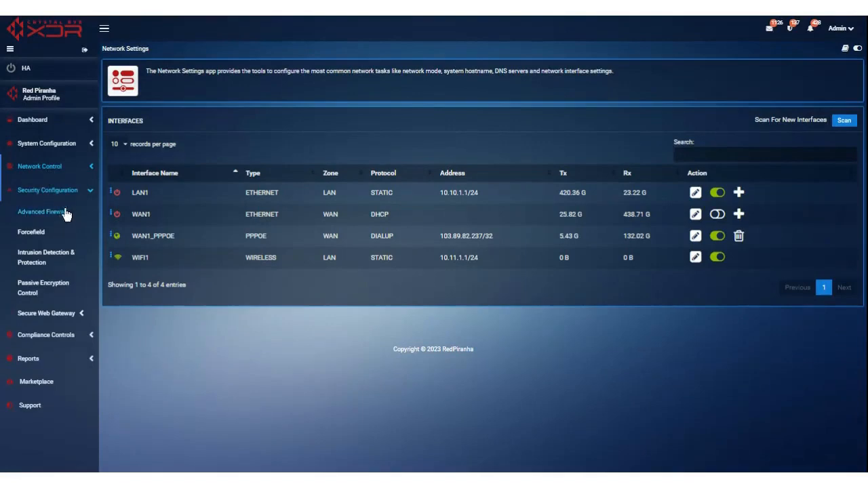
left_click(36, 290)
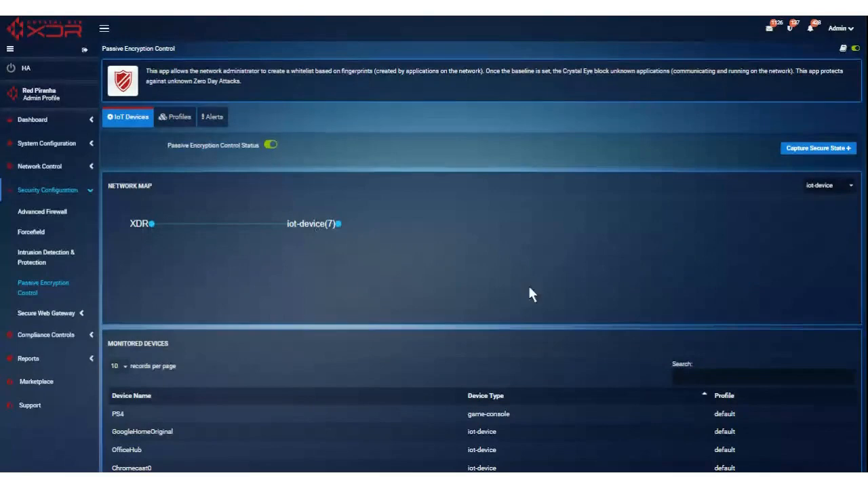
Step: Scroll the device list and expand the iot-device(7) map node to show its seven devices
scroll(528, 285, "down", 1)
scroll(297, 344, "down", 2)
scroll(323, 334, "up", 2)
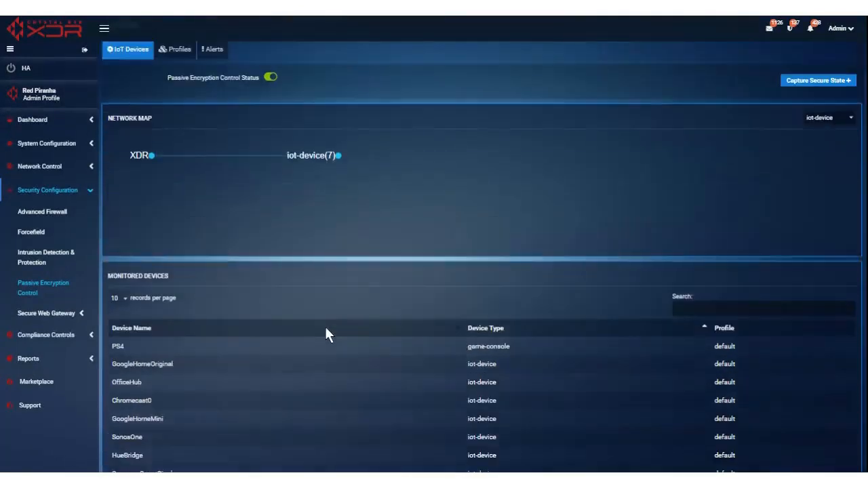
scroll(325, 327, "down", 1)
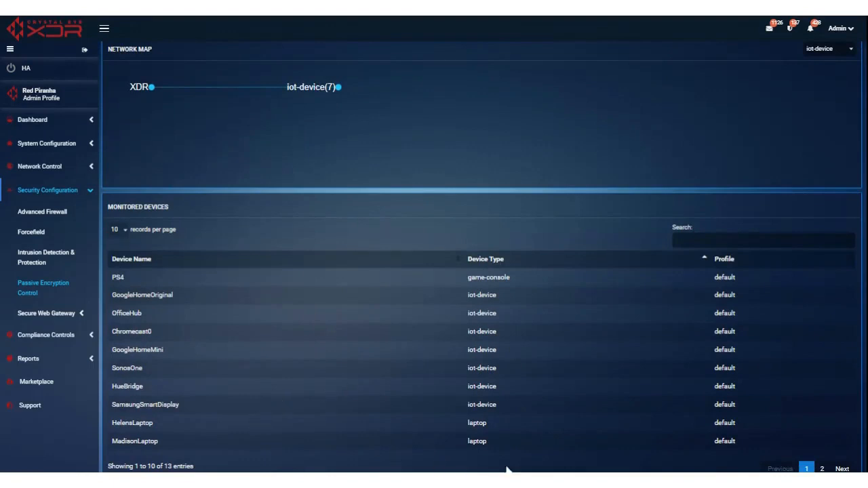
scroll(348, 288, "up", 2)
left_click(313, 229)
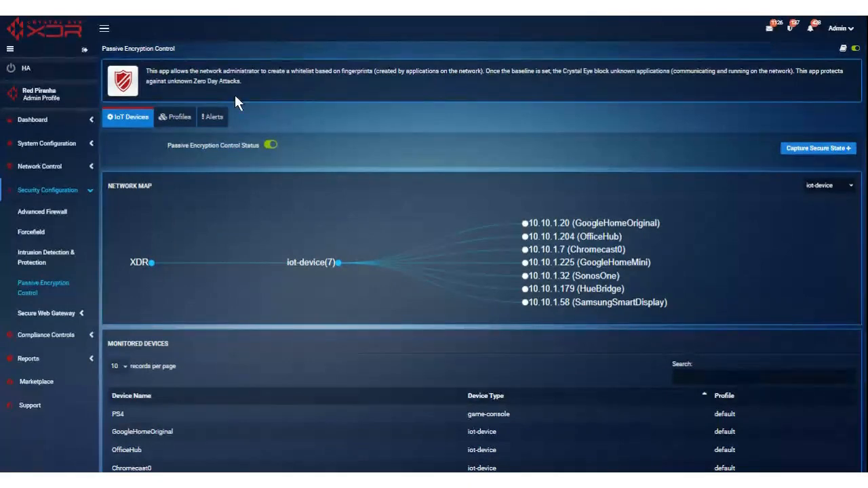
Step: Show the Passive Encryption Control Alerts tab, which lists 0 alerts for the last hour
left_click(216, 120)
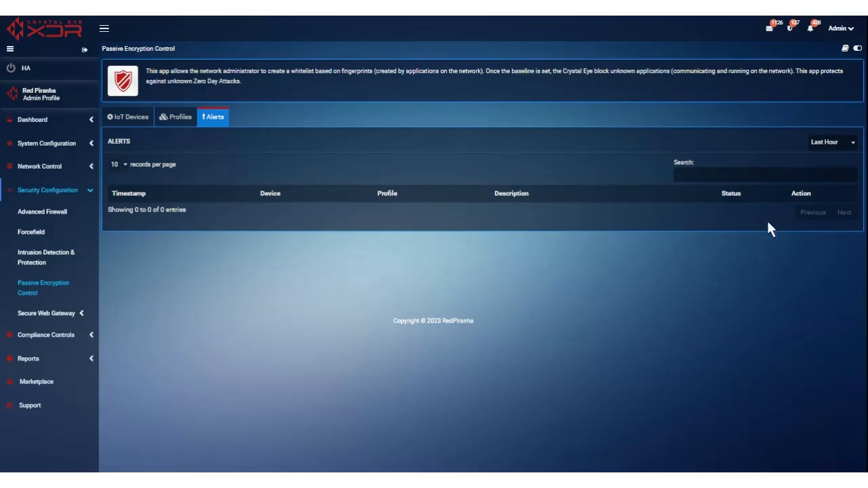
Step: Collapse Secure Web Gateway and Security Configuration, then open Azure AD under Compliance Controls
left_click(40, 315)
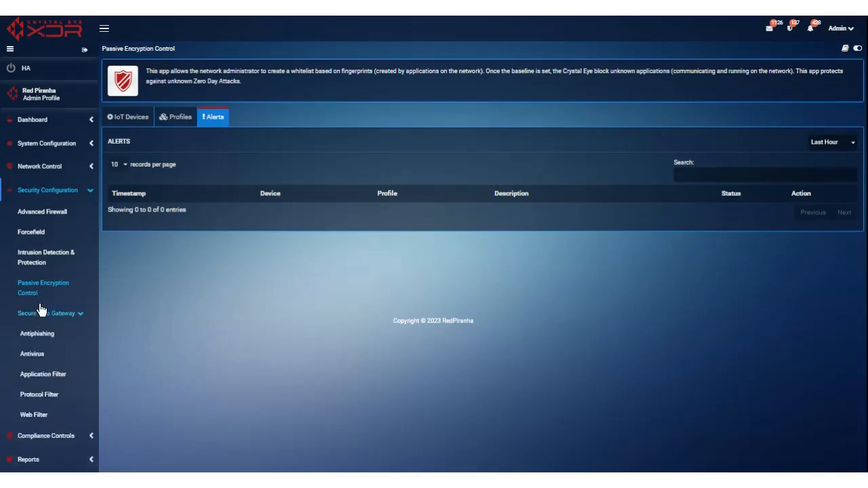
scroll(46, 348, "down", 1)
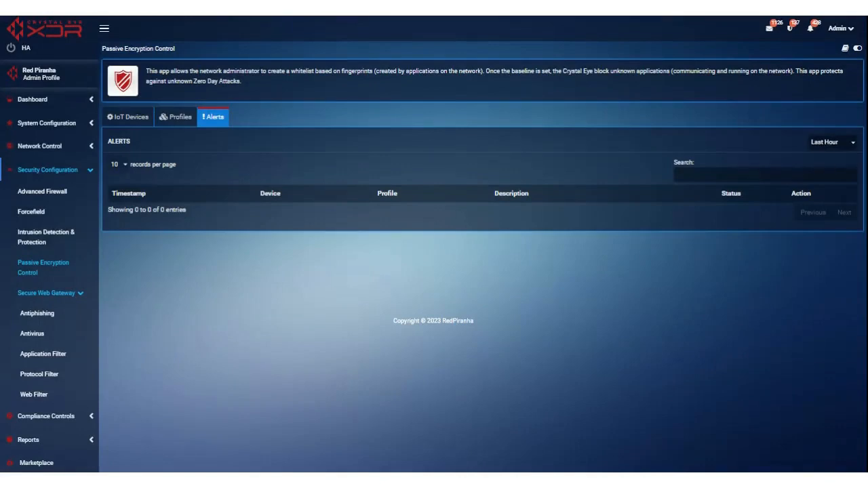
left_click(43, 293)
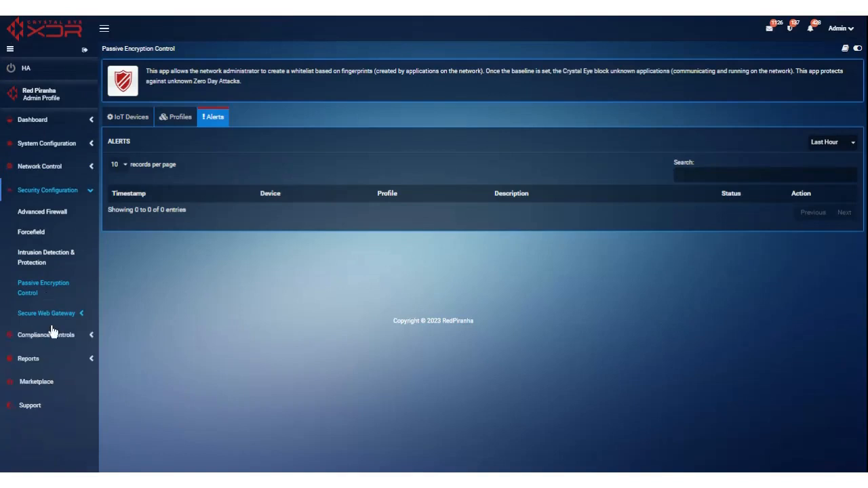
left_click(43, 190)
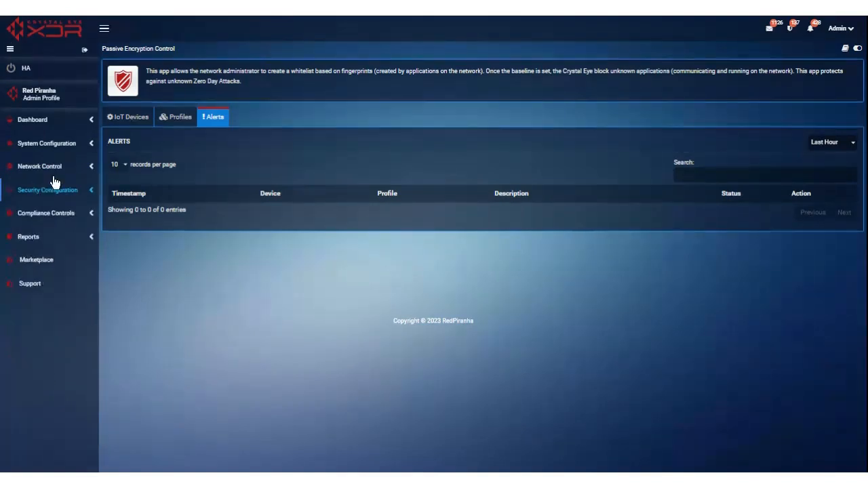
left_click(47, 218)
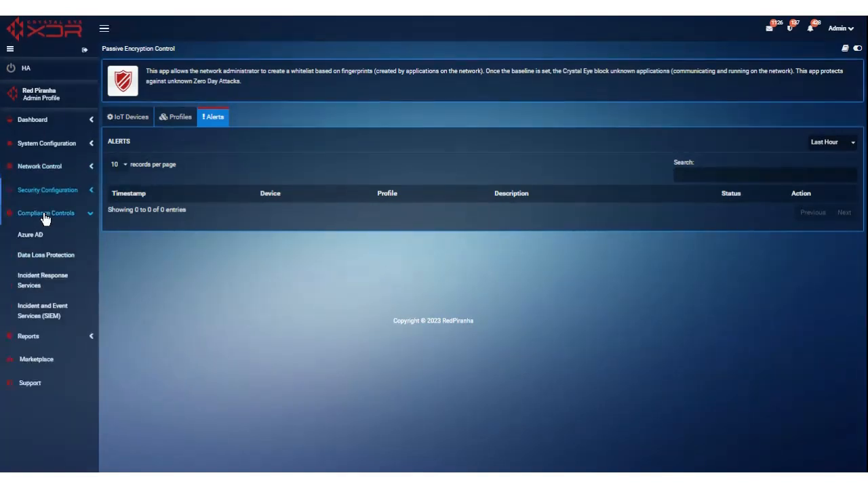
left_click(26, 238)
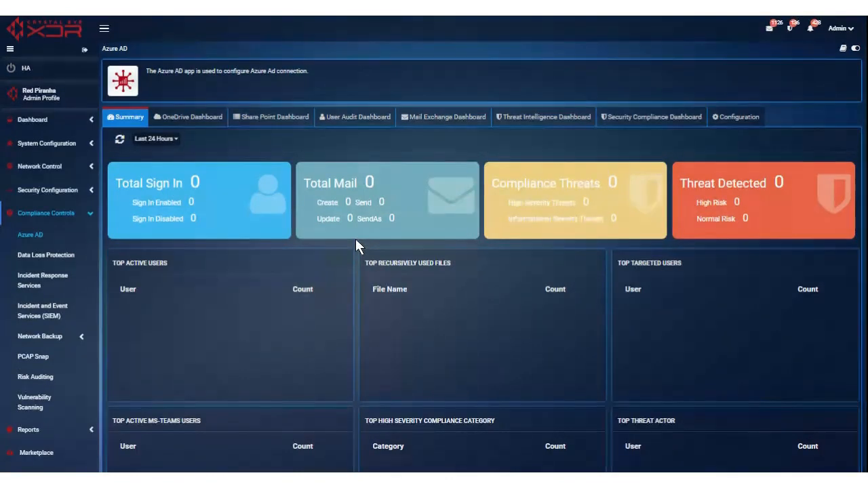
Step: Check the Azure AD Configuration tab, return to Summary, then view the empty OneDrive Dashboard
left_click(736, 120)
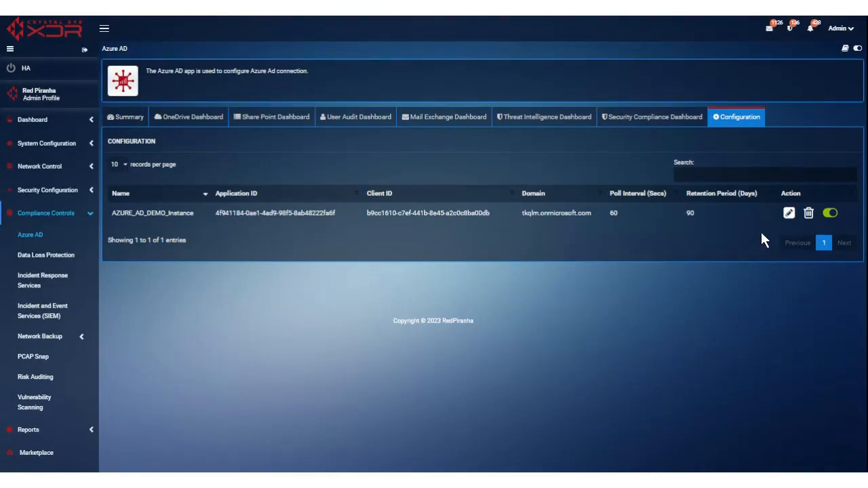
left_click(129, 119)
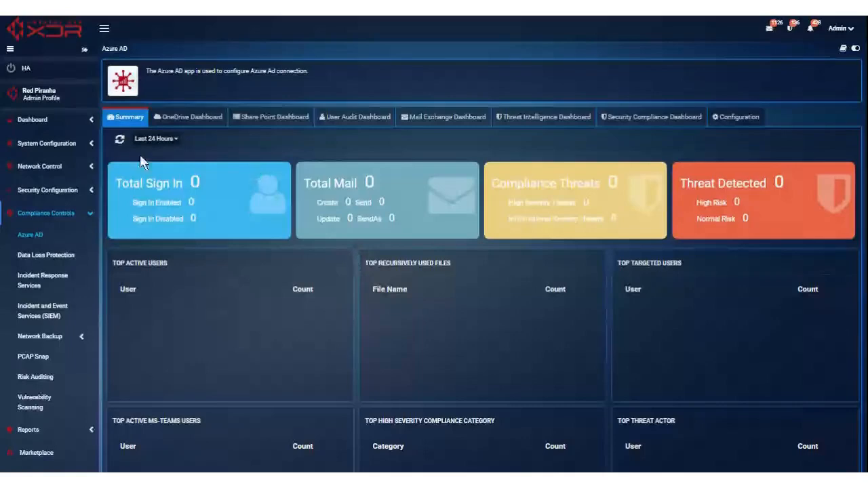
left_click(186, 117)
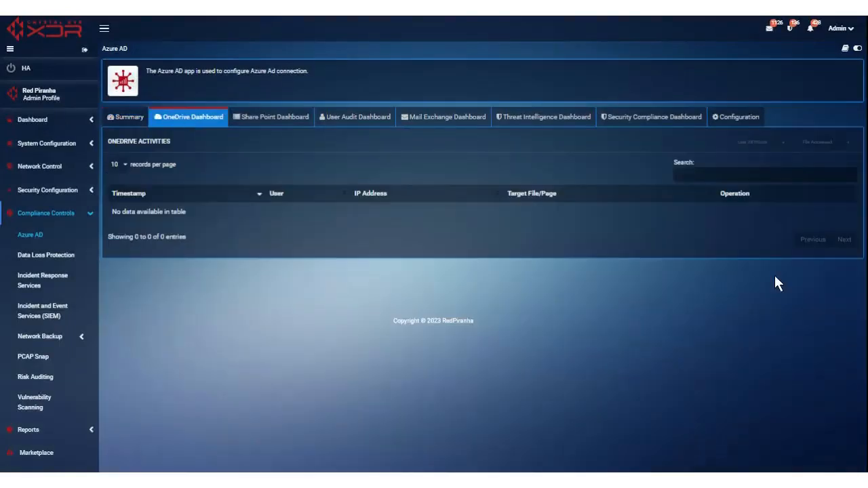
Step: Review the SharePoint, User Audit, Mail Exchange, Threat Intelligence and Security Compliance tabs, then open PCAP Snap
left_click(835, 141)
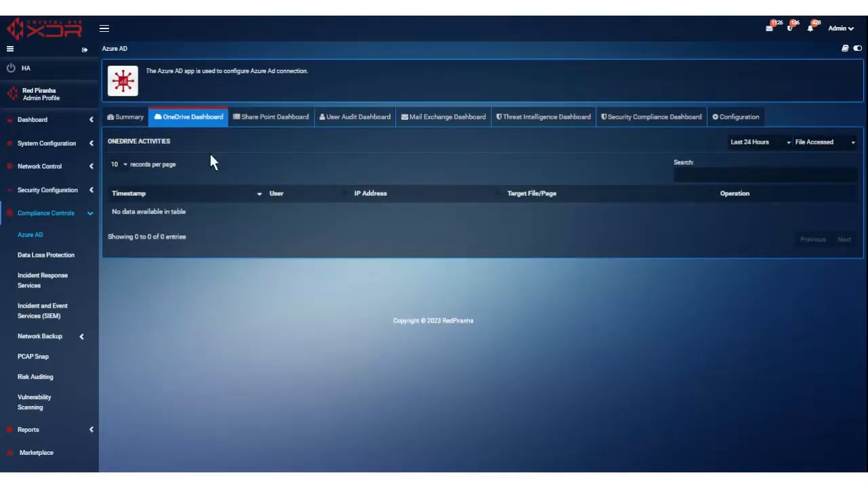
left_click(266, 119)
left_click(377, 120)
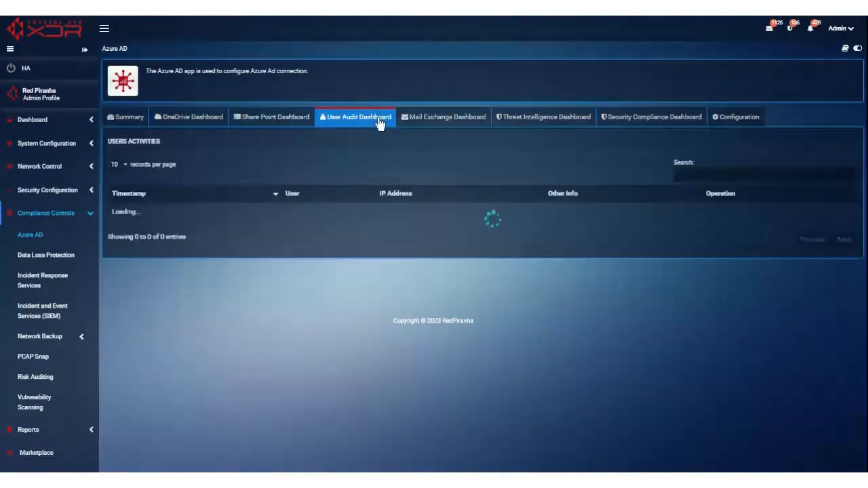
left_click(471, 118)
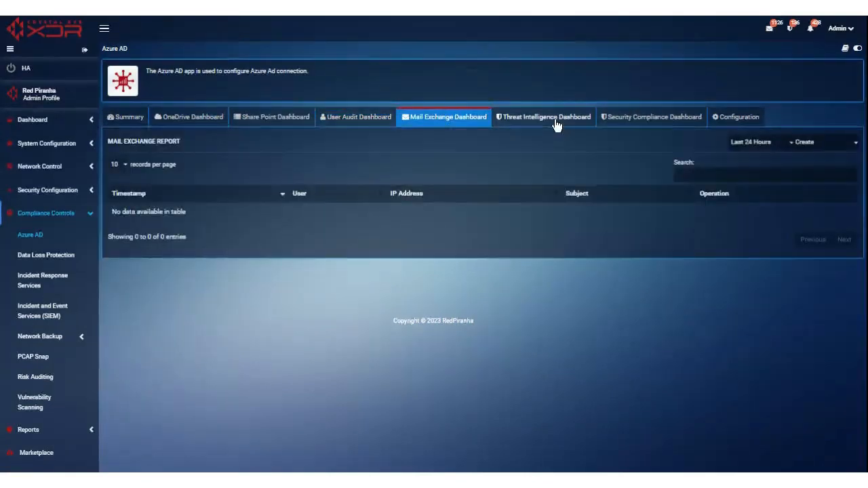
left_click(556, 126)
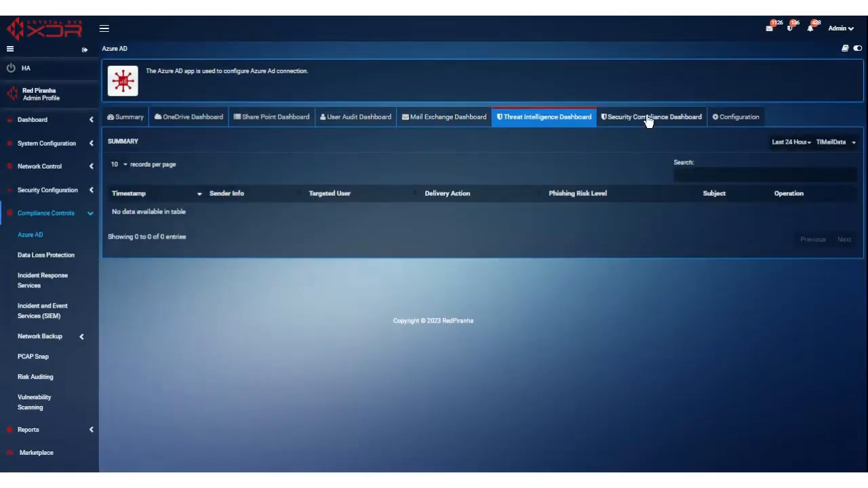
left_click(647, 122)
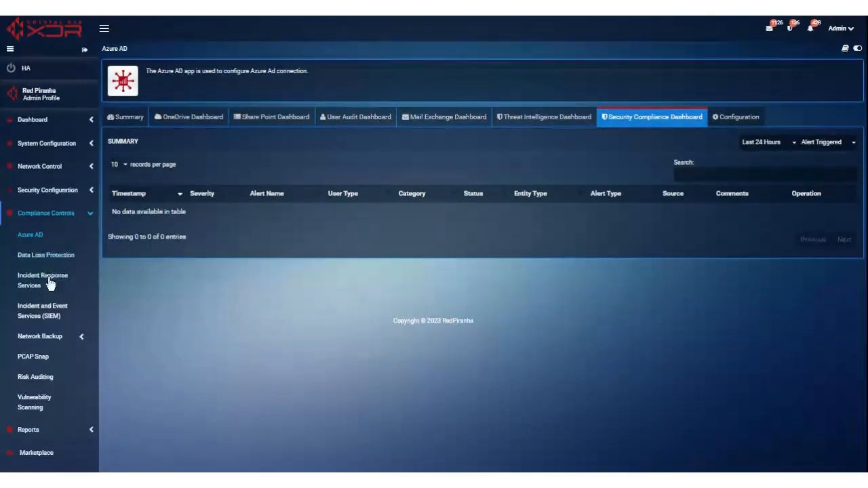
left_click(32, 360)
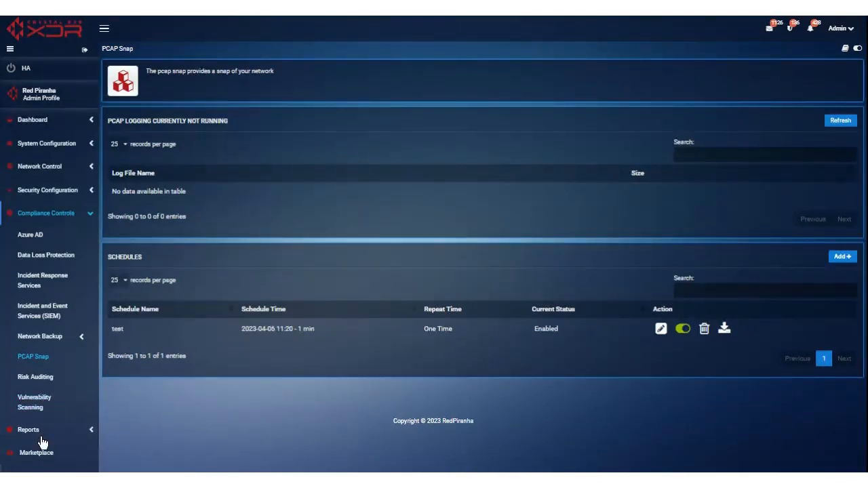
Step: Open Vulnerability Scanning with its one-time deep scan schedule, then collapse Compliance Controls
left_click(27, 402)
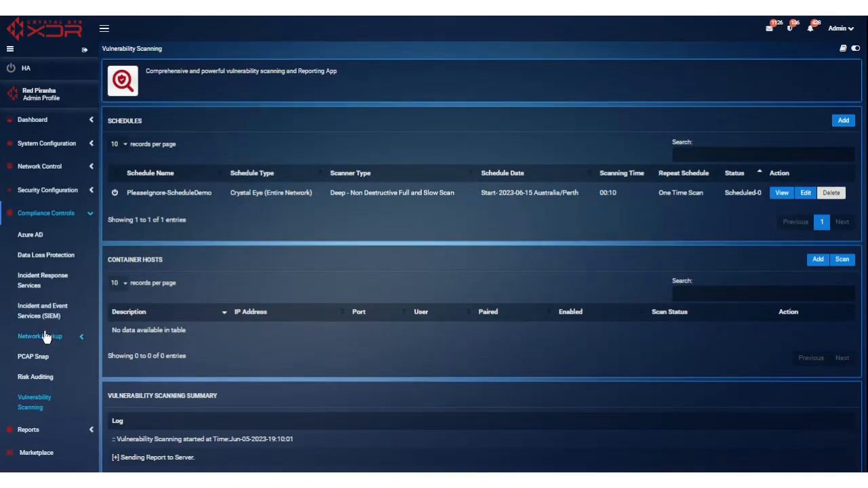
left_click(36, 214)
Step: Expand and collapse the Reports page list in the sidebar twice
left_click(32, 240)
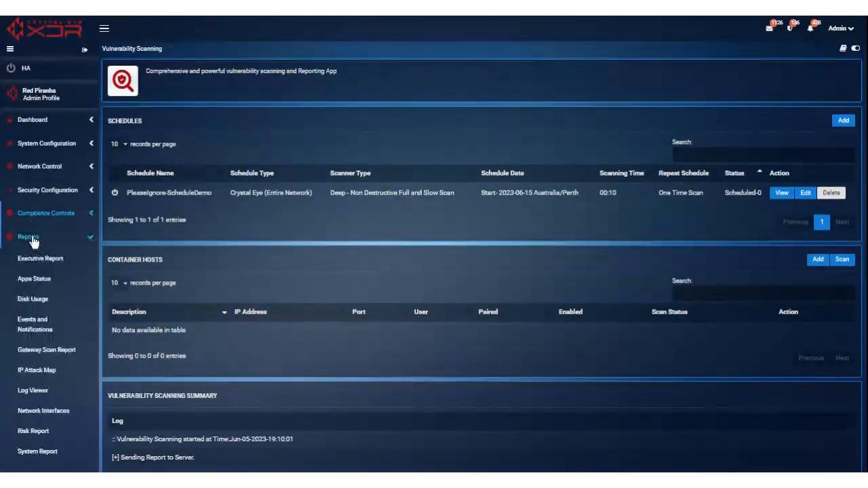
scroll(74, 277, "down", 1)
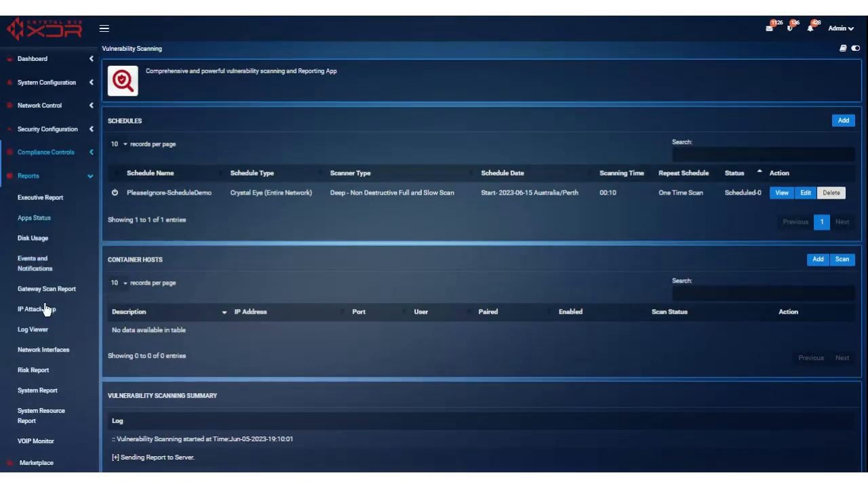
left_click(35, 182)
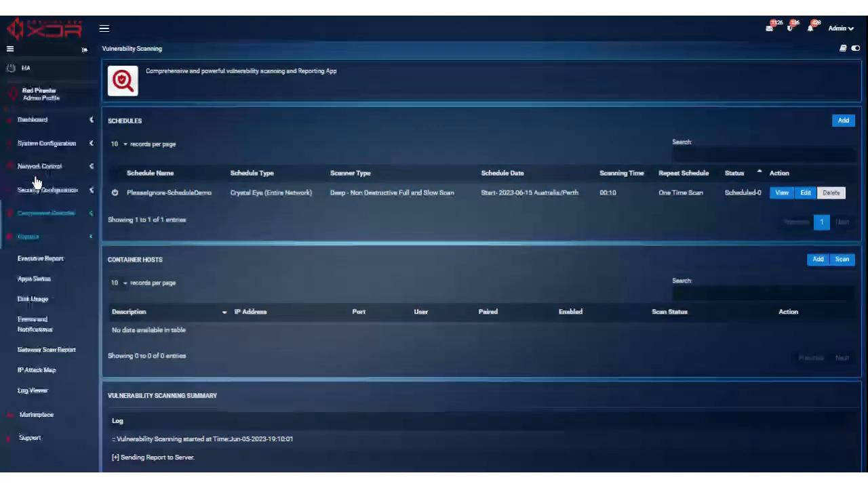
left_click(33, 237)
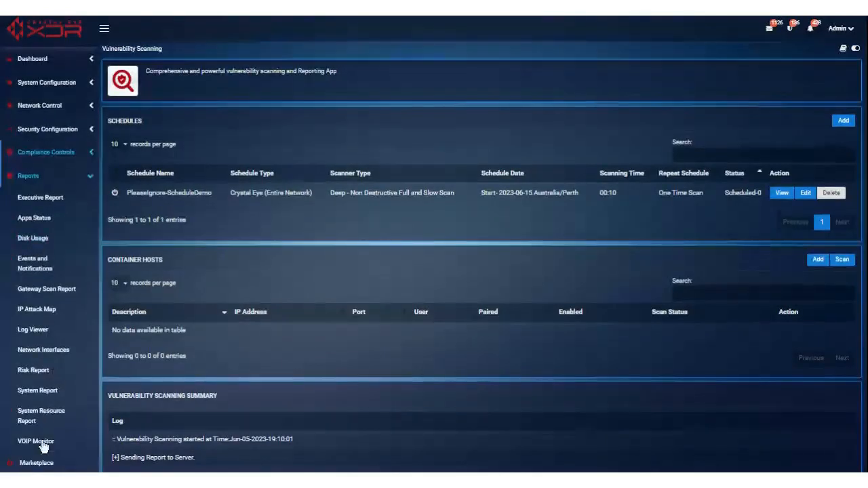
left_click(28, 178)
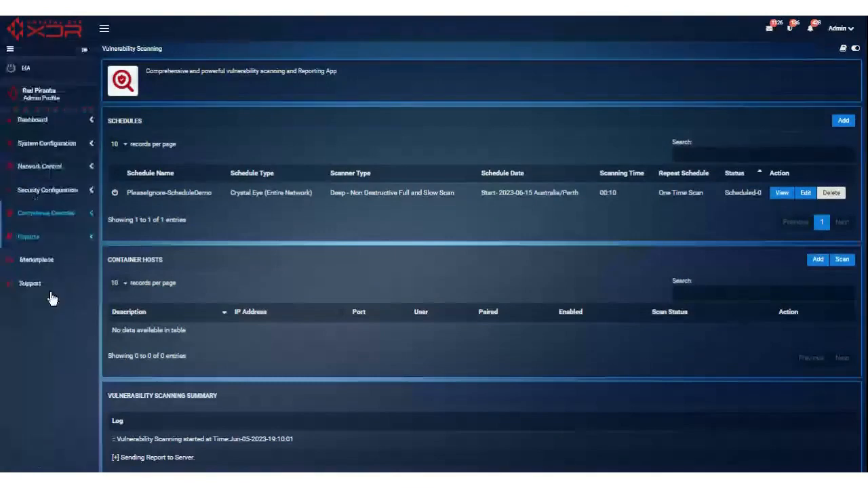
Step: Browse both pages of Marketplace apps, then go to the Support page
left_click(37, 261)
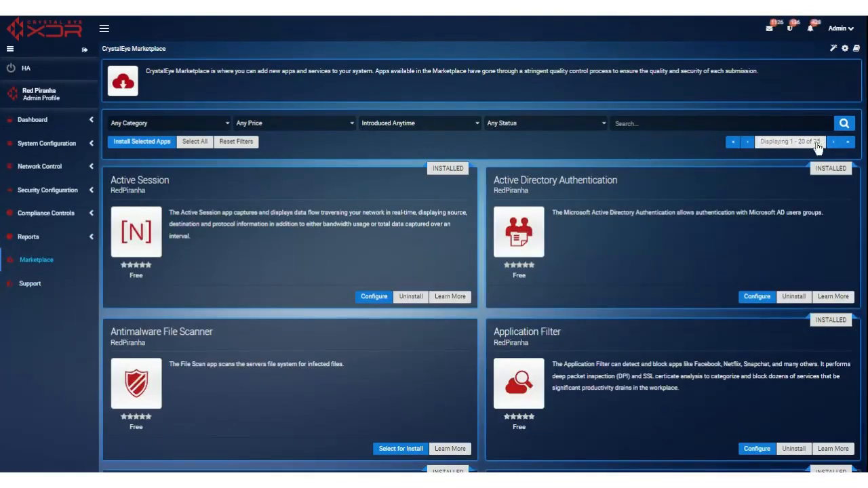
scroll(556, 350, "down", 15)
scroll(573, 323, "up", 8)
scroll(572, 324, "up", 7)
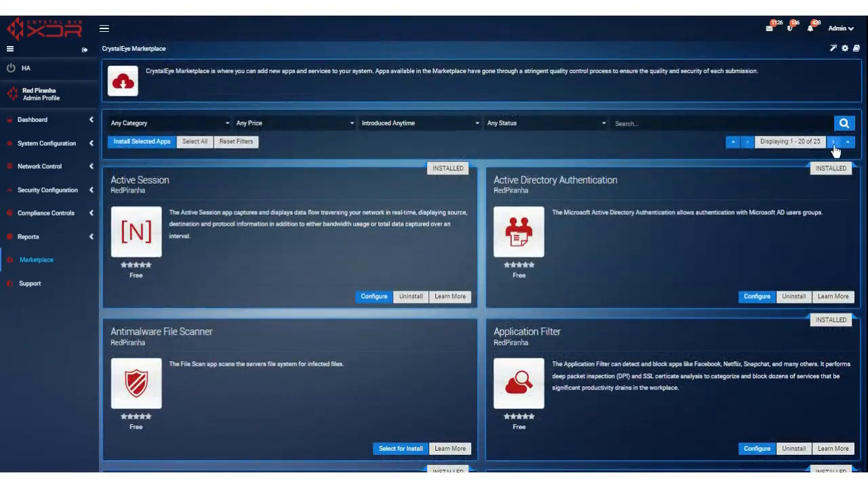
left_click(835, 143)
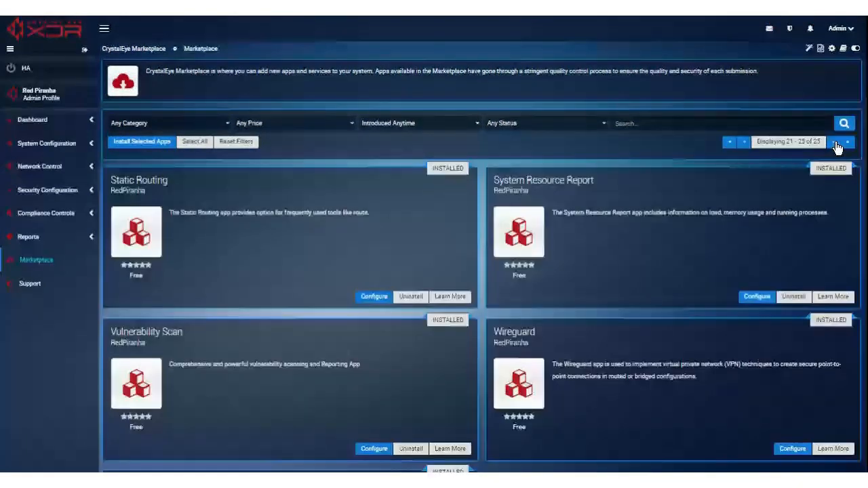
left_click(30, 284)
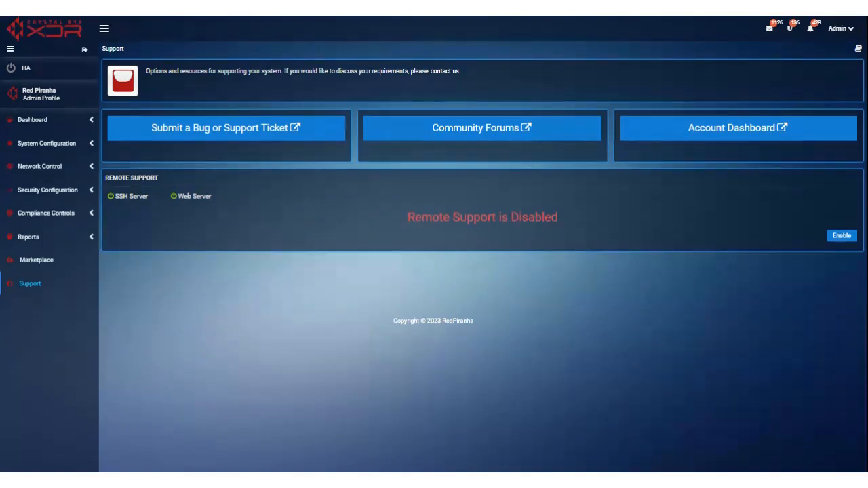
Step: Enable Remote Support, then advance to the Managed Detection & Response slide
left_click(843, 237)
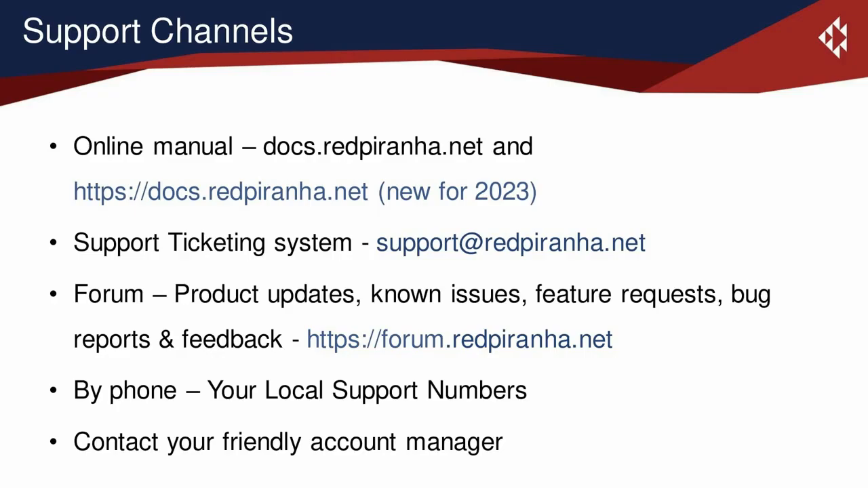
key("Right")
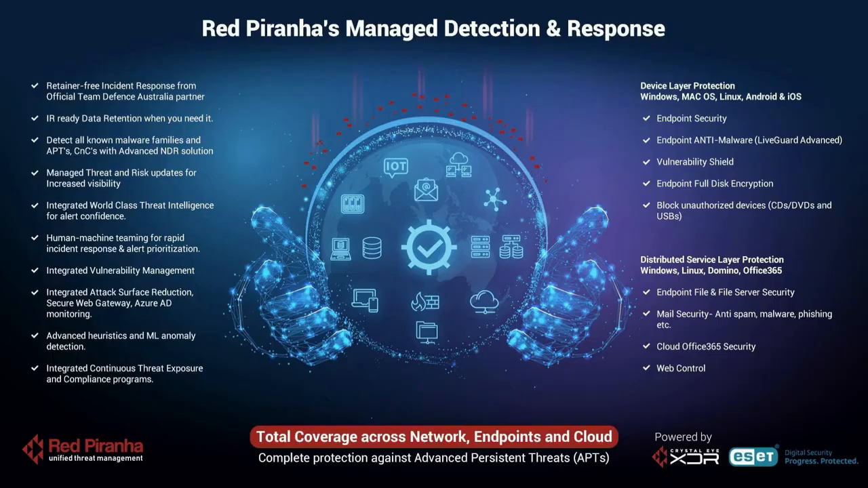